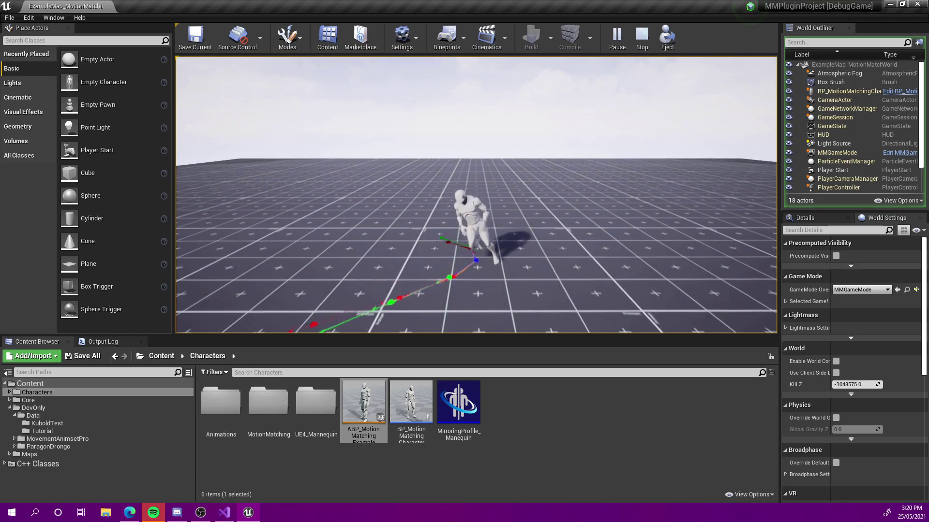
Run the character around the level in several directions to check its current movement, and end the play session.
{"action": "key", "text": "w"}
{"action": "key", "text": "d"}
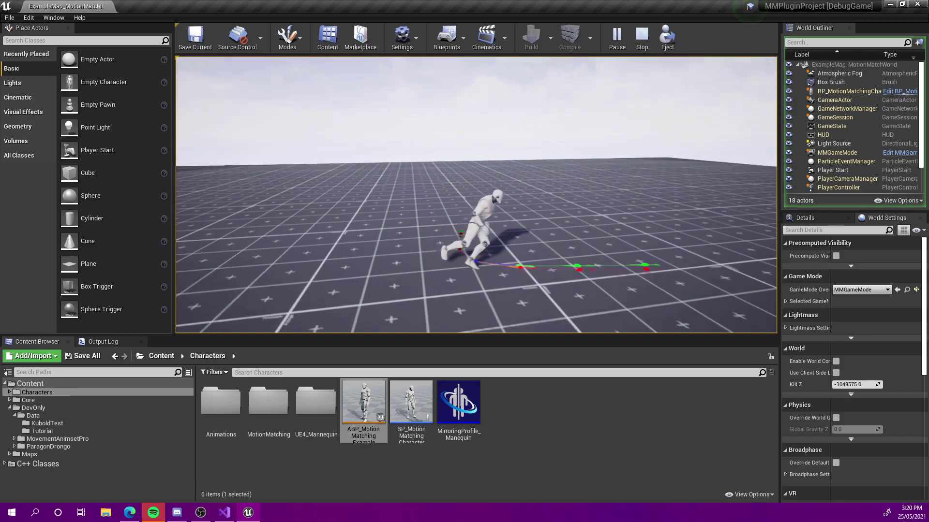
{"action": "key", "text": "s"}
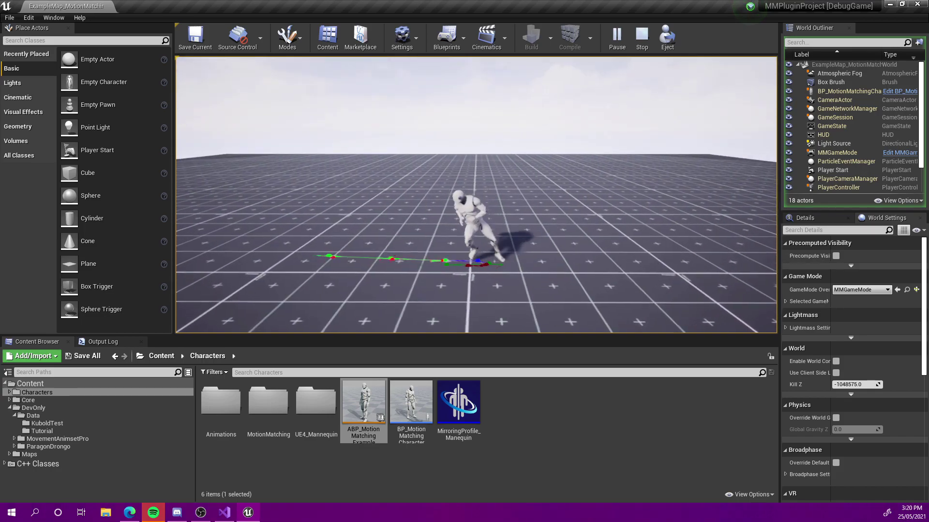
{"action": "key", "text": "s"}
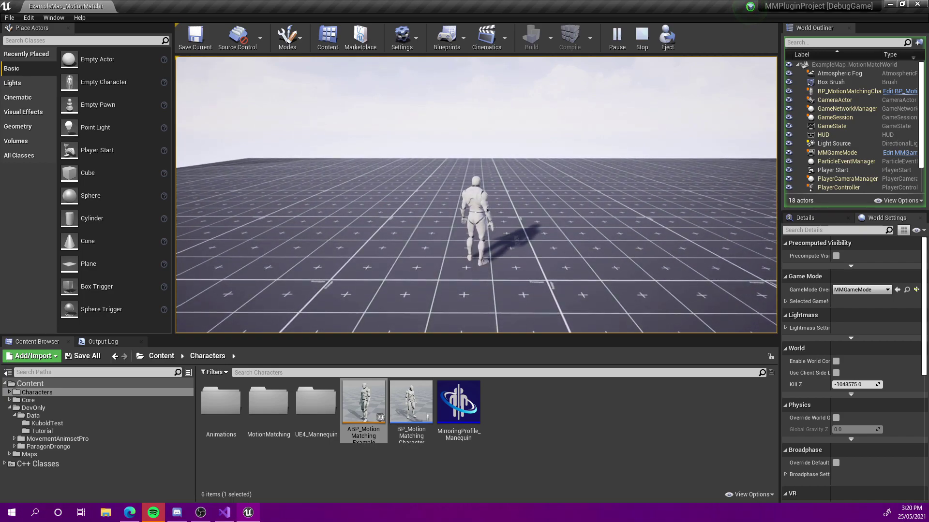
{"action": "key", "text": "Escape"}
{"action": "left_click", "coordinate": [569, 417]}
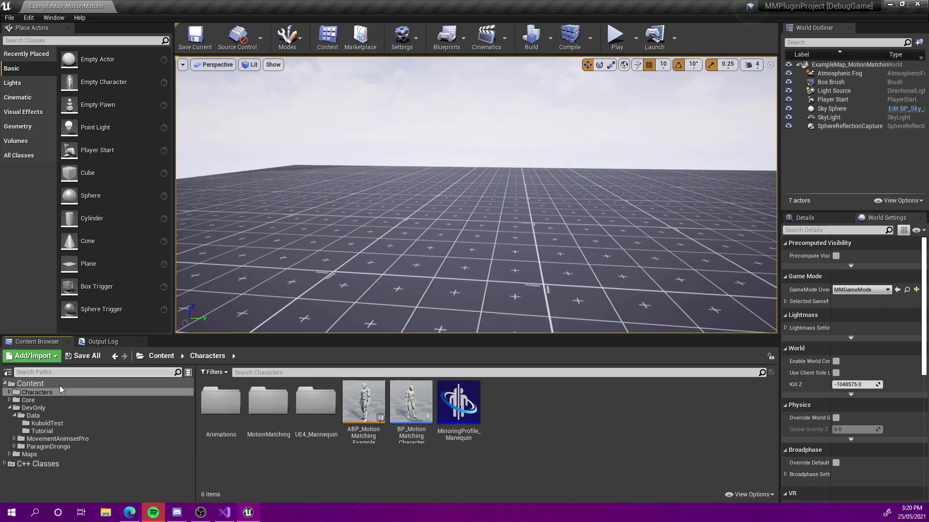
Open BP_MotionMatchingCharacter, set the TrajectoryGenerator component's Trajectory Behaviour to Strafe, and compile the Blueprint.
{"action": "double_click", "coordinate": [425, 408]}
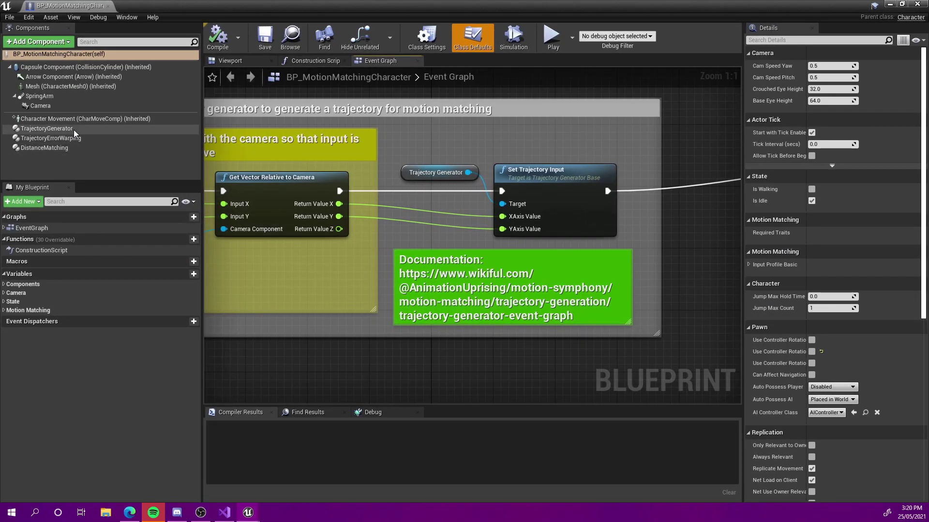
{"action": "left_click", "coordinate": [73, 130]}
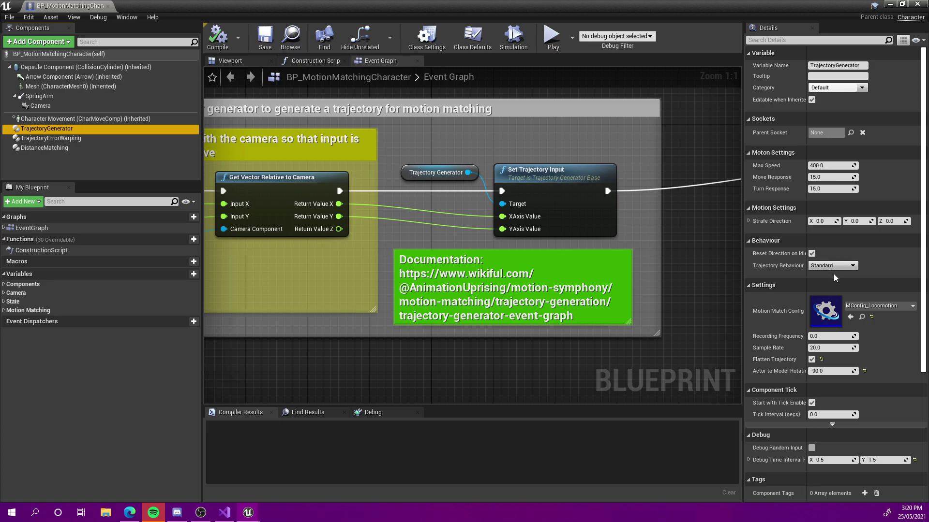
{"action": "left_click", "coordinate": [837, 268]}
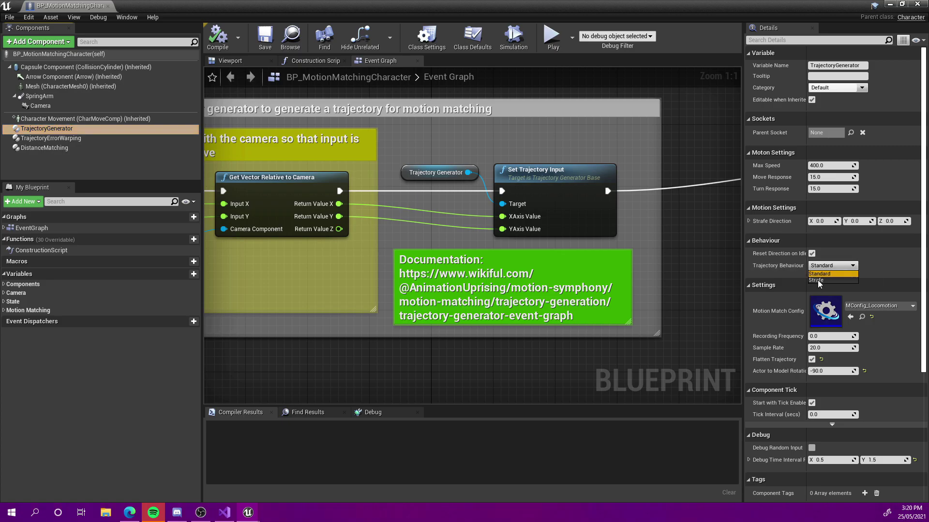
{"action": "left_click", "coordinate": [818, 280]}
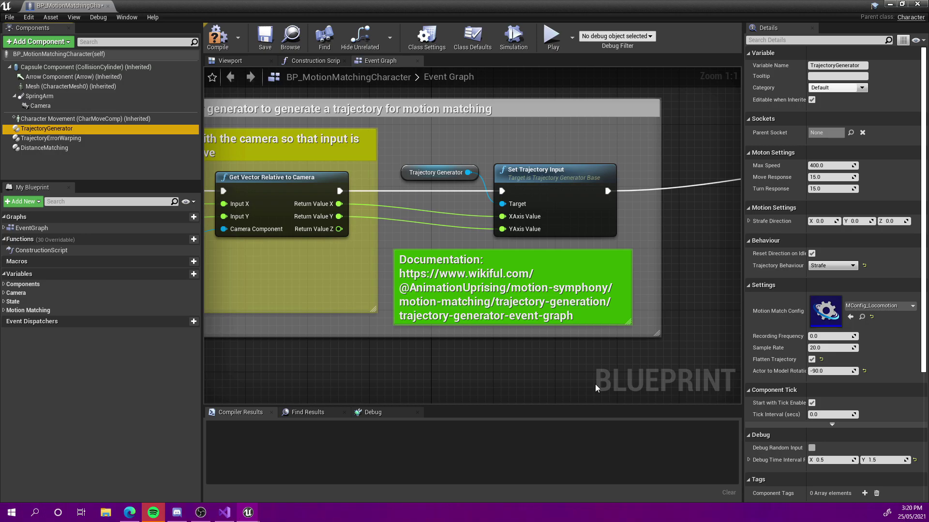
{"action": "left_click", "coordinate": [218, 39]}
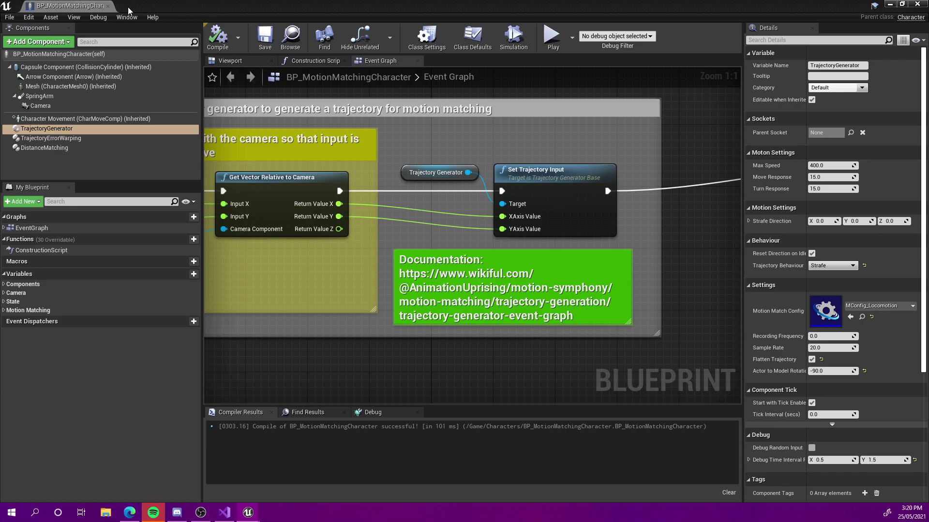
Dock the BP_MotionMatchingCharacter editor window as a tab beside the level editor.
{"action": "left_click_drag", "start_coordinate": [339, 6], "coordinate": [389, 142]}
{"action": "left_click_drag", "start_coordinate": [322, 137], "coordinate": [189, 6]}
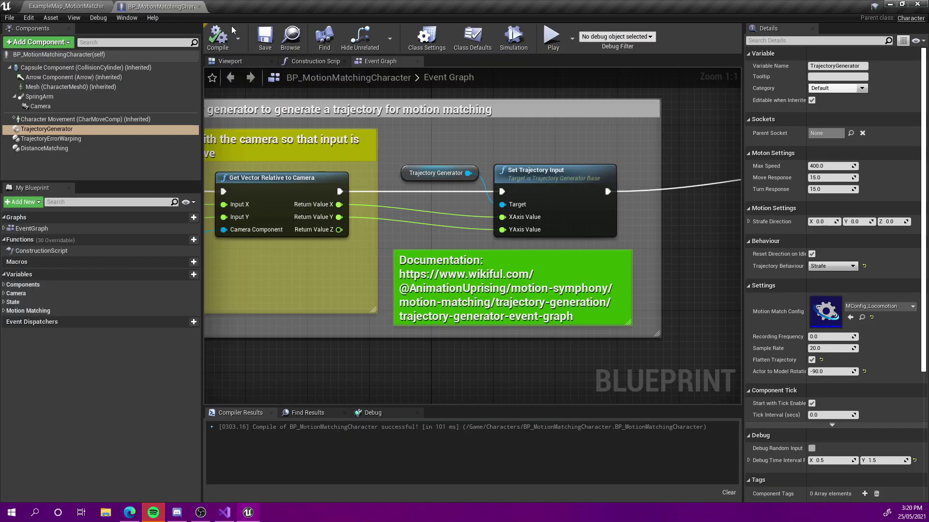
Play the level and move the character forward, backward and sideways to test its strafing, ending the session.
{"action": "left_click", "coordinate": [76, 6]}
{"action": "left_click", "coordinate": [617, 36]}
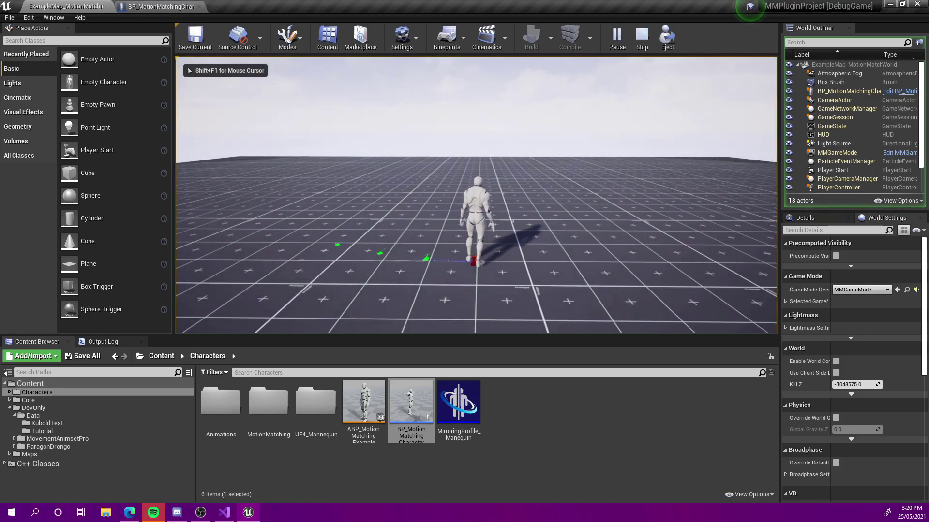
{"action": "key", "text": "w"}
{"action": "key", "text": "s"}
{"action": "key", "text": "d"}
{"action": "key", "text": "s"}
{"action": "key", "text": "a"}
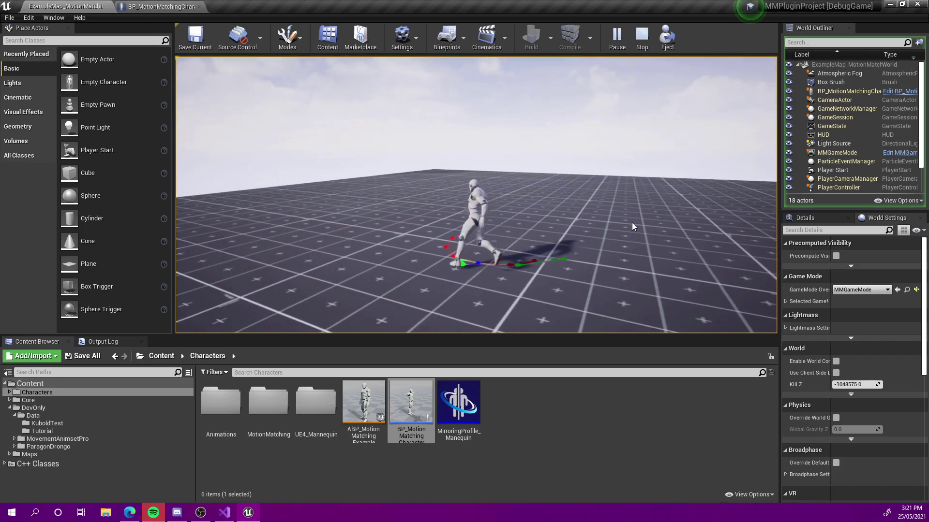
{"action": "key", "text": "Escape"}
Reopen the character Blueprint and examine the Set Strafe Direction from Camera node in the Event Graph.
{"action": "double_click", "coordinate": [410, 407]}
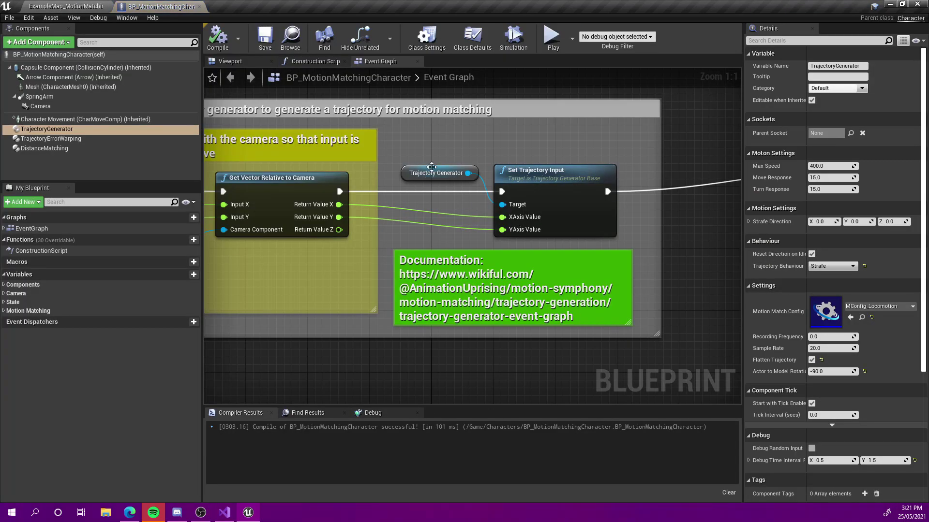
{"action": "right_click_drag", "start_coordinate": [431, 167], "coordinate": [614, 253]}
{"action": "scroll", "coordinate": [517, 229], "scroll_direction": "down", "scroll_amount": 2}
{"action": "right_click_drag", "start_coordinate": [533, 213], "coordinate": [301, 195]}
{"action": "right_click_drag", "start_coordinate": [555, 205], "coordinate": [375, 201]}
{"action": "scroll", "coordinate": [578, 243], "scroll_direction": "up", "scroll_amount": 2}
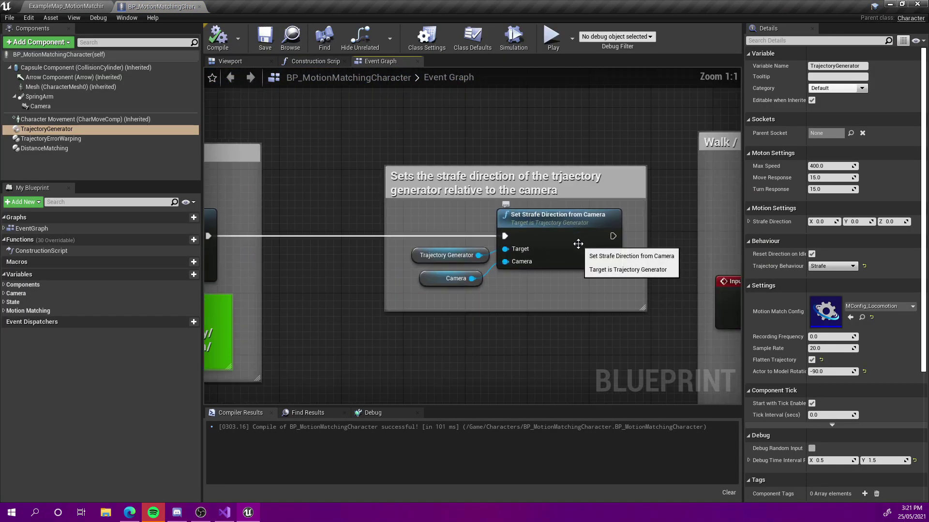
{"action": "left_click", "coordinate": [553, 218]}
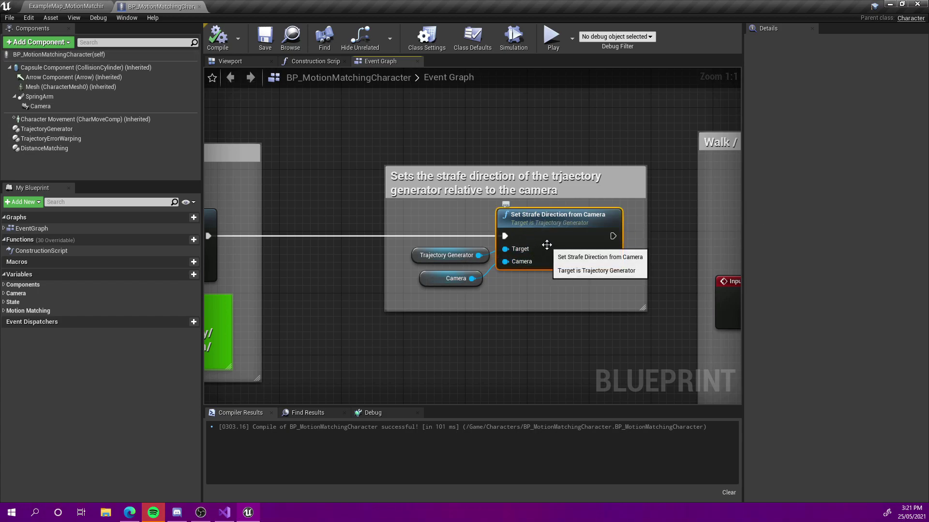
{"action": "right_click_drag", "start_coordinate": [335, 183], "coordinate": [363, 192]}
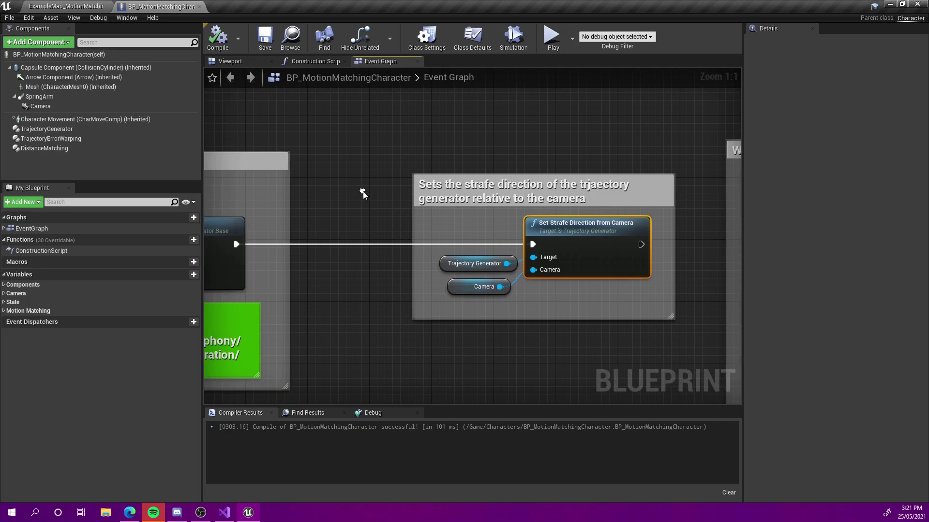
Duplicate the Trajectory Generator reference above the strafe comment box and add a Set Strafe Direction node connected to it.
{"action": "left_click", "coordinate": [443, 266]}
{"action": "key", "text": "ctrl+c"}
{"action": "right_click_drag", "start_coordinate": [327, 148], "coordinate": [422, 201]}
{"action": "key", "text": "ctrl+v"}
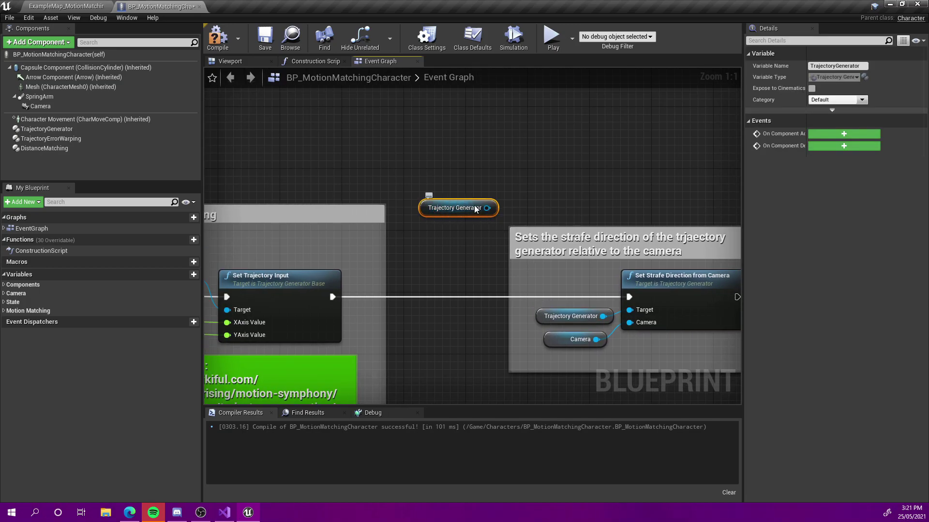
{"action": "left_click_drag", "start_coordinate": [486, 208], "coordinate": [573, 157]}
{"action": "type", "text": "Set"}
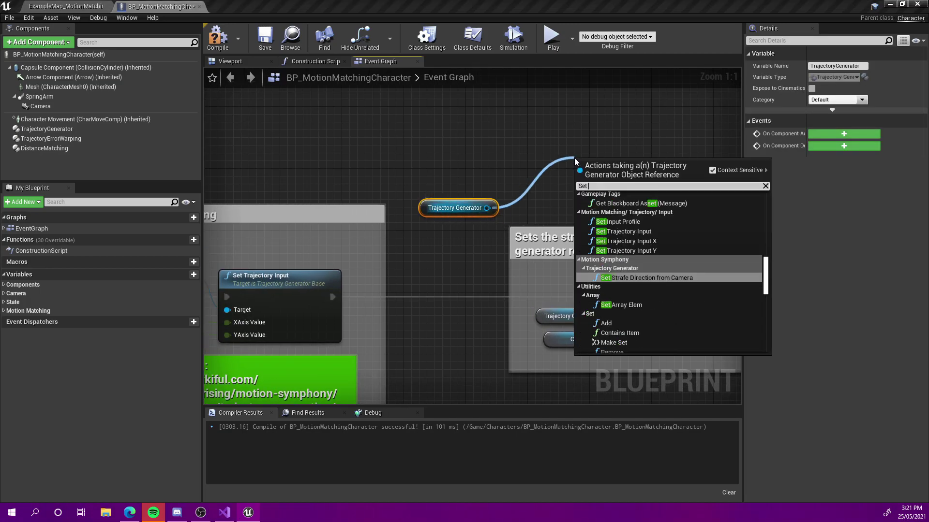
{"action": "type", "text": " S"}
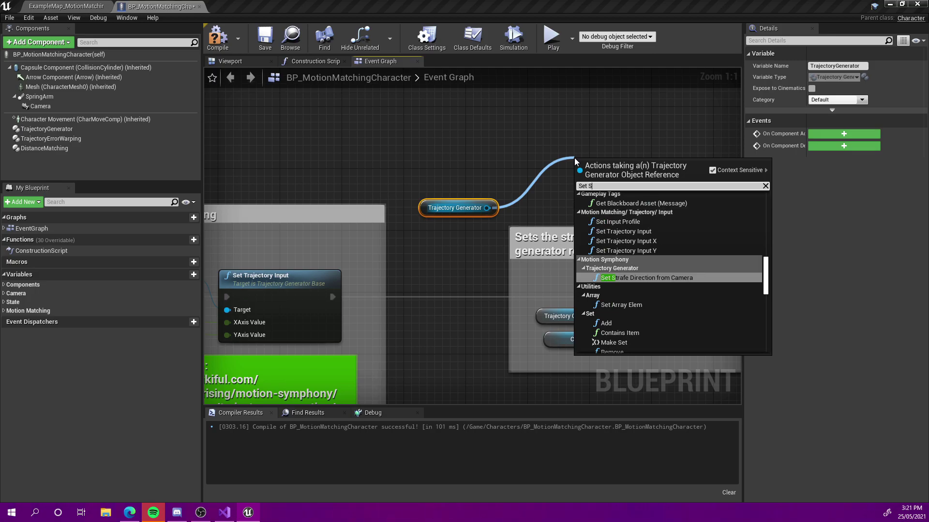
{"action": "type", "text": "trafe Di"}
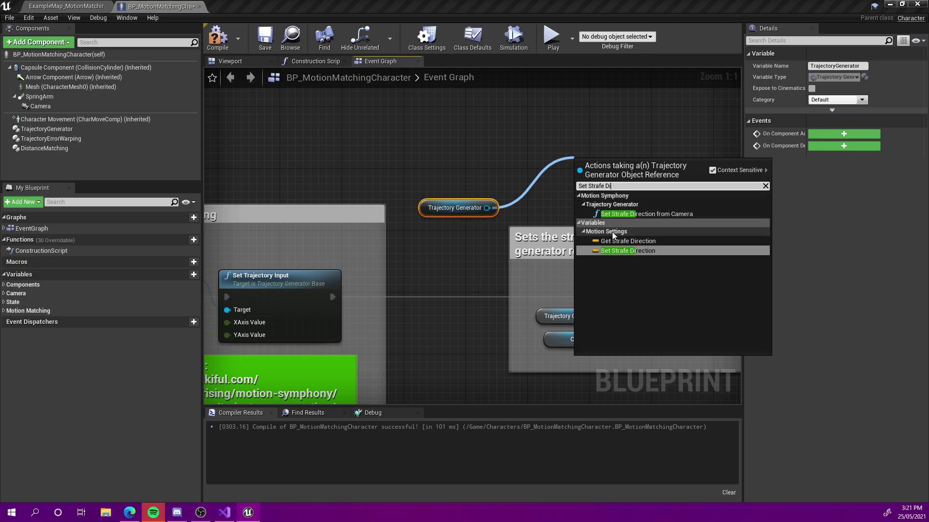
{"action": "left_click", "coordinate": [626, 251]}
{"action": "right_click_drag", "start_coordinate": [618, 127], "coordinate": [515, 96]}
{"action": "left_click_drag", "start_coordinate": [526, 141], "coordinate": [495, 125]}
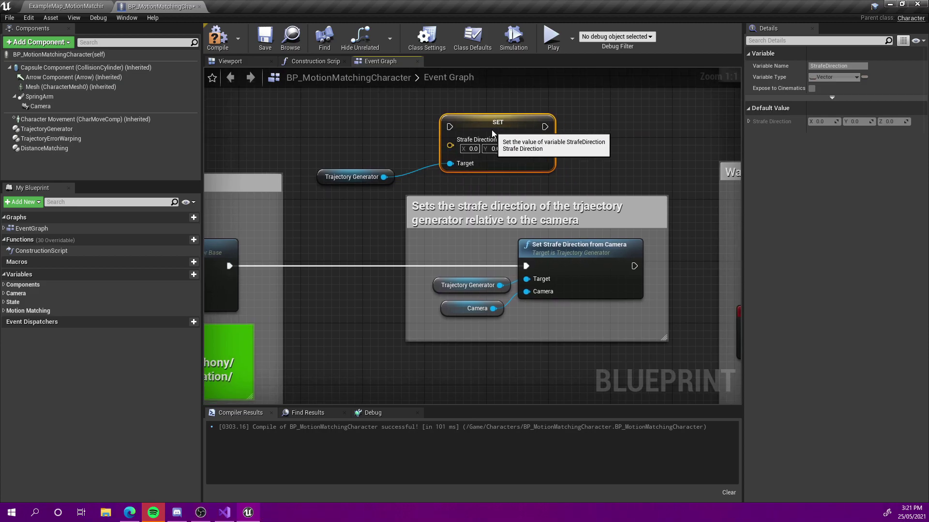
Delete the added Set Strafe Direction node and its duplicated Trajectory Generator reference.
{"action": "left_click", "coordinate": [356, 176], "text": "ctrl"}
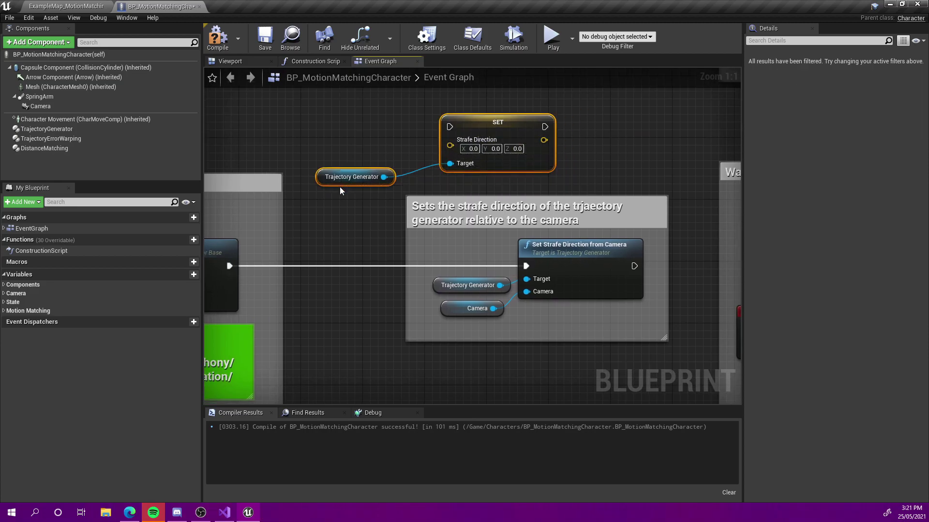
{"action": "key", "text": "Delete"}
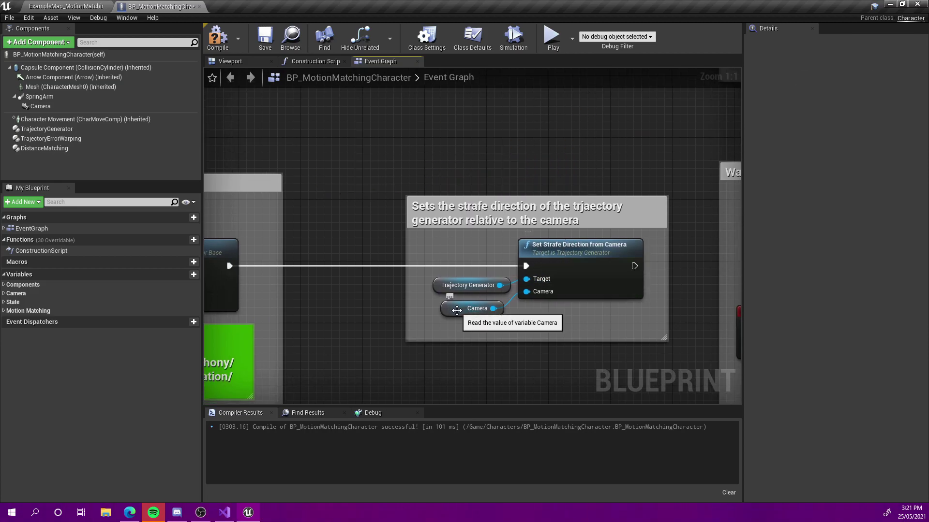
Select the Set Strafe Direction from Camera node with its two inputs, compile the Blueprint and close its editor.
{"action": "left_click", "coordinate": [457, 311]}
{"action": "right_click_drag", "start_coordinate": [558, 323], "coordinate": [519, 325]}
{"action": "left_click", "coordinate": [506, 262]}
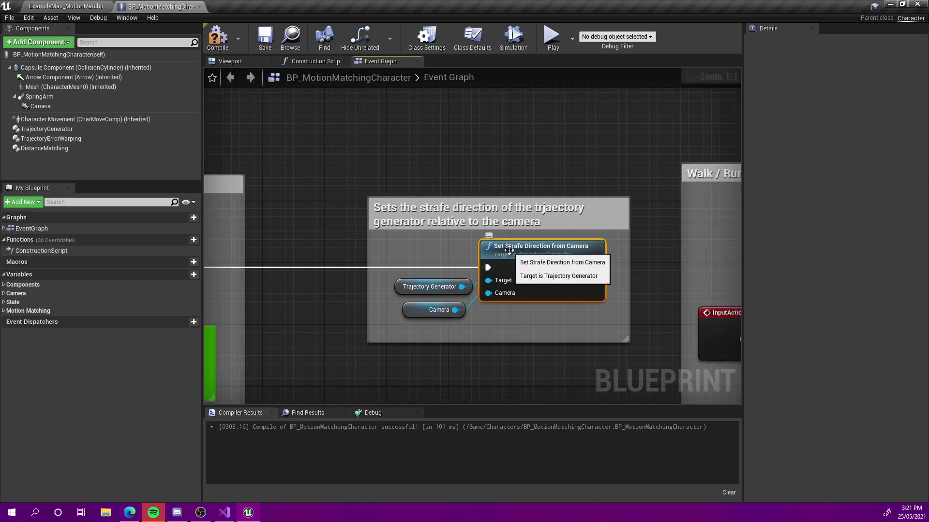
{"action": "left_click_drag", "start_coordinate": [612, 233], "coordinate": [398, 335]}
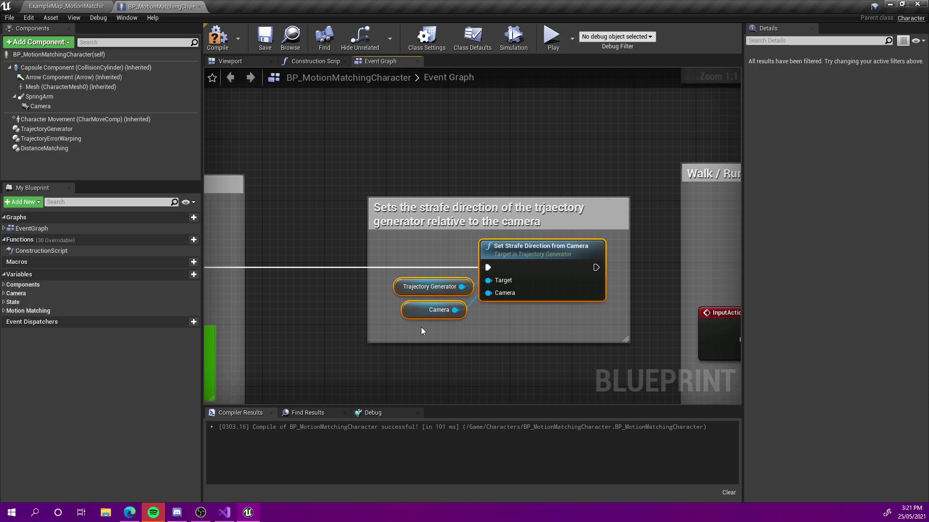
{"action": "left_click", "coordinate": [217, 39]}
{"action": "right_click_drag", "start_coordinate": [480, 179], "coordinate": [439, 159]}
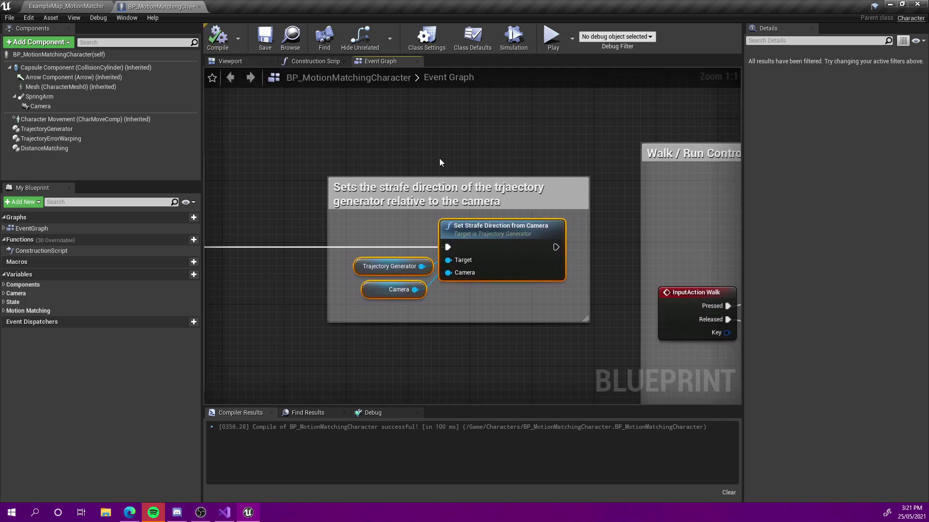
{"action": "left_click", "coordinate": [199, 7]}
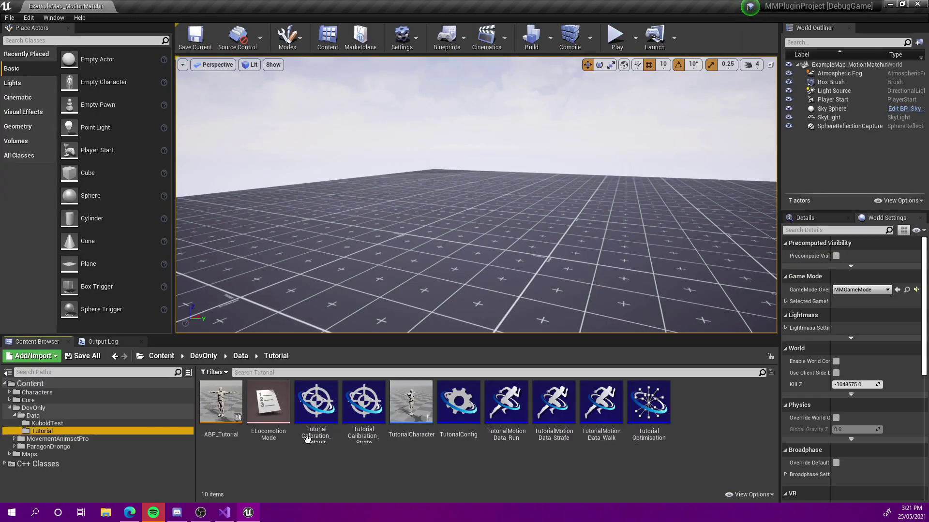
Create a Motion Data asset named TutorialMotionData_Strafe2 in the DevOnly/Data/Tutorial folder.
{"action": "right_click", "coordinate": [425, 456]}
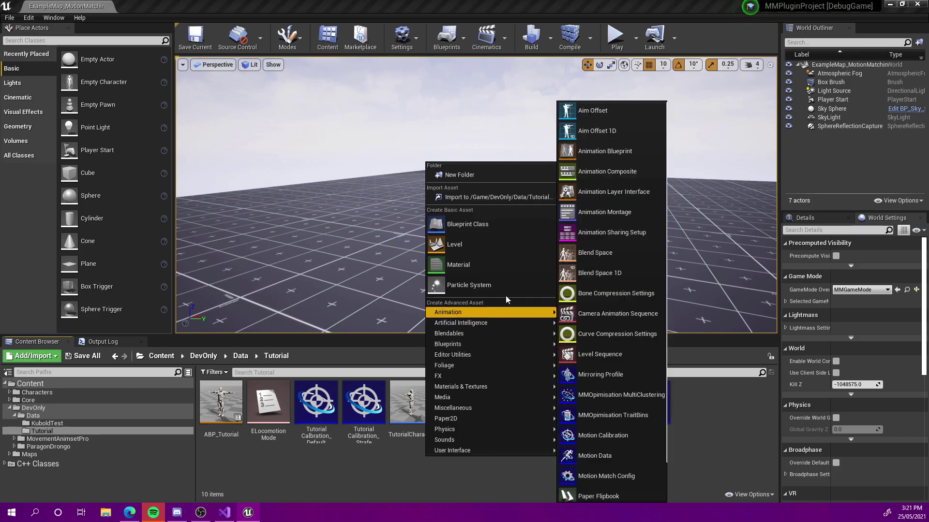
{"action": "mouse_move", "coordinate": [498, 310]}
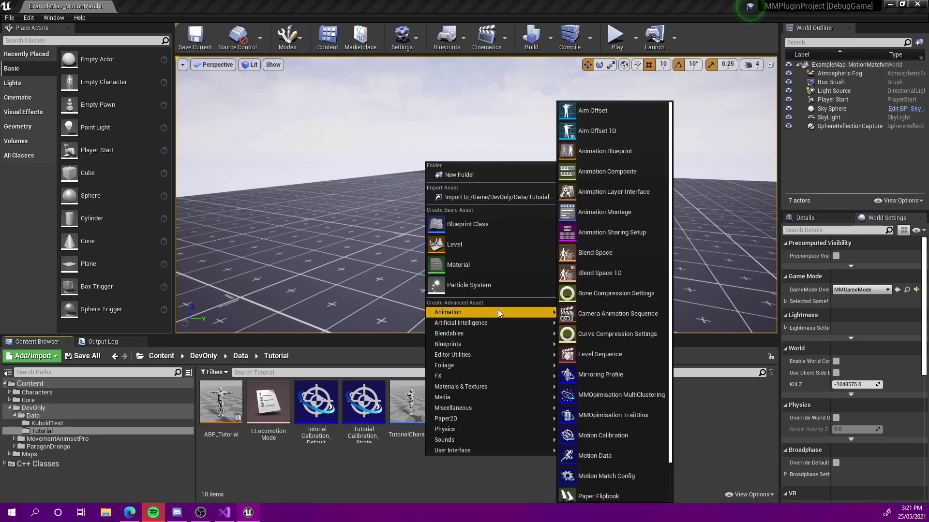
{"action": "left_click", "coordinate": [619, 451]}
{"action": "type", "text": "Motion"}
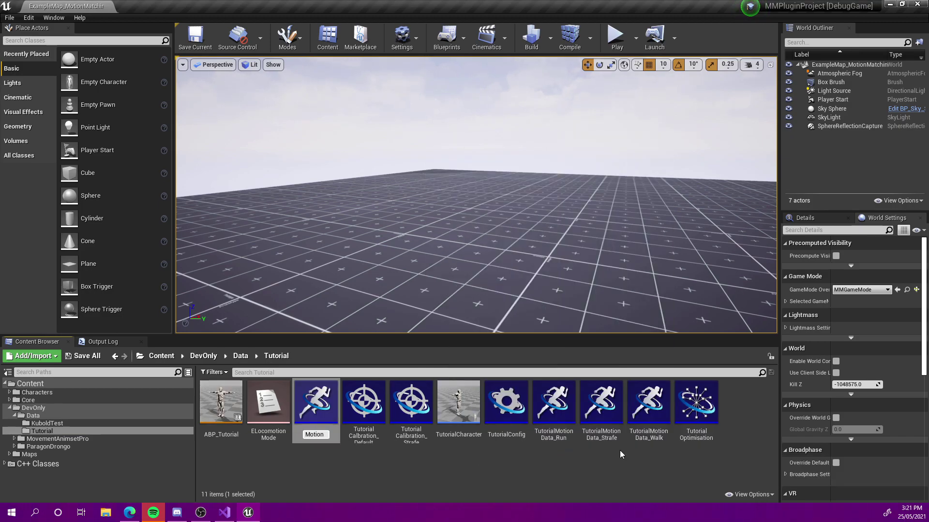
{"action": "key", "text": "BackSpace"}
{"action": "key", "text": "BackSpace"}
{"action": "type", "text": "Tuto"}
{"action": "type", "text": "afe"}
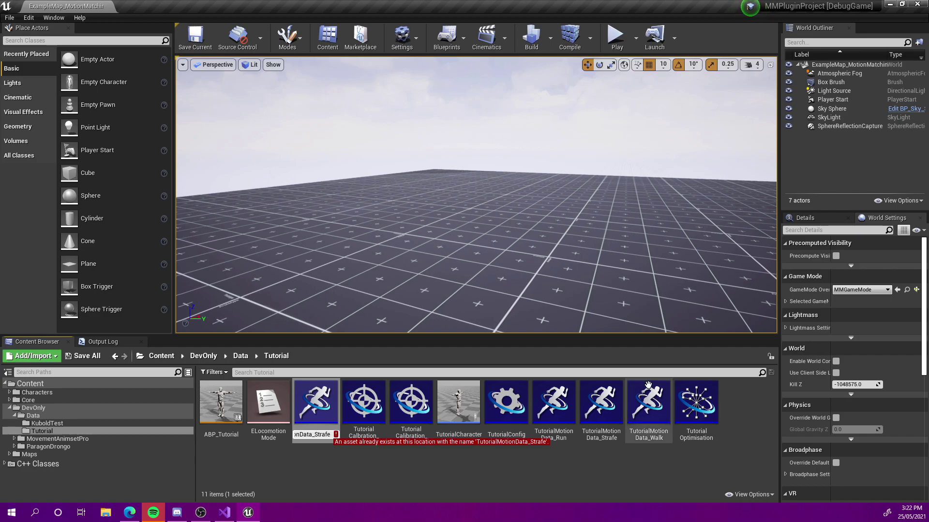
{"action": "type", "text": "2"}
{"action": "key", "text": "Return"}
Delete the existing TutorialMotionData_Strafe and TutorialCalibration_Strafe assets from the Tutorial folder.
{"action": "left_click", "coordinate": [554, 421]}
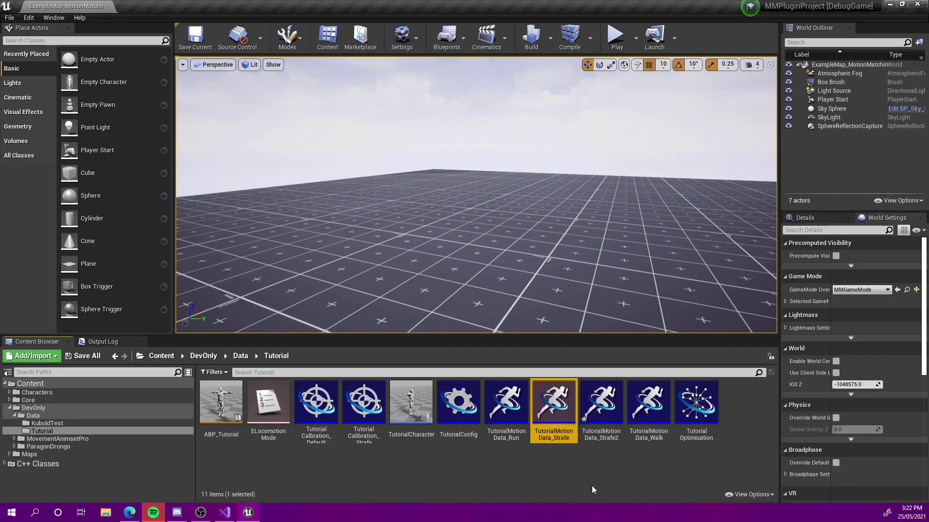
{"action": "key", "text": "Delete"}
{"action": "left_click", "coordinate": [439, 411]}
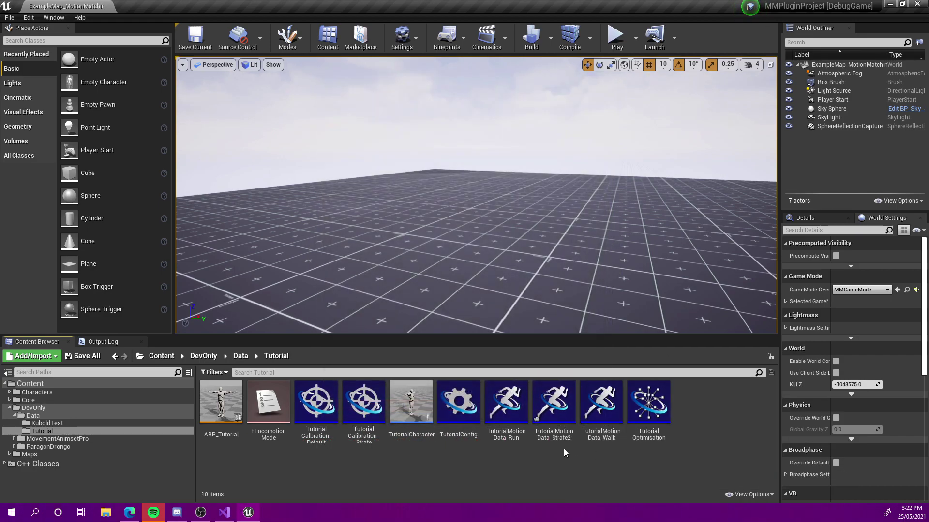
{"action": "left_click", "coordinate": [381, 428]}
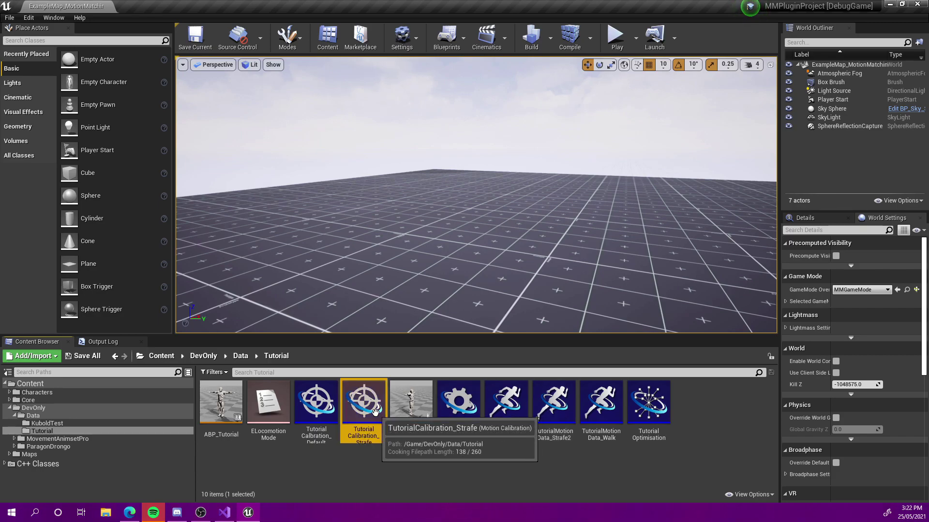
{"action": "key", "text": "Delete"}
{"action": "left_click", "coordinate": [414, 412]}
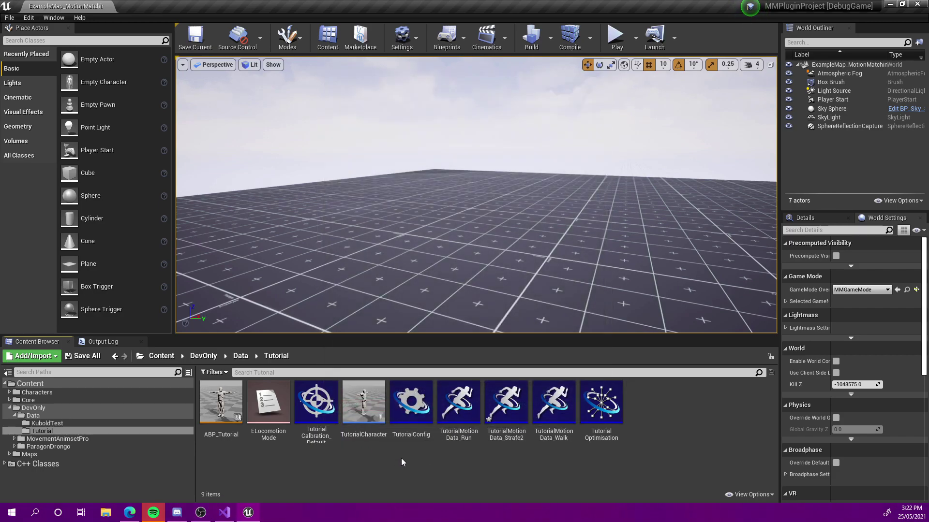
Create a Motion Calibration asset named TutorialCalibration_Strafe in the Tutorial folder and dismiss the config pairing message.
{"action": "right_click", "coordinate": [402, 457]}
{"action": "mouse_move", "coordinate": [498, 316]}
{"action": "left_click", "coordinate": [590, 436]}
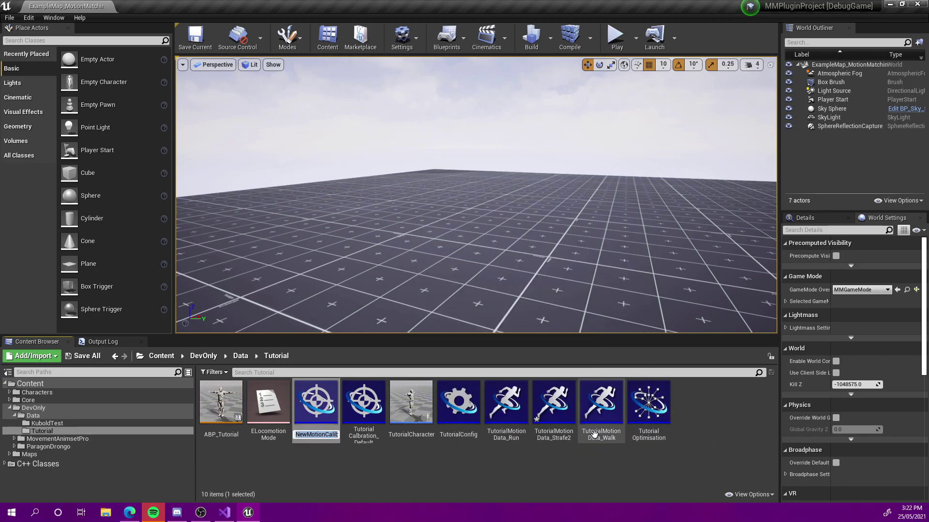
{"action": "type", "text": "To"}
{"action": "key", "text": "BackSpace"}
{"action": "key", "text": "BackSpace"}
{"action": "type", "text": "Tu"}
{"action": "key", "text": "Return"}
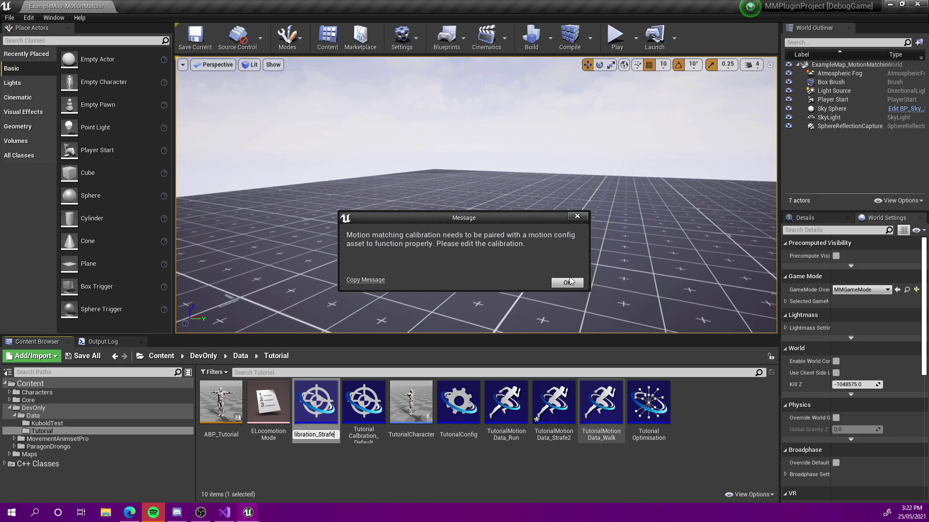
{"action": "left_click", "coordinate": [567, 283]}
{"action": "left_click", "coordinate": [399, 472]}
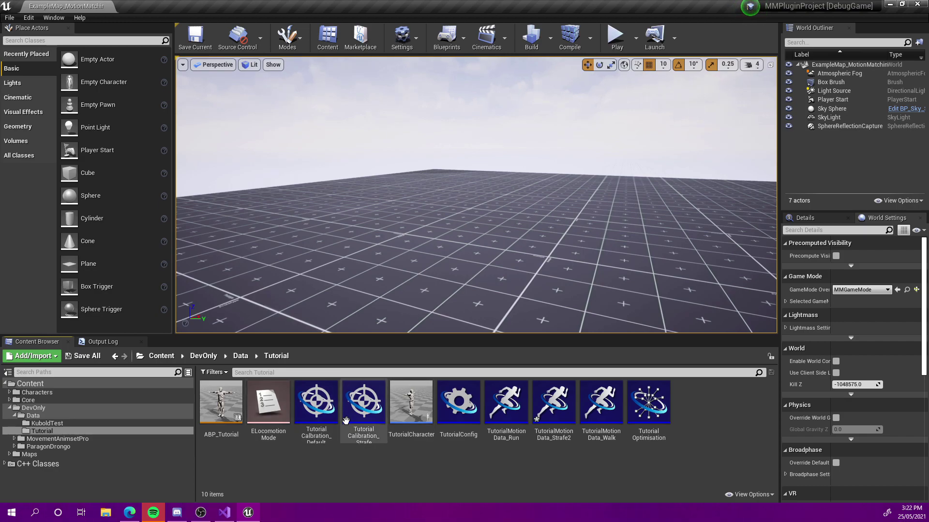
Assign MConfig_Locomotion as the Motion Match Config of TutorialCalibration_Strafe, review its default weights and close its editor.
{"action": "double_click", "coordinate": [362, 408]}
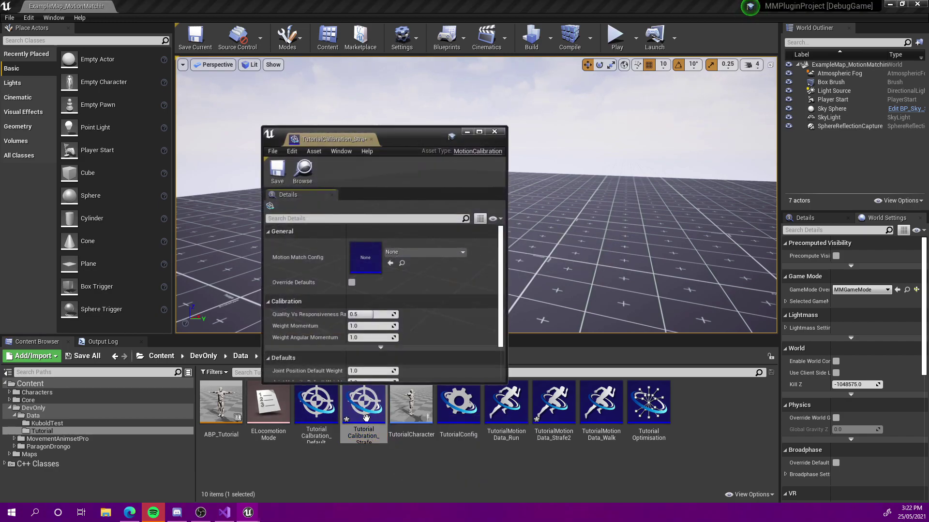
{"action": "left_click", "coordinate": [418, 251]}
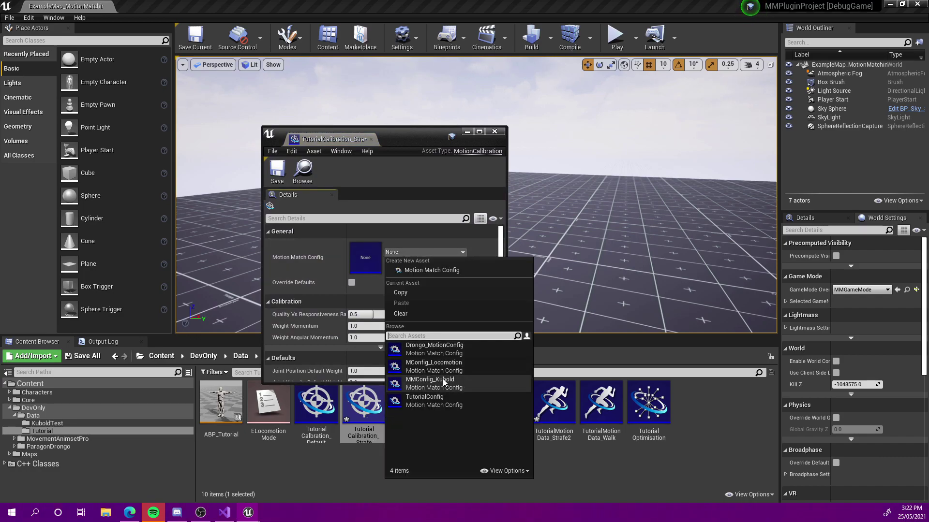
{"action": "left_click", "coordinate": [446, 365]}
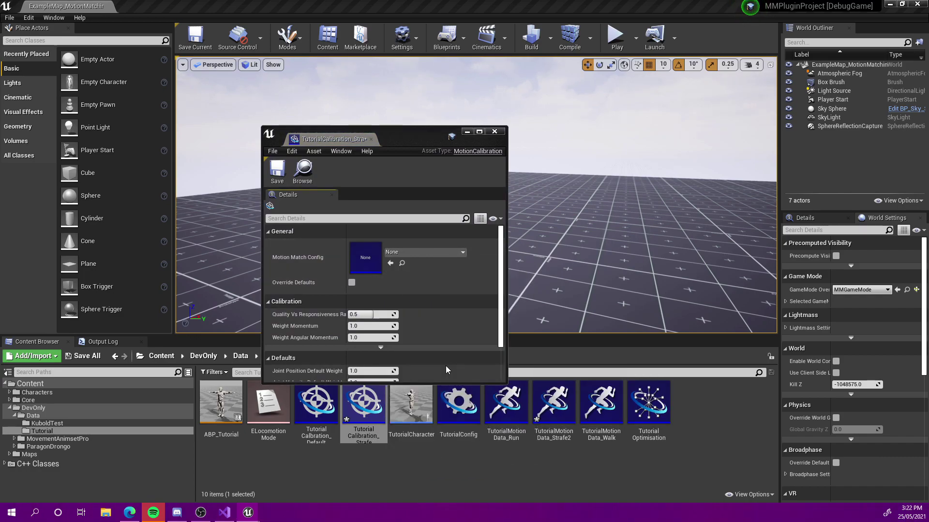
{"action": "left_click_drag", "start_coordinate": [501, 263], "coordinate": [500, 290]}
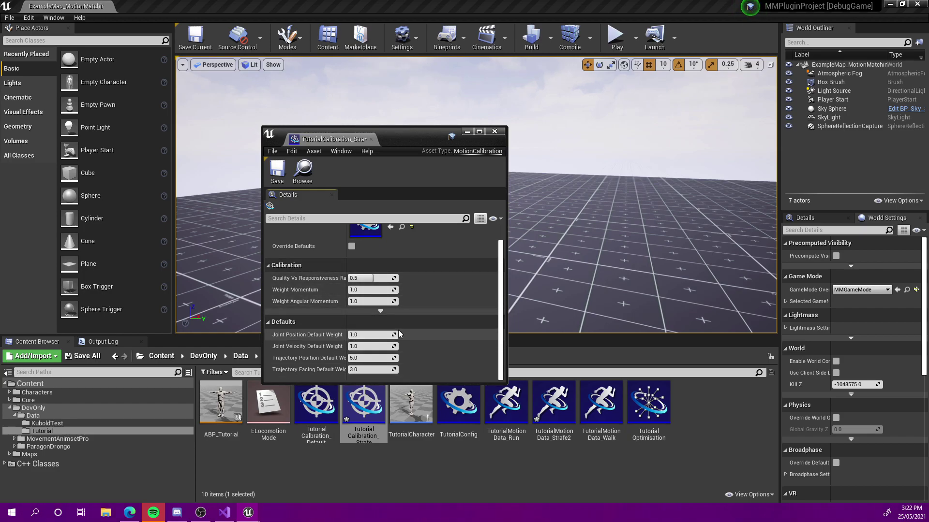
{"action": "left_click", "coordinate": [495, 131]}
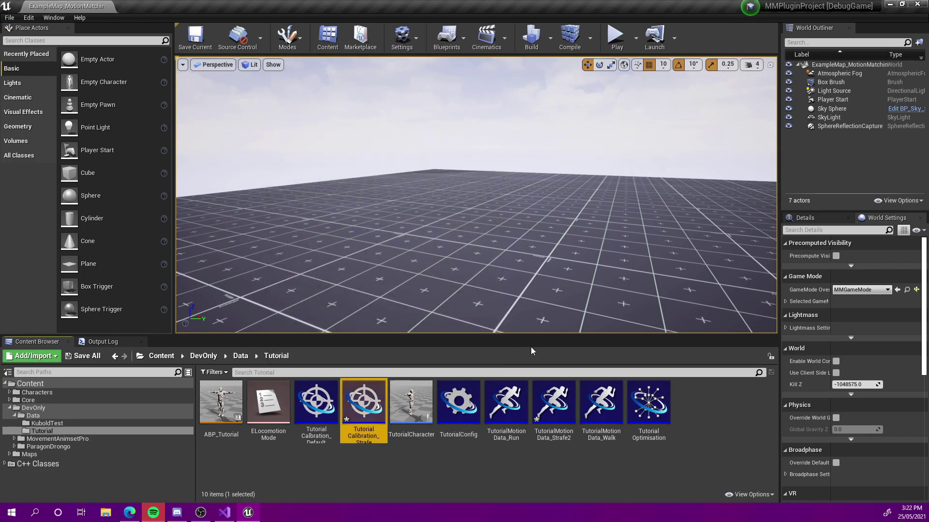
Open the strafe motion data asset in a maximized editor and set its Motion Match Config to MConfig_Locomotion.
{"action": "double_click", "coordinate": [564, 406]}
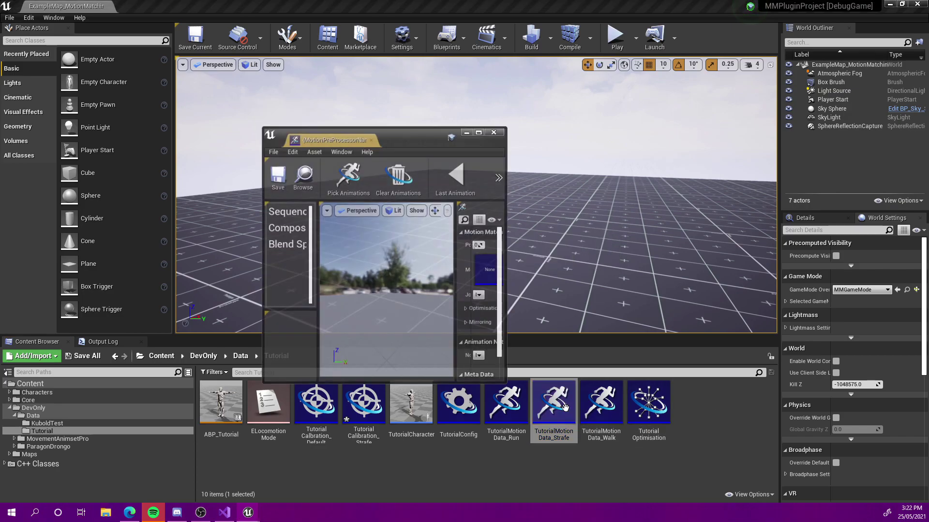
{"action": "left_click_drag", "start_coordinate": [506, 269], "coordinate": [615, 269]}
{"action": "left_click", "coordinate": [586, 132]}
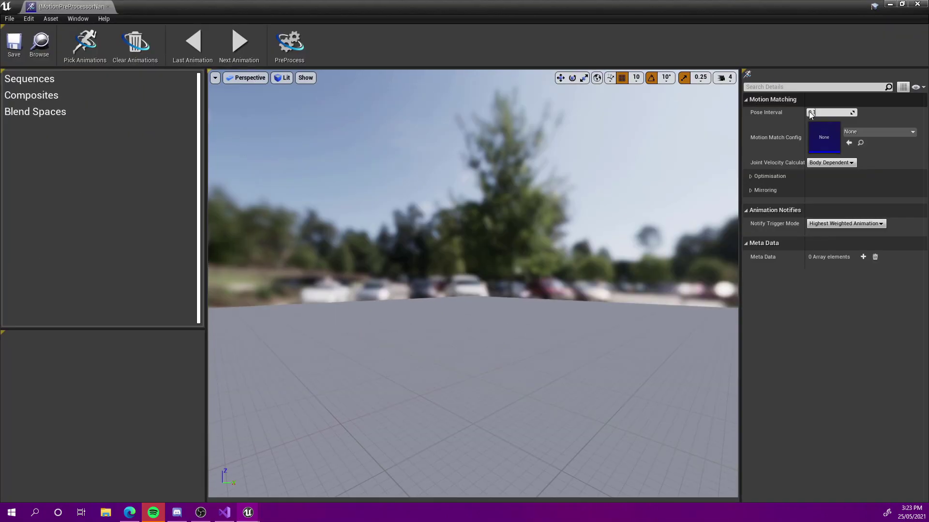
{"action": "left_click", "coordinate": [879, 131]}
{"action": "left_click", "coordinate": [850, 248]}
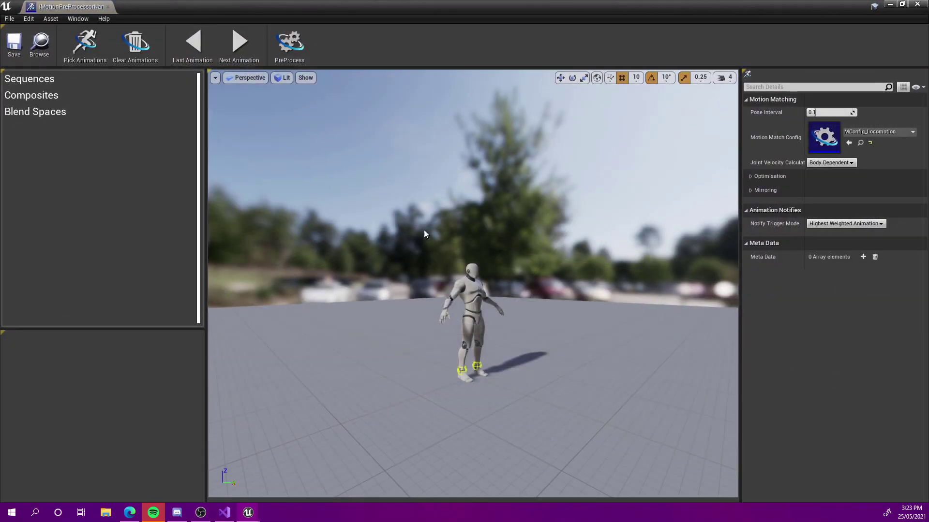
Set the Preprocess Calibration in the motion data's Optimisation settings to MCalibration_Strafe.
{"action": "left_click", "coordinate": [751, 177]}
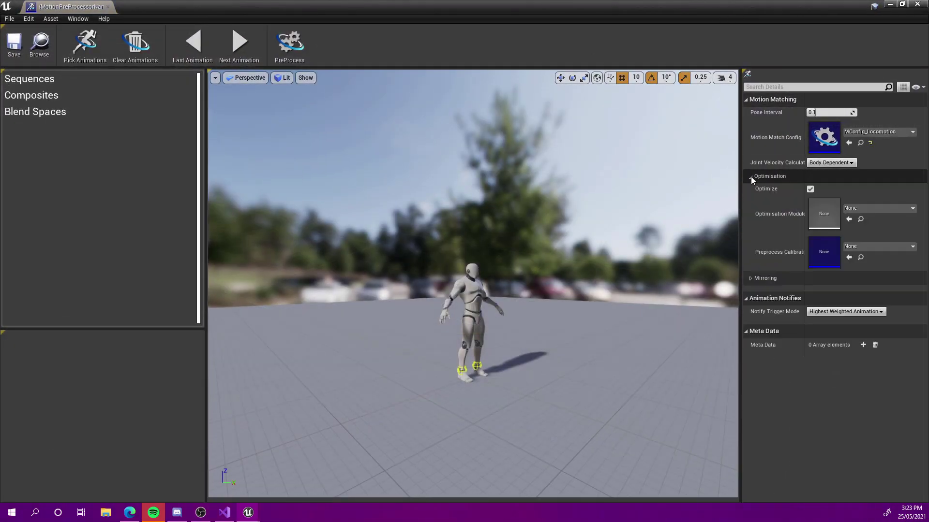
{"action": "left_click", "coordinate": [878, 246]}
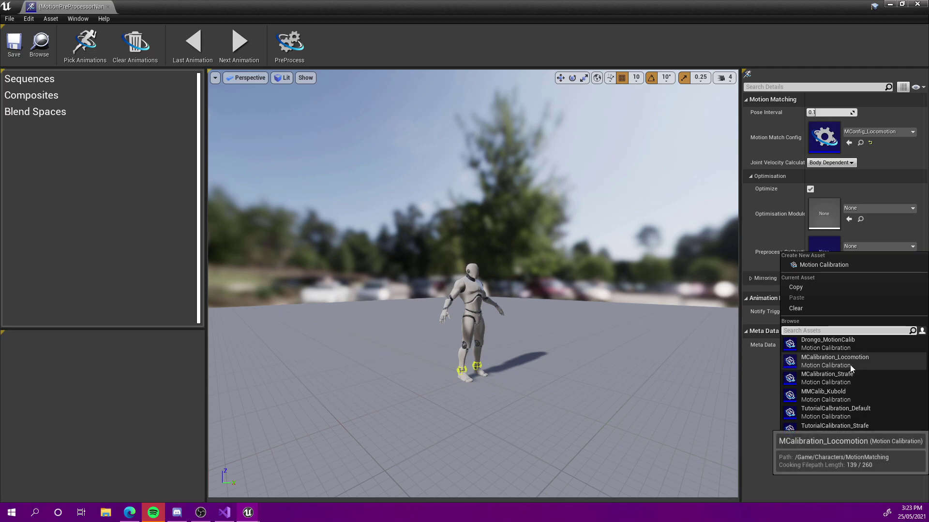
{"action": "left_click", "coordinate": [844, 378]}
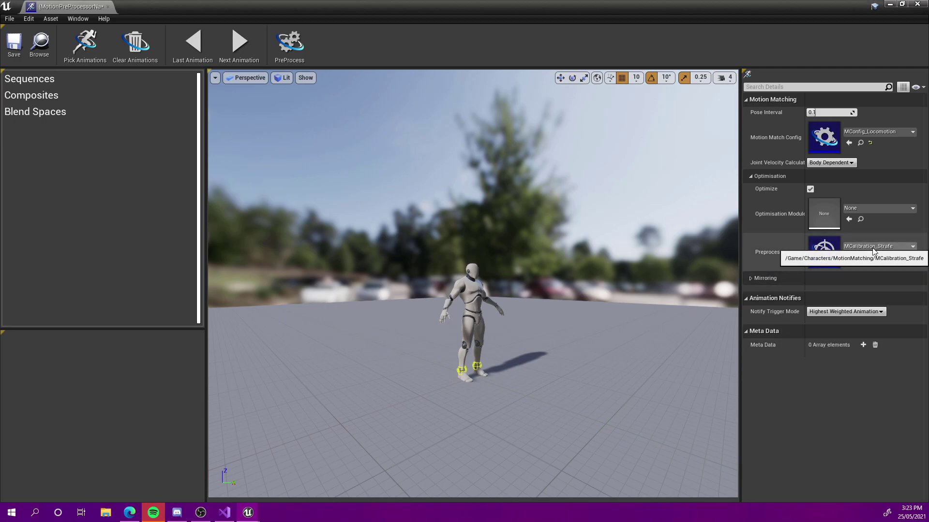
Filter the animation picker by Strafe and add the seven consecutive sequences from Strafe_Circles through Strafe_StartStop to the motion data.
{"action": "left_click", "coordinate": [84, 53]}
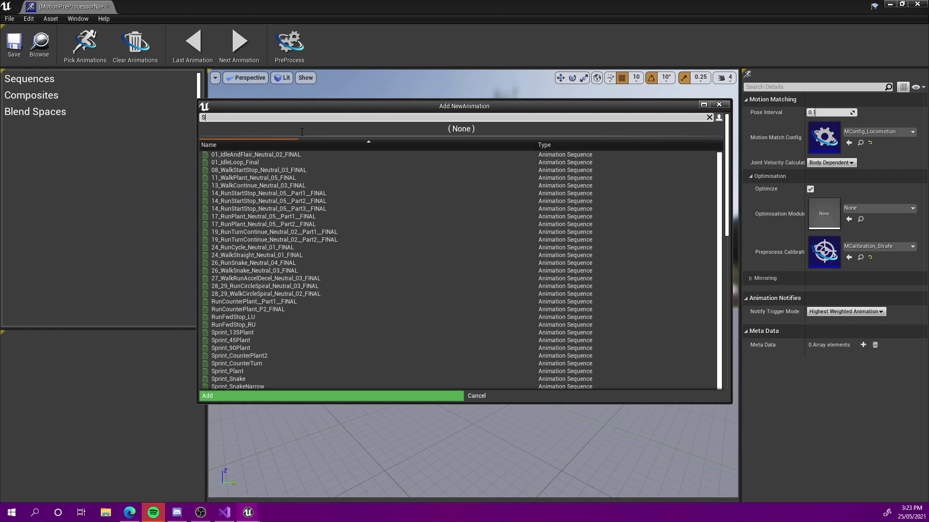
{"action": "type", "text": "tafe"}
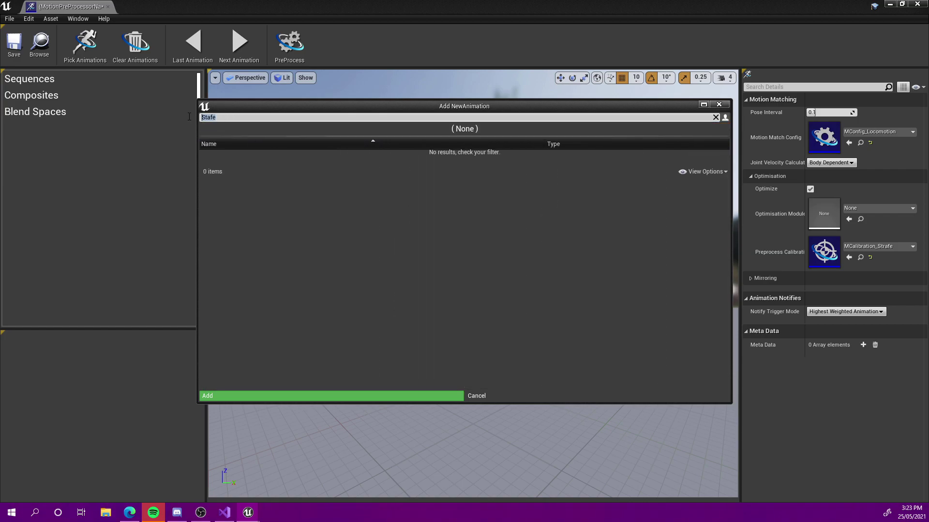
{"action": "type", "text": "e"}
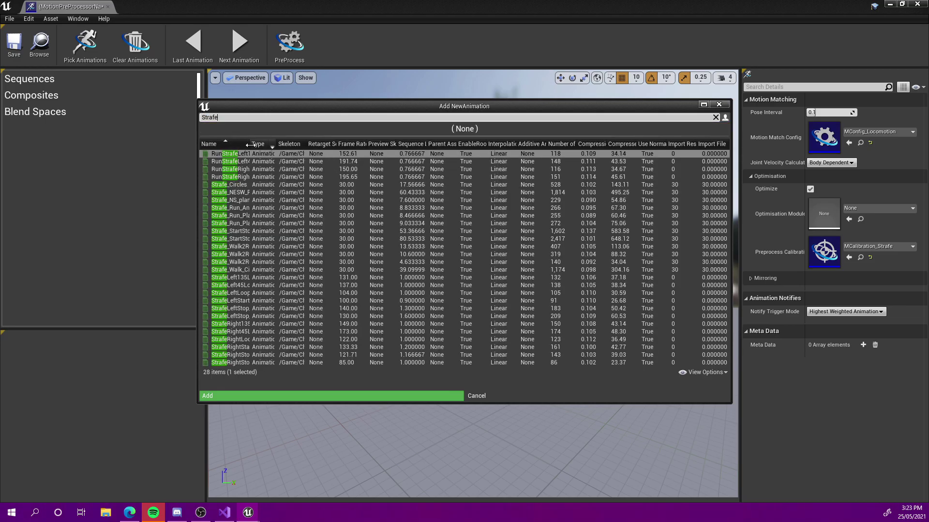
{"action": "left_click_drag", "start_coordinate": [249, 144], "coordinate": [269, 144]}
{"action": "left_click", "coordinate": [245, 185]}
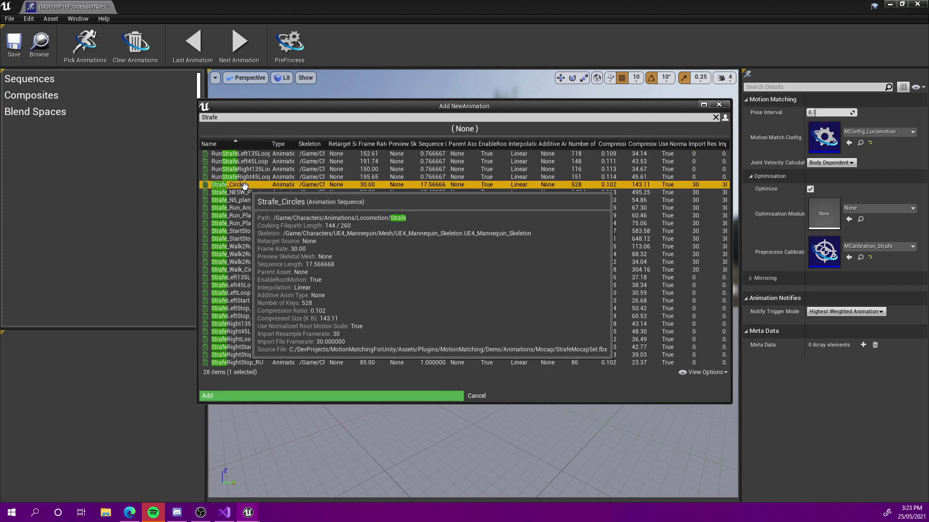
{"action": "left_click", "coordinate": [253, 193], "text": "ctrl"}
{"action": "left_click", "coordinate": [253, 201], "text": "ctrl"}
{"action": "left_click", "coordinate": [254, 209], "text": "ctrl"}
{"action": "left_click", "coordinate": [254, 216], "text": "ctrl"}
{"action": "left_click", "coordinate": [254, 224], "text": "ctrl"}
{"action": "left_click", "coordinate": [254, 231], "text": "ctrl"}
{"action": "left_click", "coordinate": [255, 239], "text": "ctrl"}
{"action": "left_click", "coordinate": [257, 247], "text": "ctrl"}
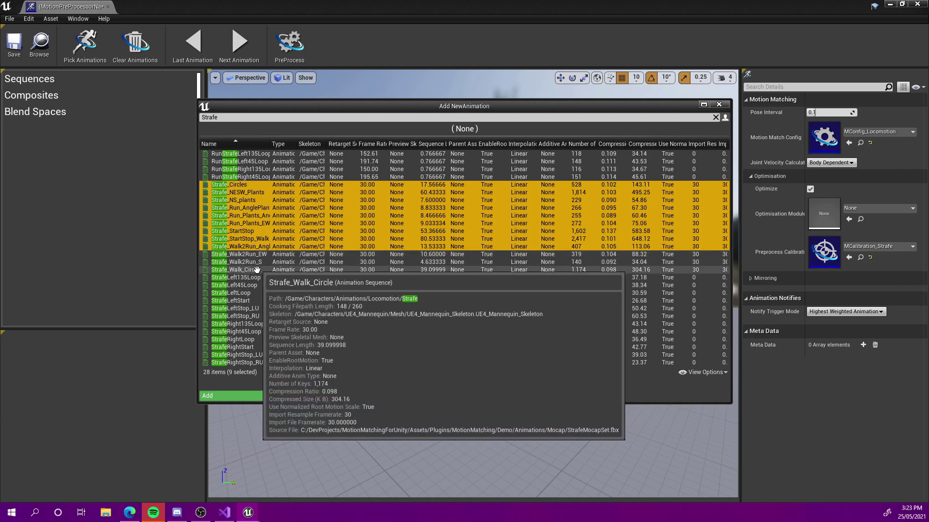
{"action": "left_click", "coordinate": [244, 247], "text": "ctrl"}
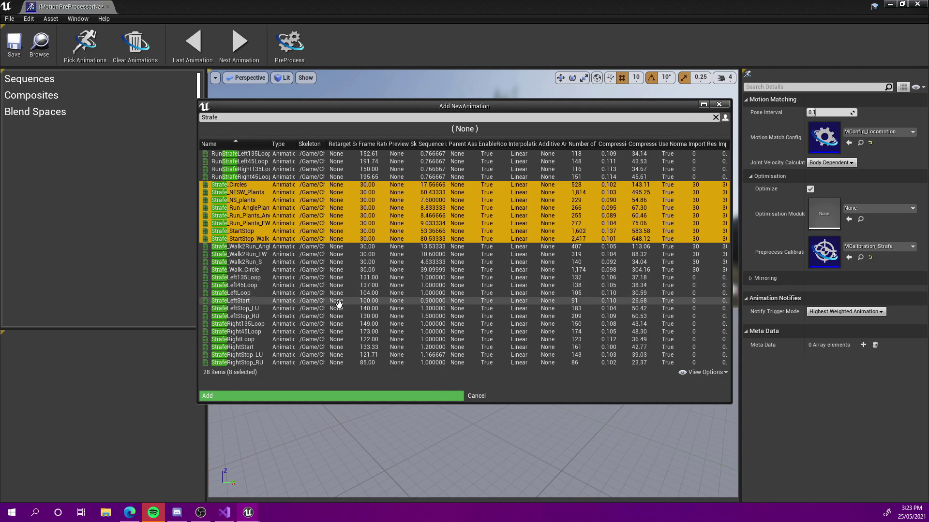
{"action": "left_click", "coordinate": [251, 237], "text": "ctrl"}
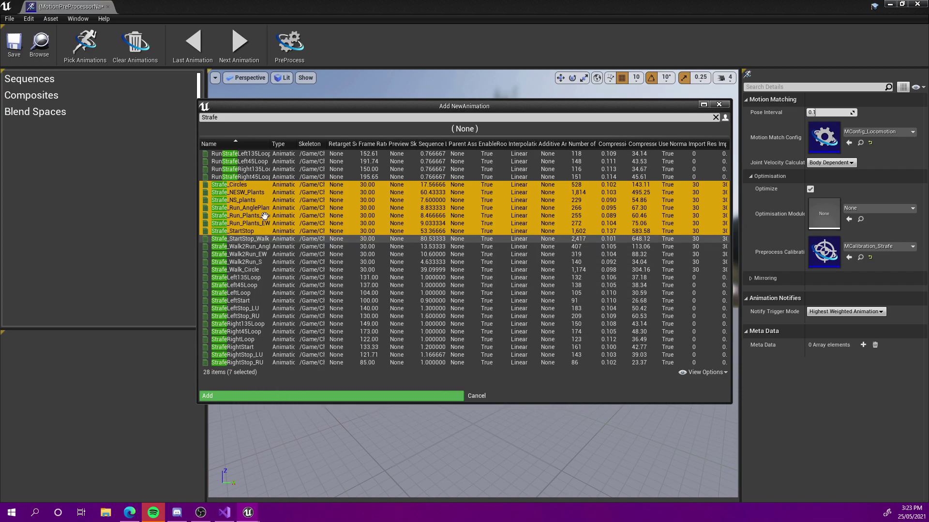
{"action": "left_click", "coordinate": [305, 396]}
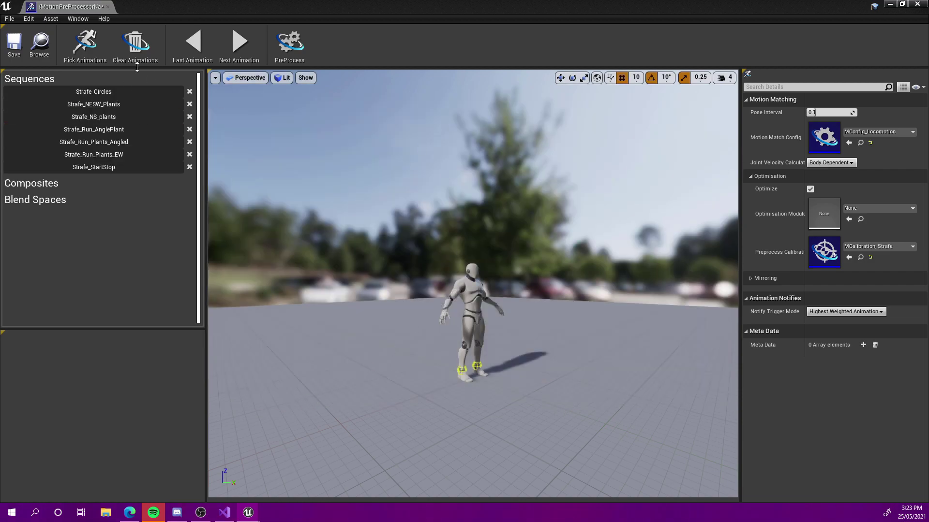
Preview the Strafe_Circles sequence by scrubbing its timeline and examining the character's facing along the circular trajectory.
{"action": "left_click", "coordinate": [114, 91]}
{"action": "right_click_drag", "start_coordinate": [396, 228], "coordinate": [397, 268]}
{"action": "key", "text": "w"}
{"action": "key", "text": "s"}
{"action": "left_click_drag", "start_coordinate": [323, 459], "coordinate": [408, 461]}
{"action": "key", "text": "a"}
{"action": "right_click_drag", "start_coordinate": [480, 311], "coordinate": [568, 296]}
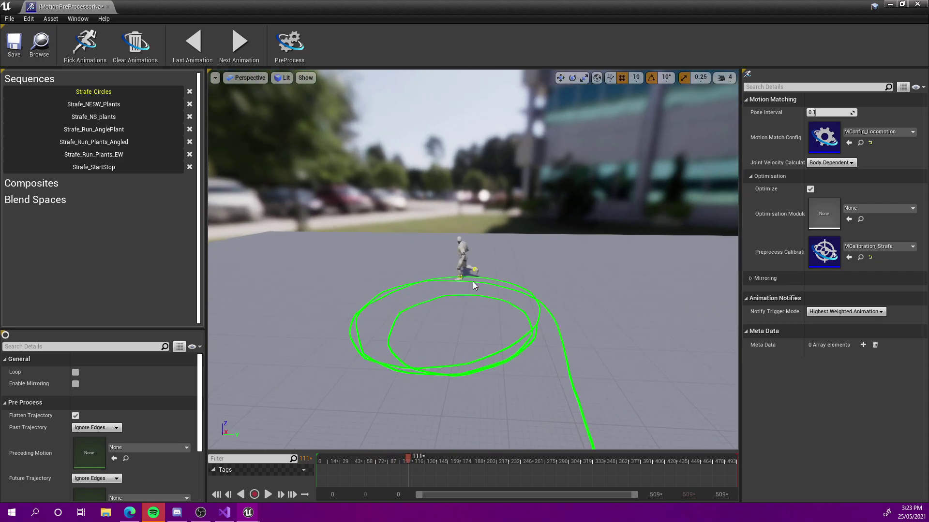
{"action": "right_click_drag", "start_coordinate": [486, 301], "coordinate": [504, 259]}
{"action": "key", "text": "a"}
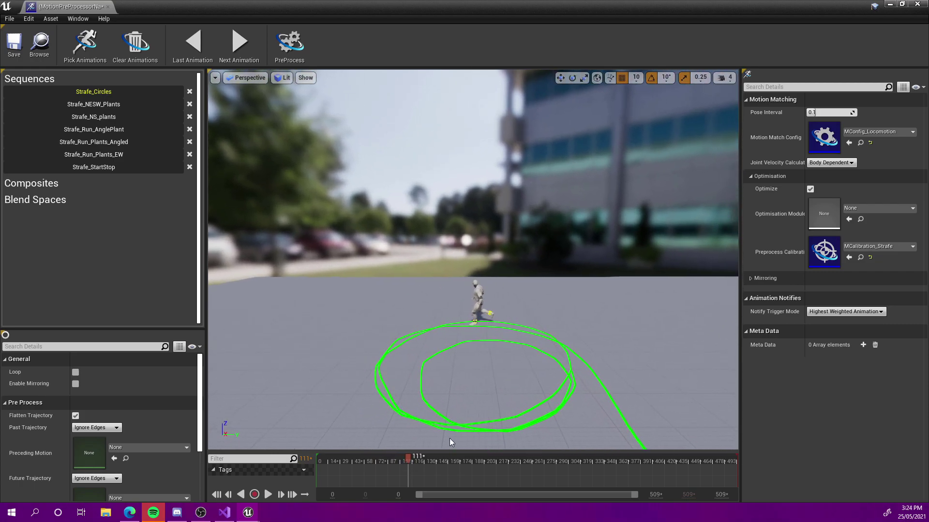
{"action": "left_click_drag", "start_coordinate": [419, 460], "coordinate": [523, 455]}
{"action": "key", "text": "d"}
{"action": "right_click_drag", "start_coordinate": [513, 339], "coordinate": [435, 380]}
{"action": "key", "text": "a"}
{"action": "right_click_drag", "start_coordinate": [551, 289], "coordinate": [454, 191]}
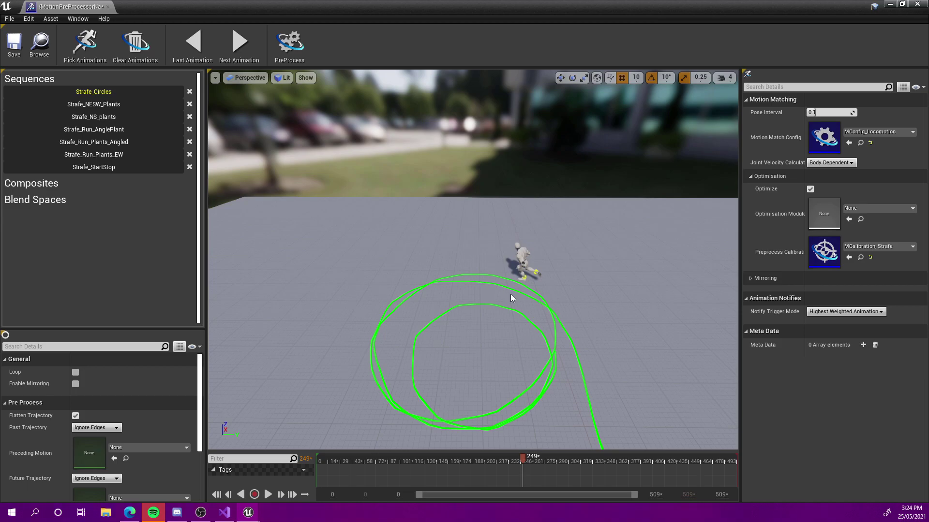
{"action": "mouse_move", "coordinate": [561, 288]}
{"action": "right_mouse_down"}
{"action": "mouse_move", "coordinate": [605, 305]}
{"action": "mouse_move", "coordinate": [537, 275]}
{"action": "mouse_move", "coordinate": [524, 280]}
{"action": "mouse_move", "coordinate": [559, 291]}
{"action": "right_mouse_up"}
{"action": "left_click_drag", "start_coordinate": [523, 460], "coordinate": [287, 463]}
Preview the Strafe_NESW_Plants sequence along its timeline and remove it from the motion data.
{"action": "left_click", "coordinate": [113, 106]}
{"action": "right_click_drag", "start_coordinate": [474, 271], "coordinate": [556, 283]}
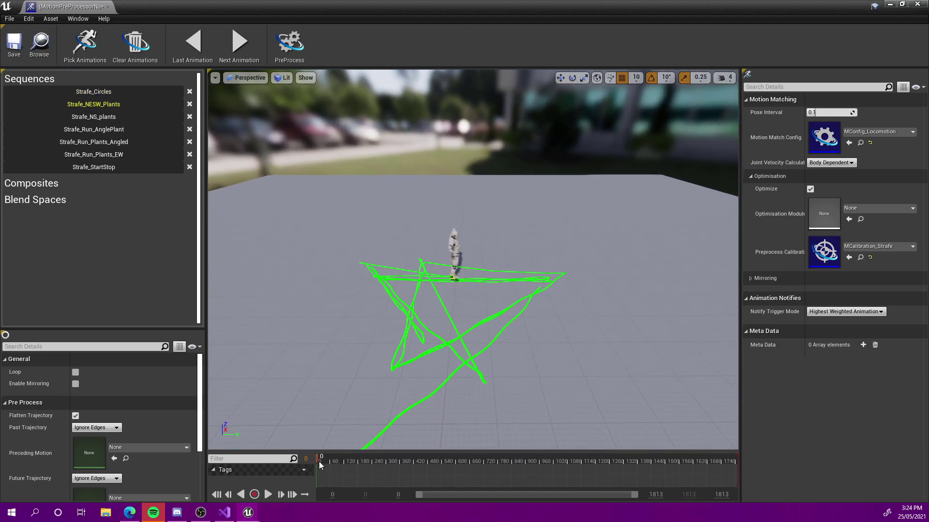
{"action": "left_click_drag", "start_coordinate": [319, 462], "coordinate": [393, 463]}
{"action": "left_click", "coordinate": [271, 493]}
{"action": "left_click", "coordinate": [271, 494]}
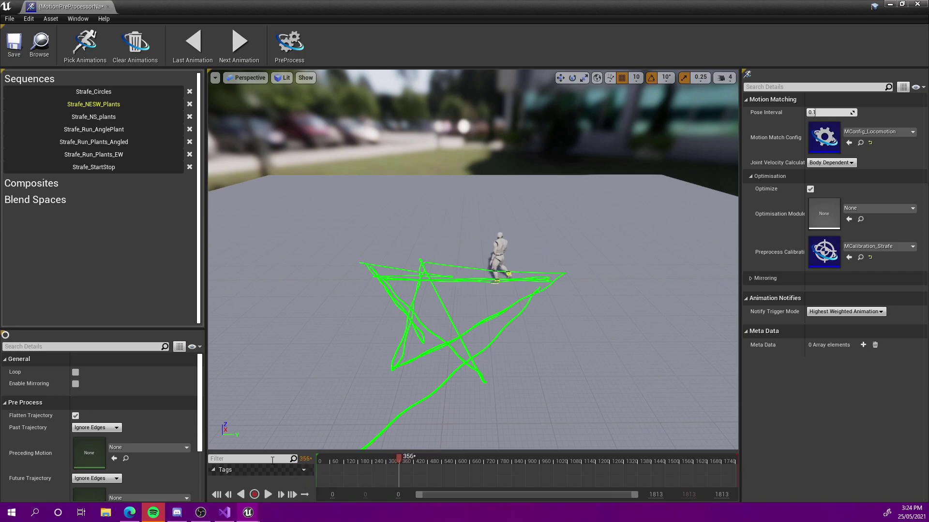
{"action": "left_click", "coordinate": [189, 104]}
Preview the Strafe_NS_plants, Strafe_StartStop and Strafe_Run_Plants_EW sequences, examining their trajectories and playing the last one.
{"action": "left_click", "coordinate": [129, 106]}
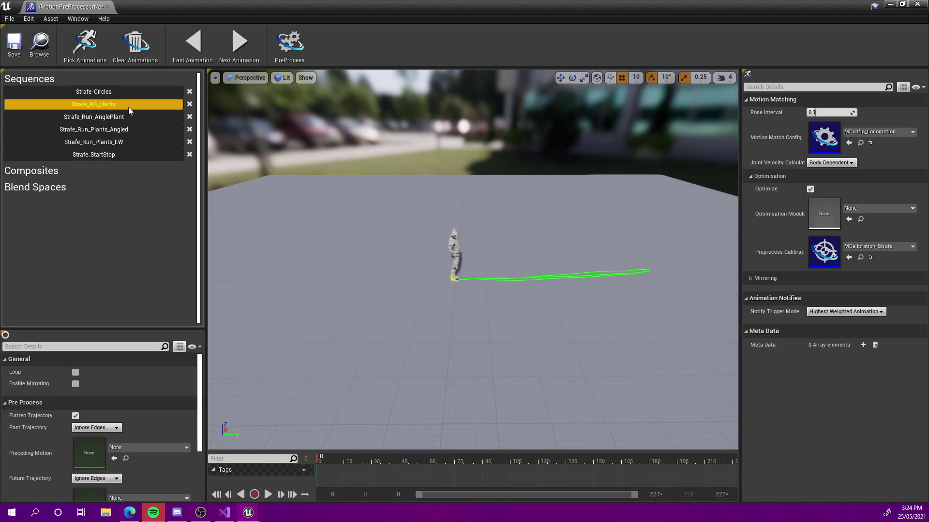
{"action": "left_click", "coordinate": [111, 155]}
{"action": "left_click_drag", "start_coordinate": [313, 459], "coordinate": [649, 466]}
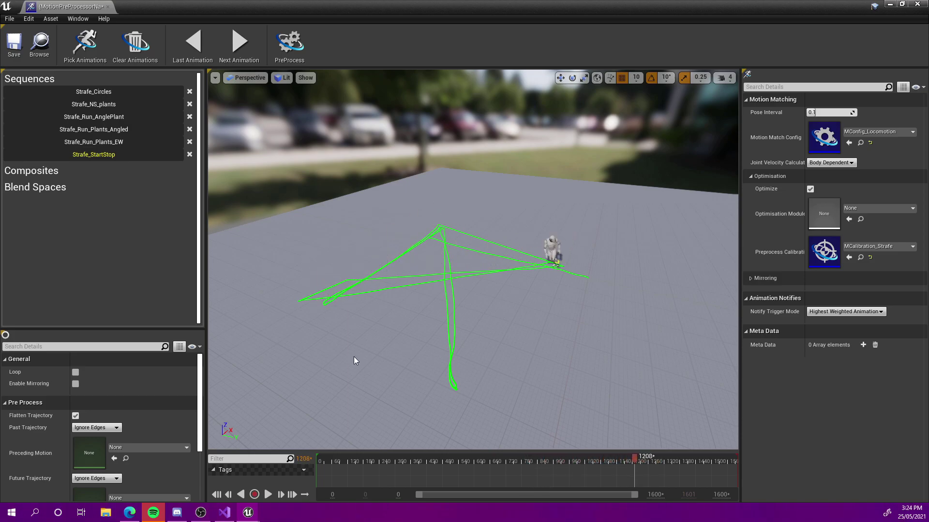
{"action": "left_click", "coordinate": [94, 145]}
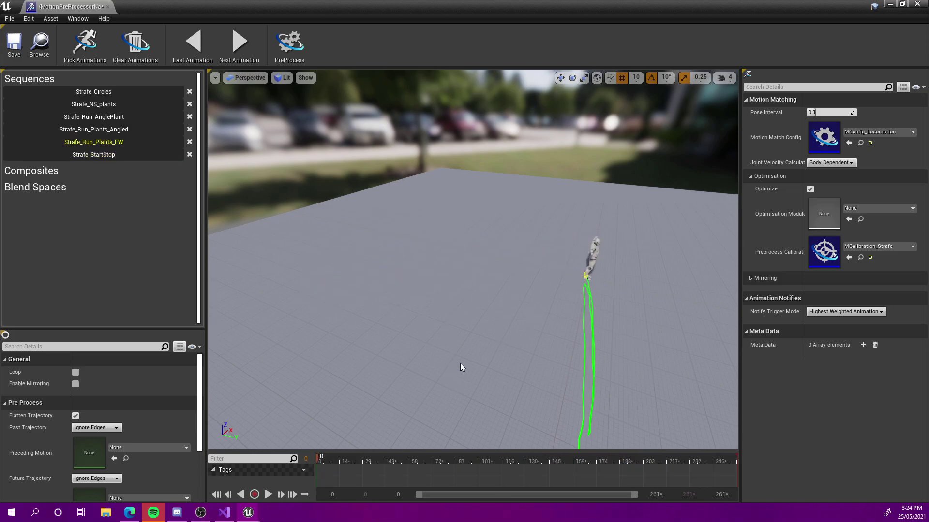
{"action": "left_click", "coordinate": [268, 494]}
{"action": "left_click_drag", "start_coordinate": [435, 349], "coordinate": [271, 350], "text": "alt"}
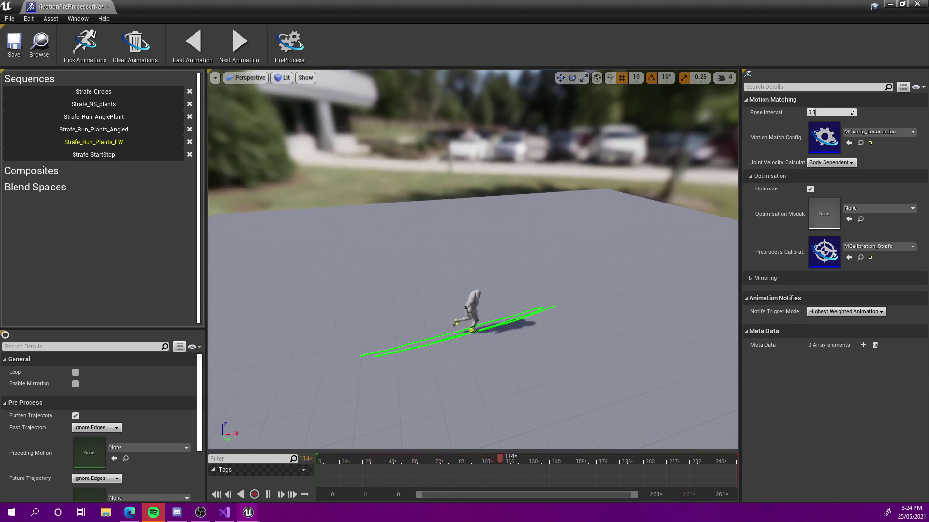
{"action": "right_click_drag", "start_coordinate": [515, 309], "coordinate": [515, 269]}
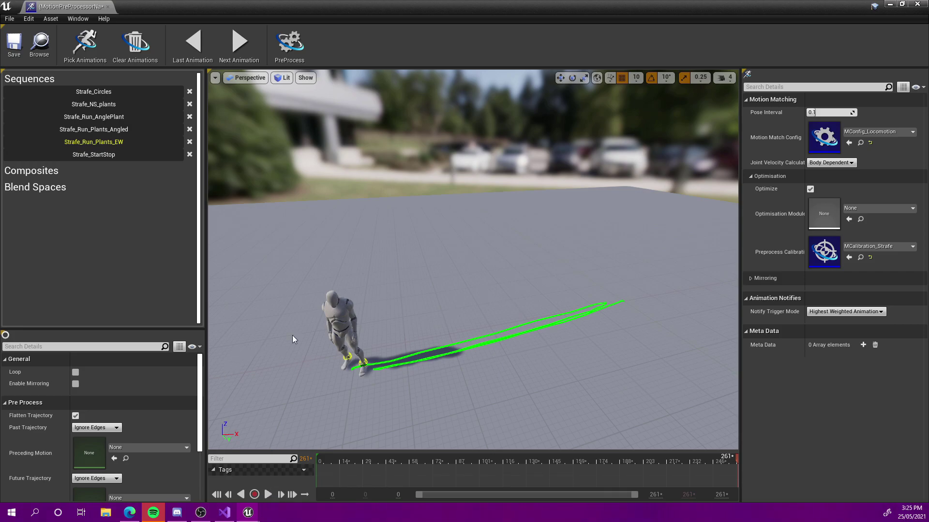
Filter the animation picker by Cycle, add 24_RunCycle_Neutral_01_FINAL to the motion data and select it for preview.
{"action": "left_click", "coordinate": [85, 43]}
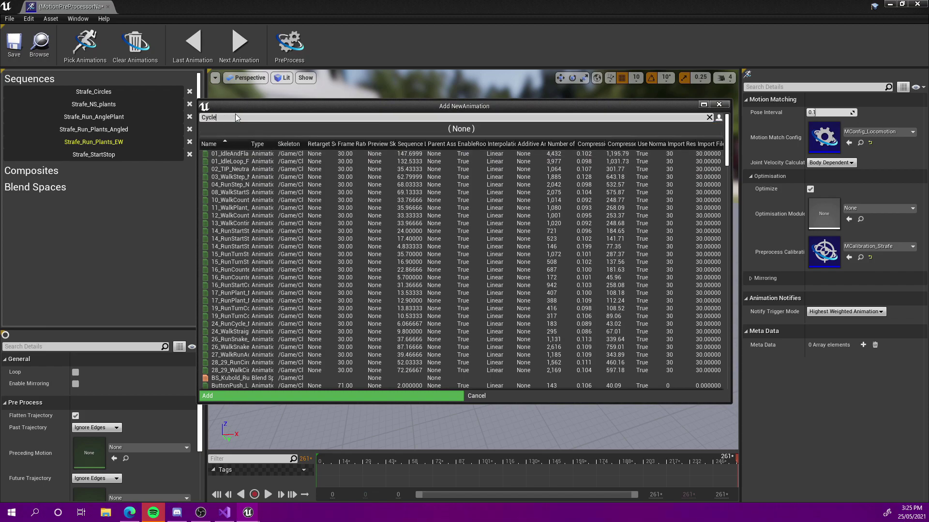
{"action": "left_click", "coordinate": [227, 154]}
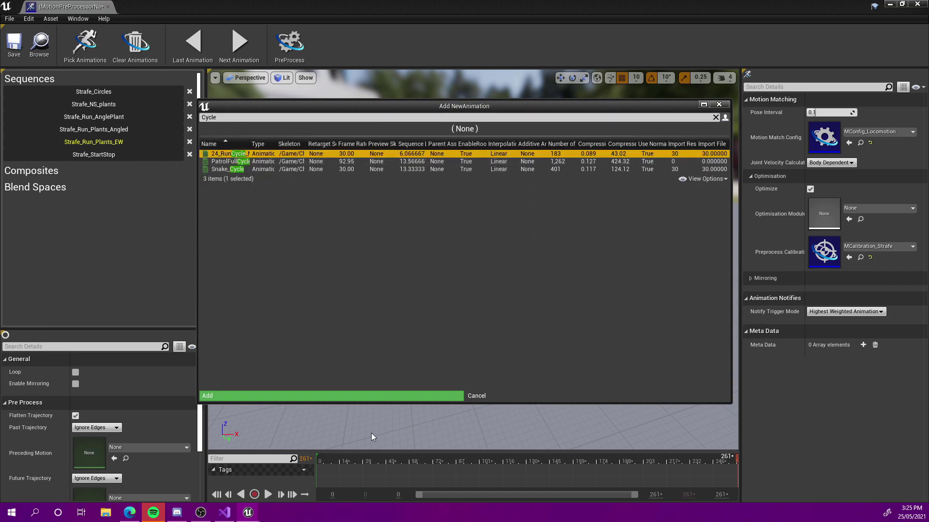
{"action": "left_click", "coordinate": [316, 396]}
{"action": "left_click", "coordinate": [109, 171]}
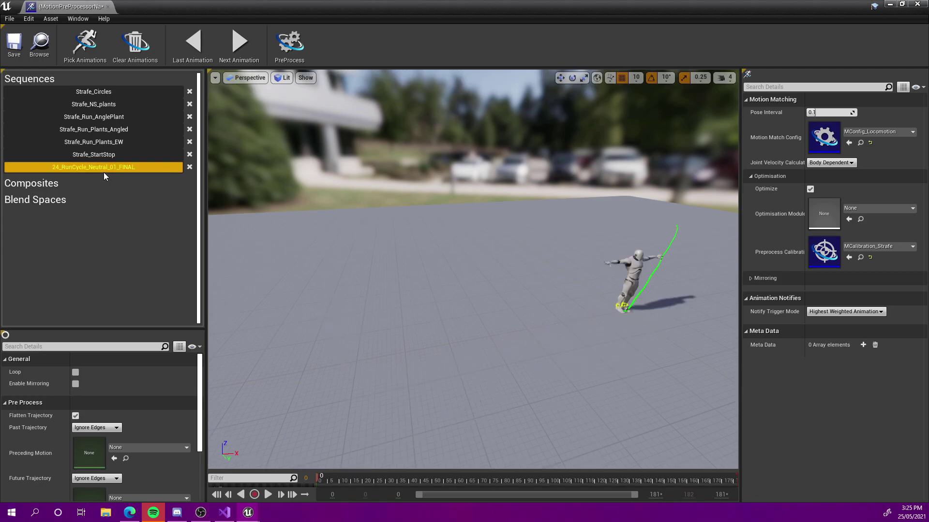
Preview the 24_RunCycle_Neutral_01_FINAL sequence along its timeline, checking the trajectory between its DoNotUse tags.
{"action": "mouse_move", "coordinate": [358, 382]}
{"action": "right_mouse_down"}
{"action": "mouse_move", "coordinate": [349, 385]}
{"action": "mouse_move", "coordinate": [354, 371]}
{"action": "mouse_move", "coordinate": [358, 381]}
{"action": "right_mouse_up"}
{"action": "left_click_drag", "start_coordinate": [336, 459], "coordinate": [320, 445]}
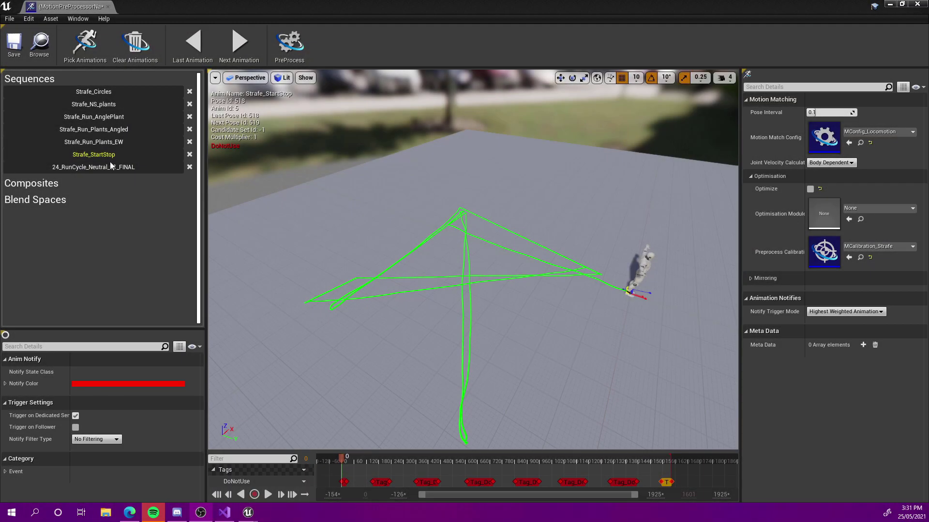
{"action": "left_click", "coordinate": [102, 166]}
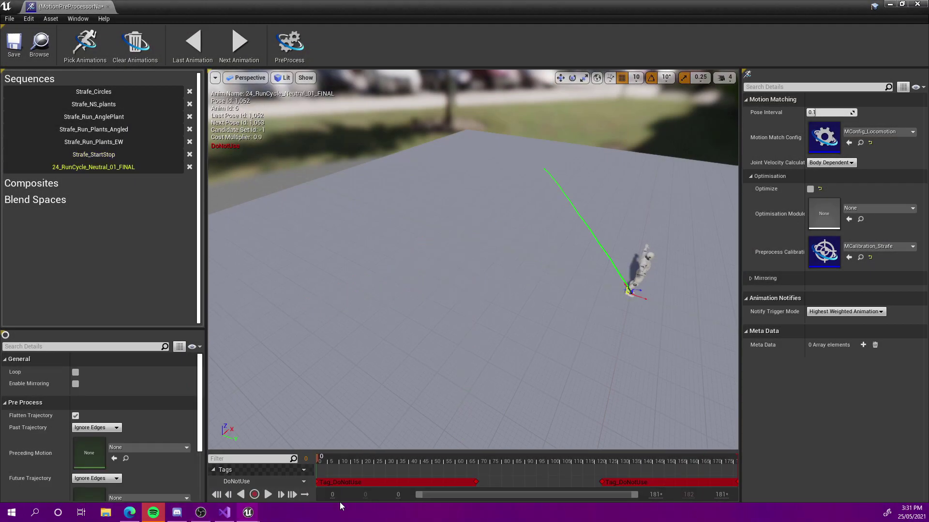
{"action": "left_click_drag", "start_coordinate": [323, 460], "coordinate": [516, 476]}
Preview the Strafe_StartStop sequence up to about frame 181 and examine the trajectory around its first stop from several angles.
{"action": "left_click", "coordinate": [104, 154]}
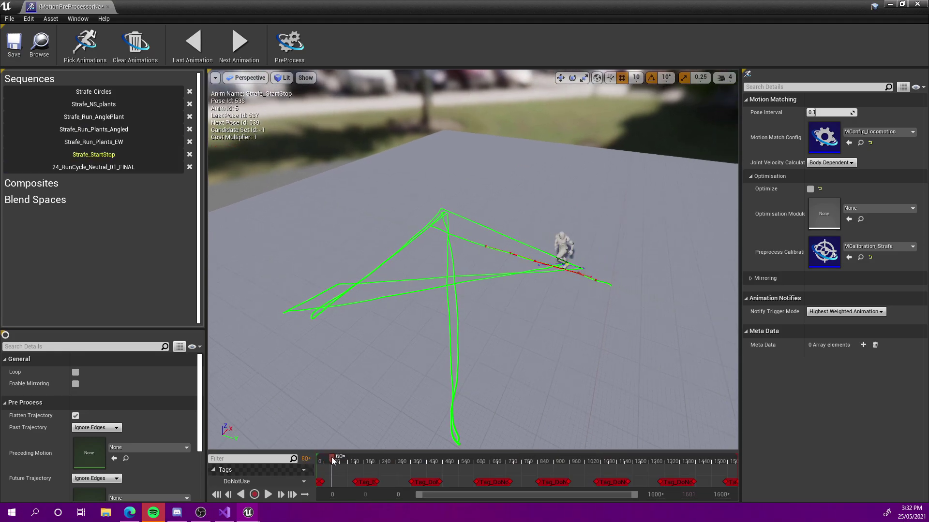
{"action": "left_click_drag", "start_coordinate": [317, 463], "coordinate": [357, 454]}
{"action": "key", "text": "w"}
{"action": "mouse_move", "coordinate": [412, 327]}
{"action": "right_mouse_down"}
{"action": "mouse_move", "coordinate": [412, 309]}
{"action": "mouse_move", "coordinate": [412, 328]}
{"action": "right_mouse_up"}
{"action": "left_click_drag", "start_coordinate": [358, 459], "coordinate": [364, 457]}
{"action": "key", "text": "s"}
{"action": "right_click_drag", "start_coordinate": [391, 367], "coordinate": [295, 365]}
{"action": "right_click_drag", "start_coordinate": [378, 329], "coordinate": [447, 327]}
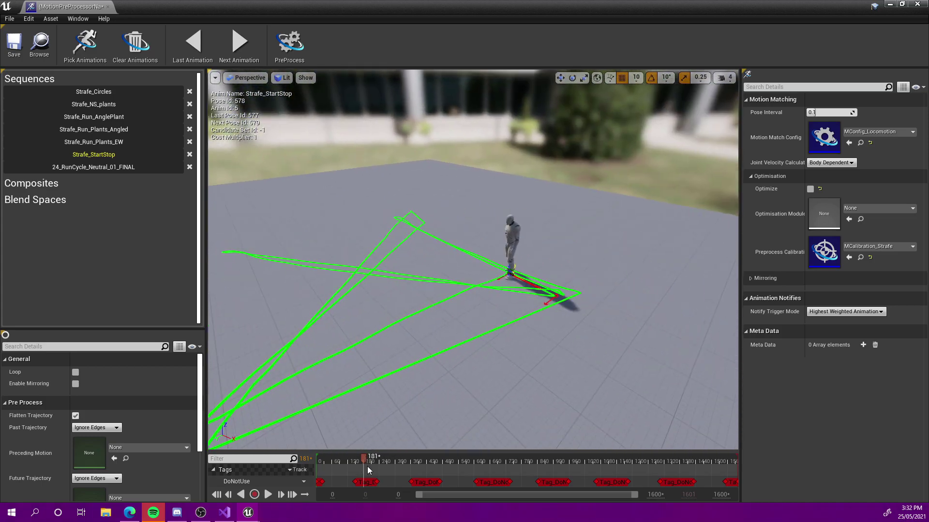
{"action": "right_click_drag", "start_coordinate": [522, 302], "coordinate": [503, 309]}
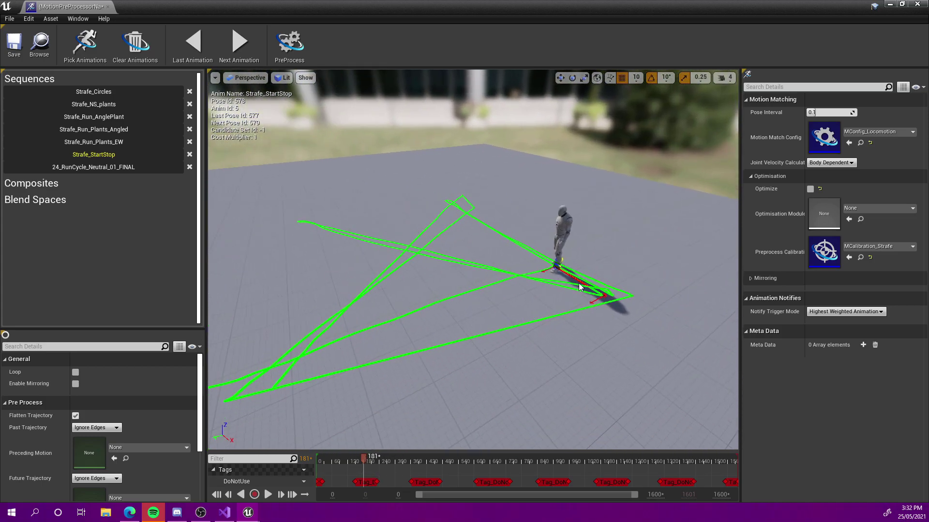
Pre-process the motion data and inspect Strafe_StartStop poses through the DoNotUse section near frames 157 to 216.
{"action": "left_click", "coordinate": [294, 51]}
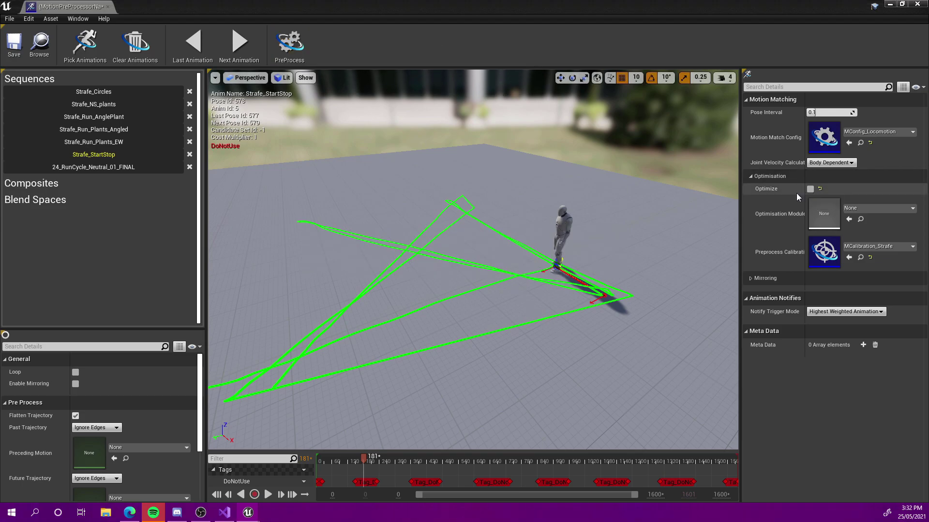
{"action": "right_click_drag", "start_coordinate": [648, 232], "coordinate": [692, 221]}
{"action": "mouse_move", "coordinate": [364, 458]}
{"action": "left_mouse_down"}
{"action": "mouse_move", "coordinate": [346, 463]}
{"action": "mouse_move", "coordinate": [359, 462]}
{"action": "left_mouse_up"}
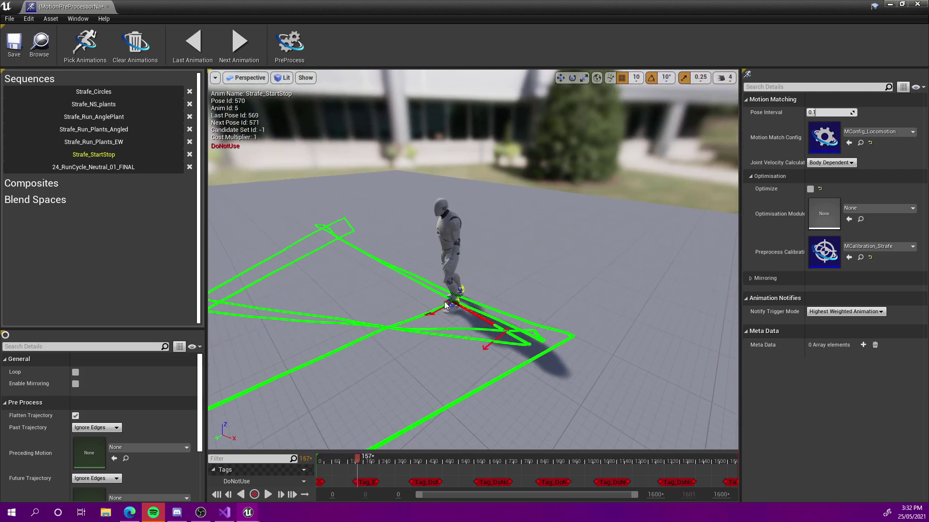
{"action": "left_click", "coordinate": [367, 460]}
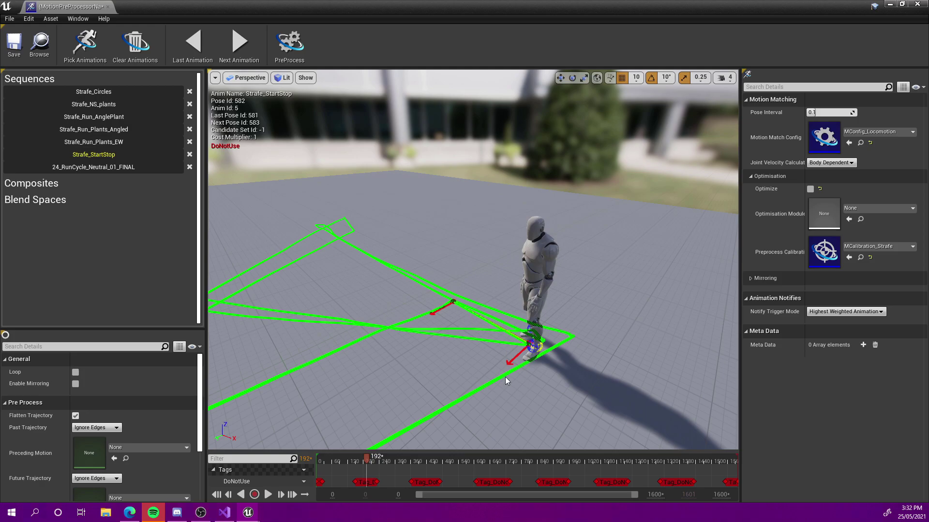
{"action": "left_click_drag", "start_coordinate": [365, 461], "coordinate": [371, 479]}
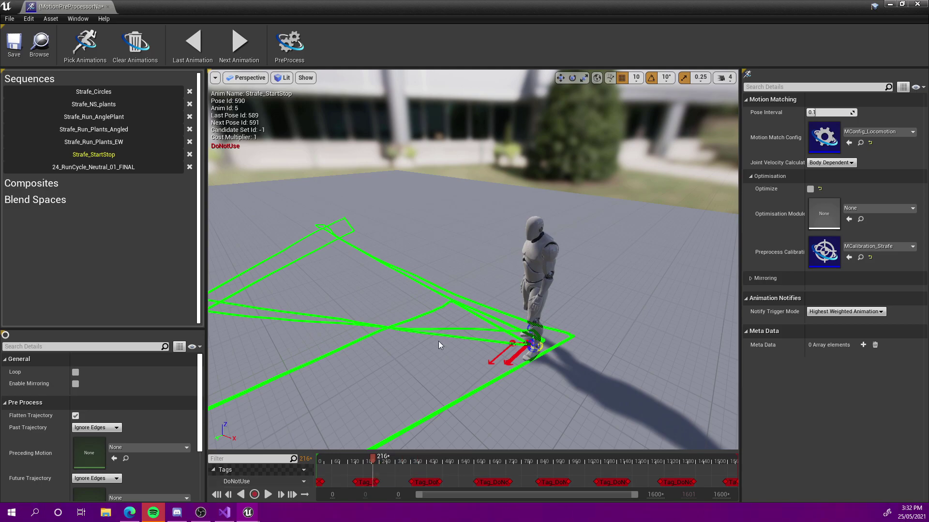
Examine the Strafe_StartStop trajectory as the character starts moving again after the DoNotUse section, continuing to about frame 984.
{"action": "right_click_drag", "start_coordinate": [428, 319], "coordinate": [439, 325]}
{"action": "key", "text": "w"}
{"action": "key", "text": "s"}
{"action": "key", "text": "s"}
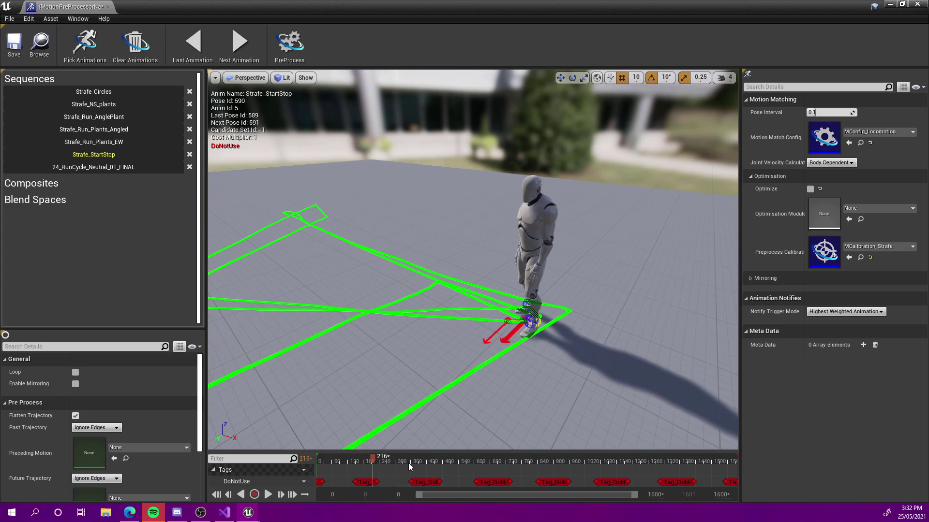
{"action": "left_click_drag", "start_coordinate": [373, 456], "coordinate": [376, 459]}
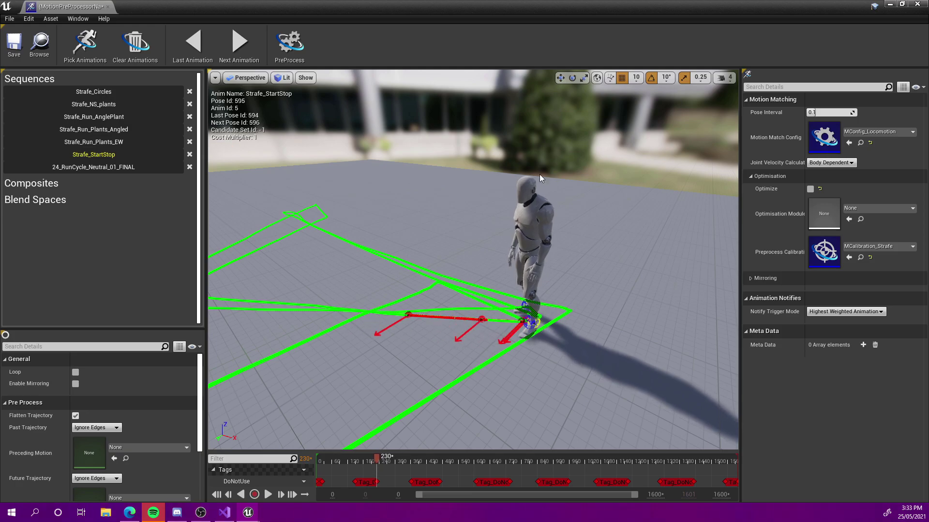
{"action": "left_click_drag", "start_coordinate": [376, 458], "coordinate": [383, 460]}
{"action": "key", "text": "s"}
{"action": "right_click_drag", "start_coordinate": [402, 420], "coordinate": [365, 409]}
{"action": "key", "text": "d"}
{"action": "key", "text": "w"}
{"action": "left_click_drag", "start_coordinate": [381, 458], "coordinate": [576, 464]}
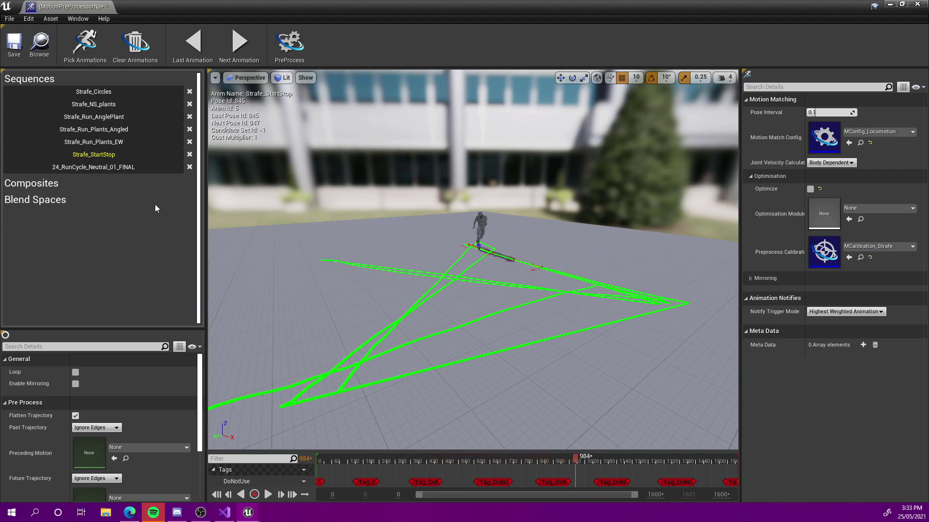
Pre-process the strafe motion data again, save it and close its editor.
{"action": "left_click", "coordinate": [300, 50]}
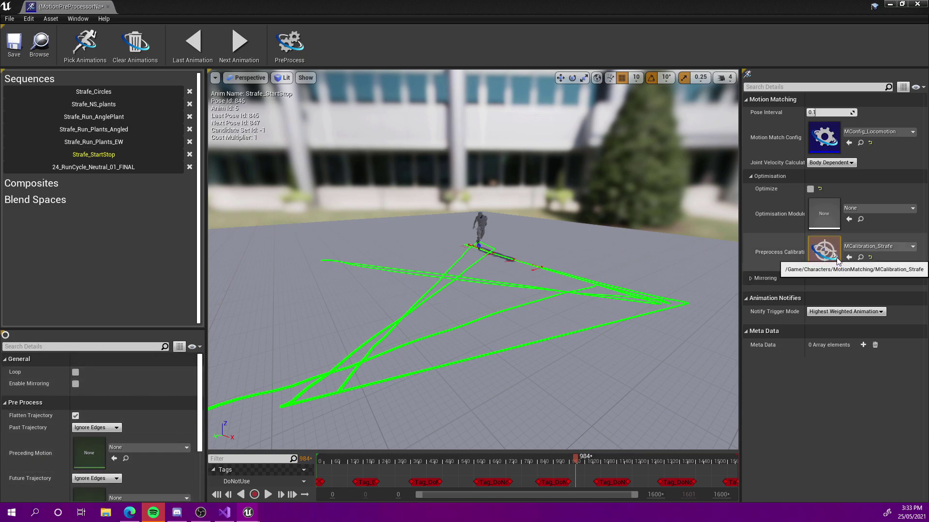
{"action": "left_click", "coordinate": [751, 280]}
{"action": "left_click", "coordinate": [15, 45]}
{"action": "left_click", "coordinate": [107, 7]}
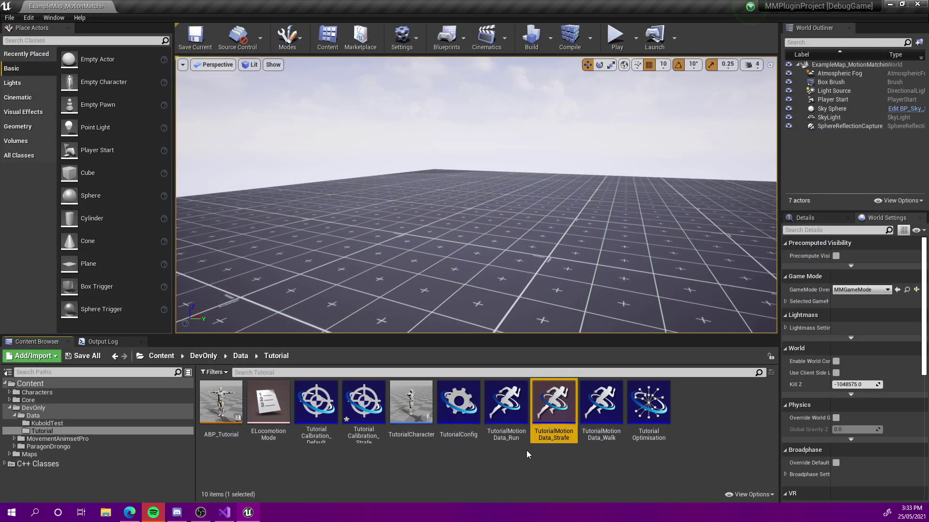
Open the ABP_MotionMatchingExample animation blueprint from the Characters folder and enlarge its graph area.
{"action": "left_click", "coordinate": [37, 392]}
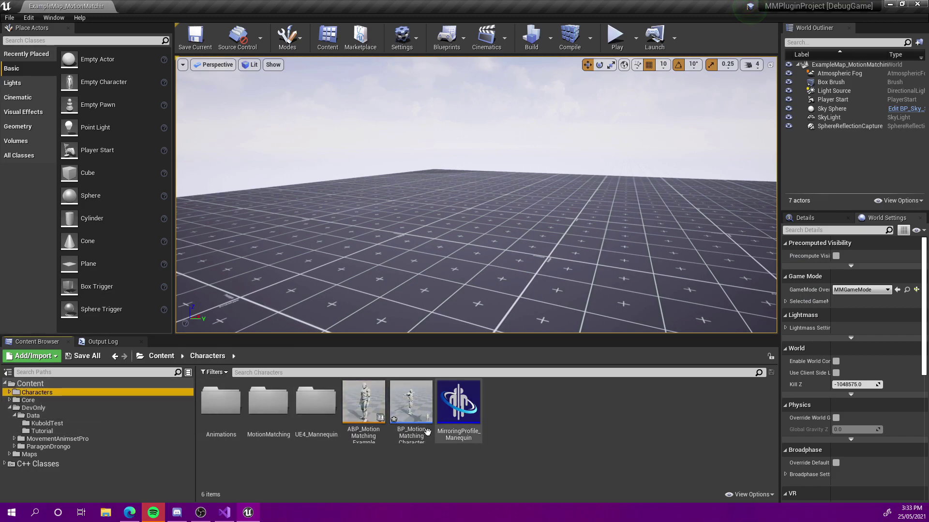
{"action": "double_click", "coordinate": [363, 404]}
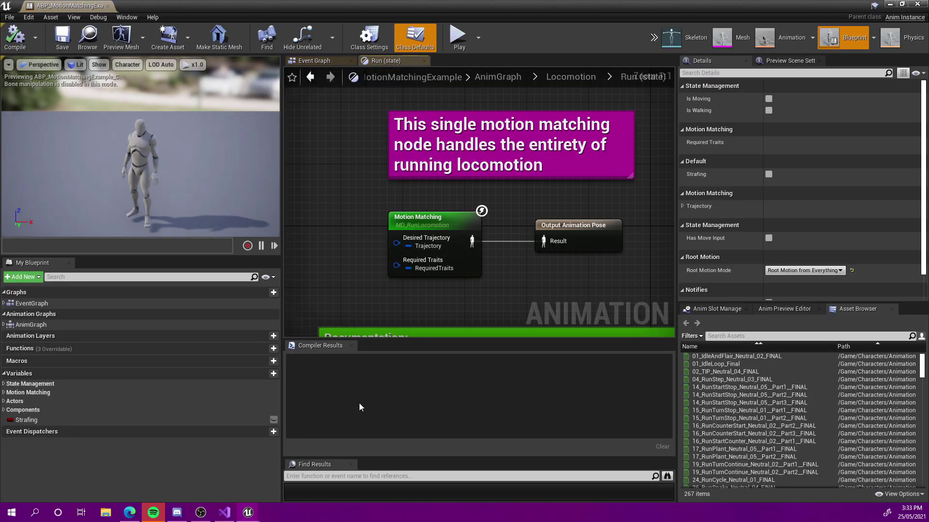
{"action": "right_click_drag", "start_coordinate": [488, 191], "coordinate": [549, 212]}
{"action": "scroll", "coordinate": [550, 213], "scroll_direction": "down", "scroll_amount": 2}
{"action": "left_click_drag", "start_coordinate": [677, 223], "coordinate": [796, 227]}
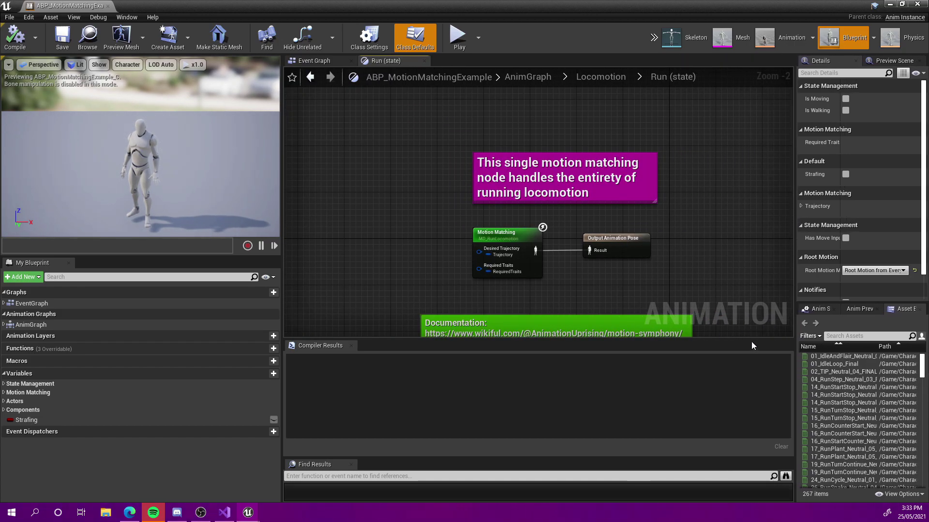
{"action": "left_click_drag", "start_coordinate": [751, 340], "coordinate": [747, 381]}
{"action": "right_click_drag", "start_coordinate": [534, 267], "coordinate": [626, 324]}
{"action": "scroll", "coordinate": [532, 259], "scroll_direction": "up", "scroll_amount": 2}
In the Locomotion state machine's Run state, disconnect the MD_RunLocomotion Motion Matching node from the output pose and move it aside.
{"action": "left_click", "coordinate": [613, 77]}
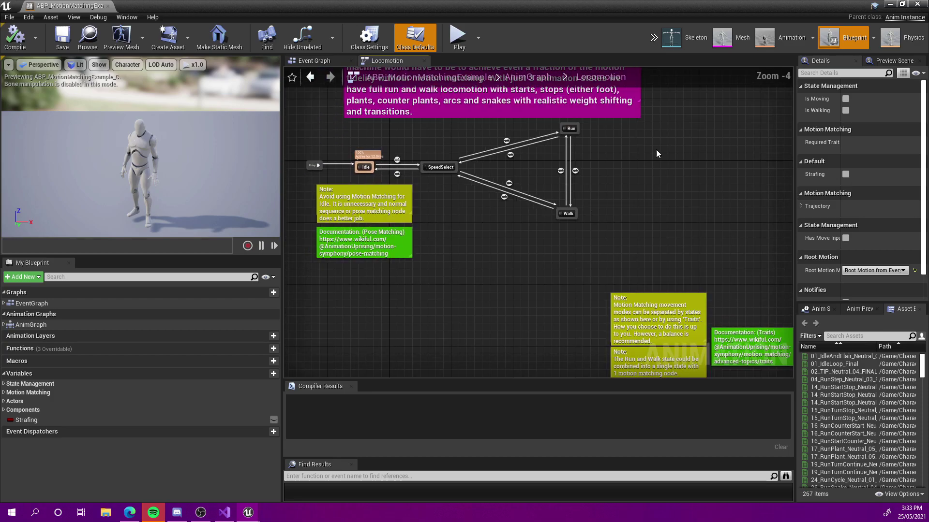
{"action": "right_click_drag", "start_coordinate": [663, 168], "coordinate": [687, 187]}
{"action": "double_click", "coordinate": [602, 154]}
{"action": "right_click_drag", "start_coordinate": [612, 253], "coordinate": [598, 287]}
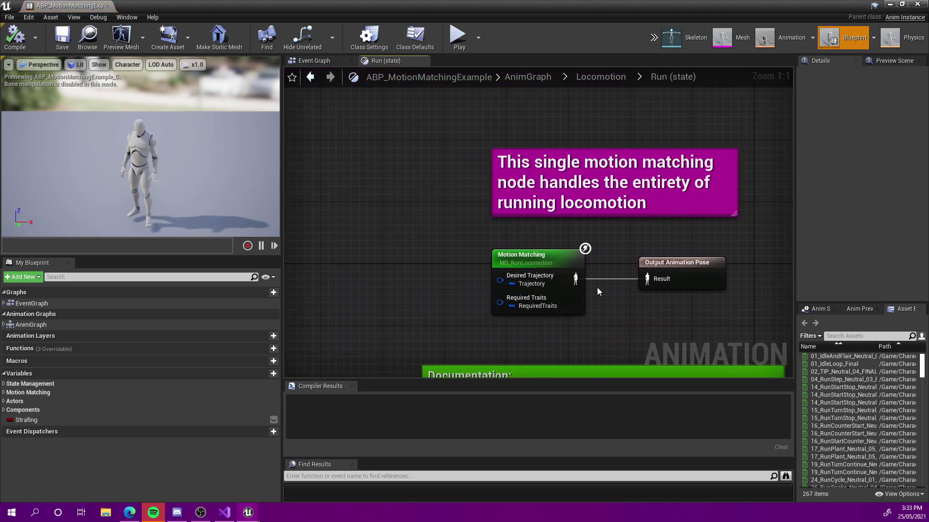
{"action": "left_click", "coordinate": [575, 277], "text": "alt"}
{"action": "left_click_drag", "start_coordinate": [540, 258], "coordinate": [391, 157]}
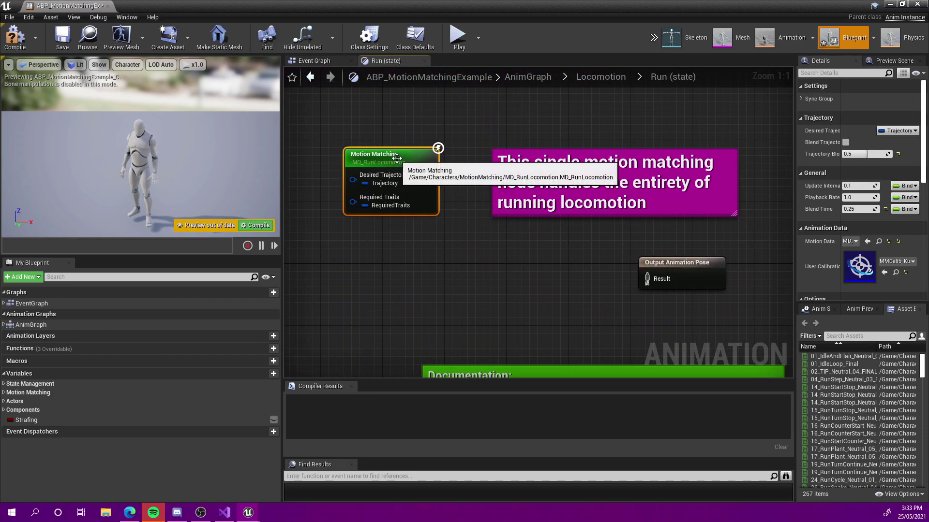
Add a new Motion Matching node, connect it to Output Animation Pose and line the two nodes up.
{"action": "right_click", "coordinate": [464, 285]}
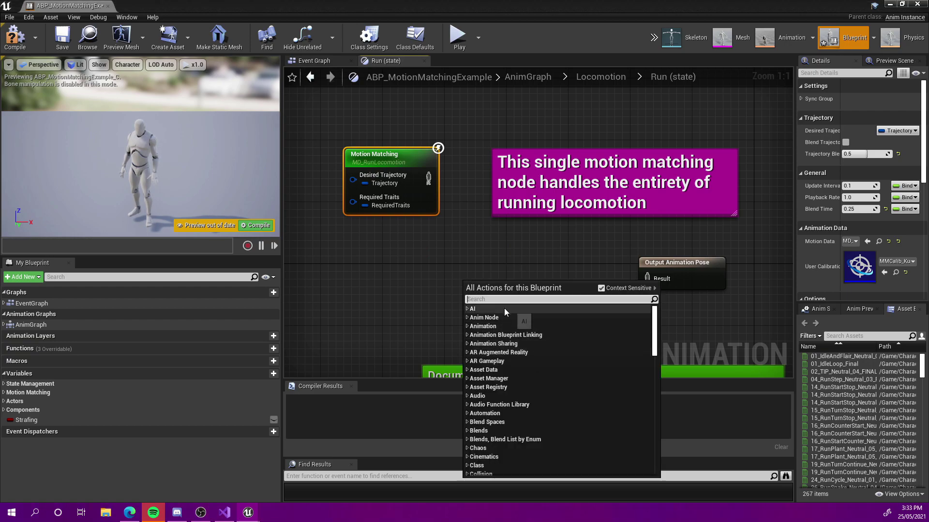
{"action": "type", "text": "Motion Matc"}
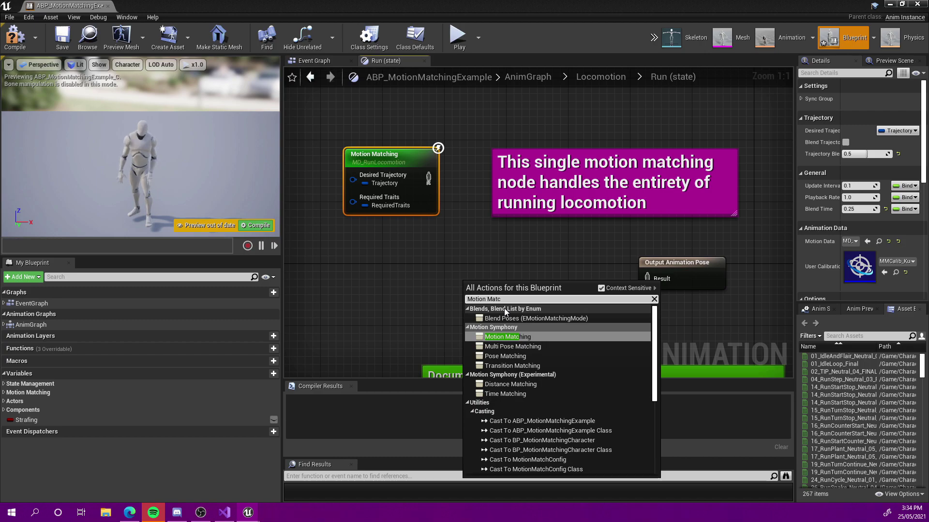
{"action": "left_click", "coordinate": [521, 337]}
{"action": "left_click_drag", "start_coordinate": [526, 290], "coordinate": [648, 280]}
{"action": "right_click_drag", "start_coordinate": [611, 242], "coordinate": [536, 251]}
{"action": "left_click_drag", "start_coordinate": [465, 280], "coordinate": [488, 272]}
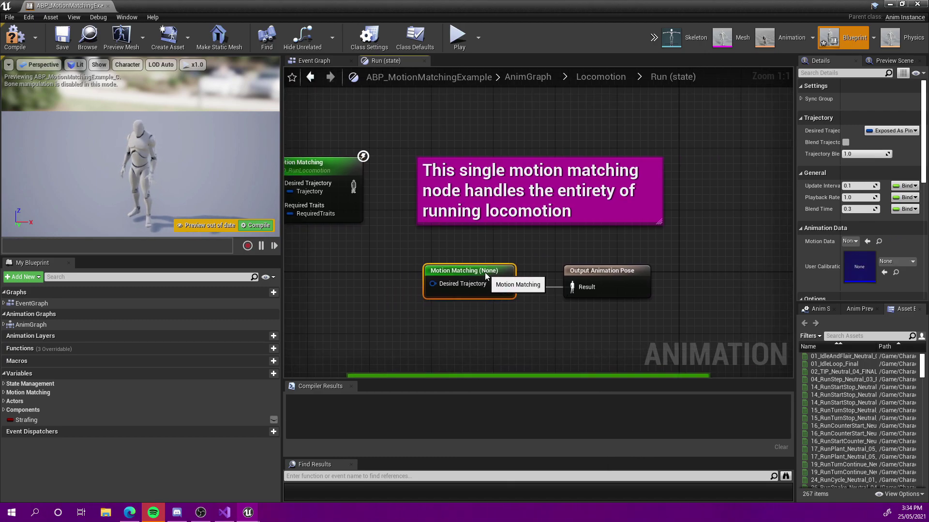
{"action": "left_click", "coordinate": [584, 272], "text": "shift"}
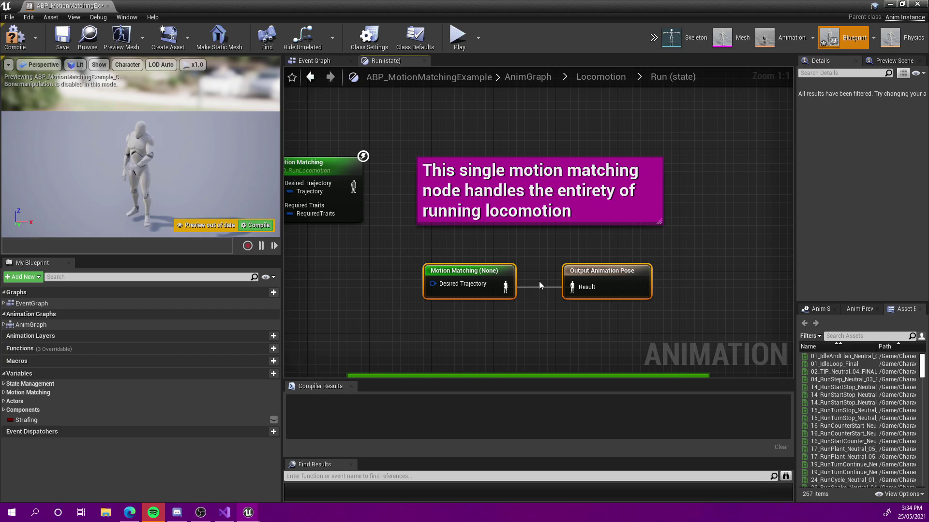
Review the new Motion Matching node's settings and bind its Desired Trajectory to the Trajectory property.
{"action": "left_click", "coordinate": [495, 272]}
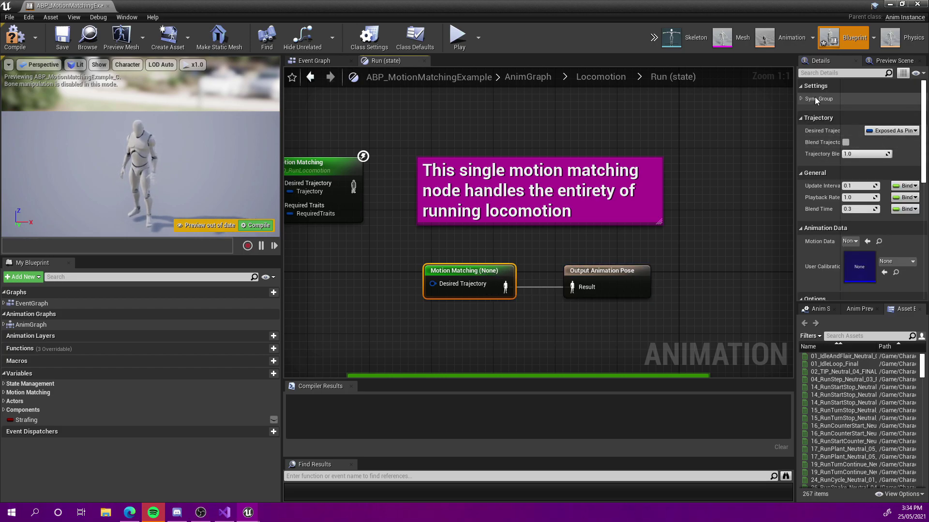
{"action": "scroll", "coordinate": [859, 259], "scroll_direction": "down", "scroll_amount": 7}
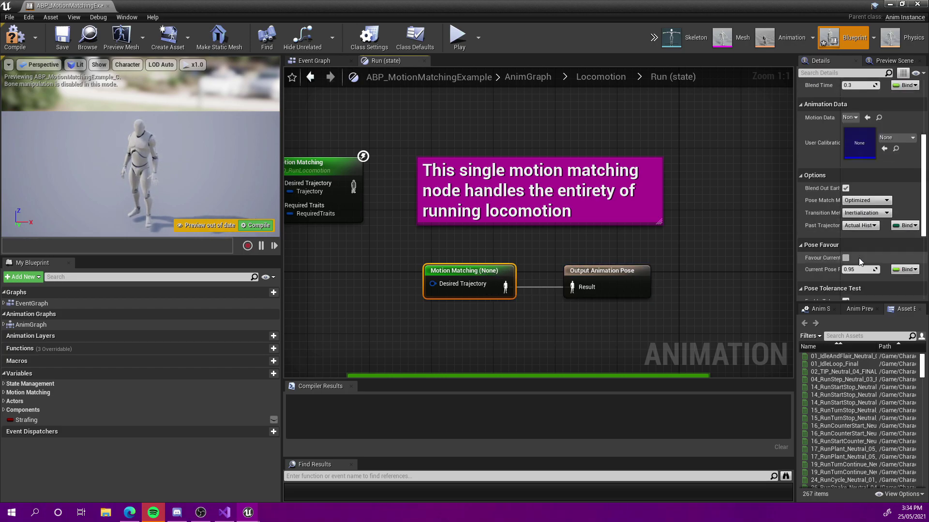
{"action": "scroll", "coordinate": [860, 262], "scroll_direction": "down", "scroll_amount": 3}
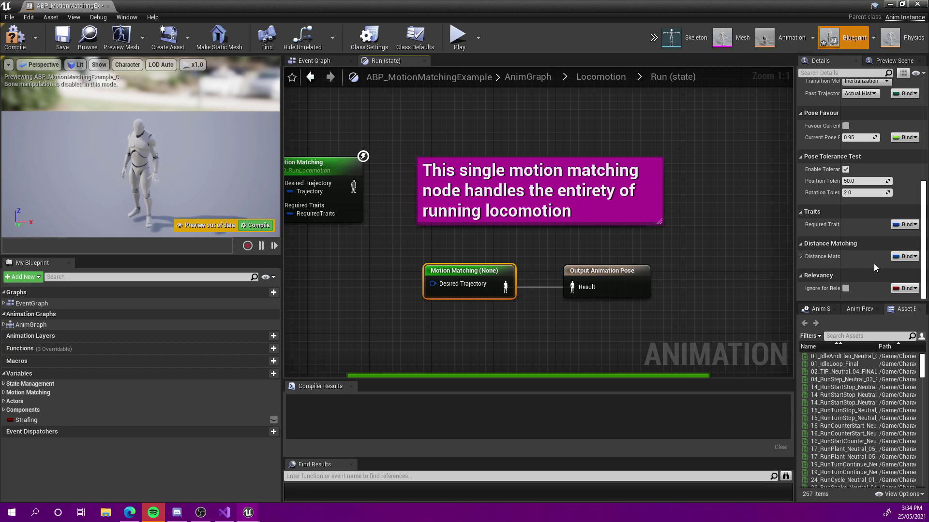
{"action": "scroll", "coordinate": [875, 263], "scroll_direction": "up", "scroll_amount": 10}
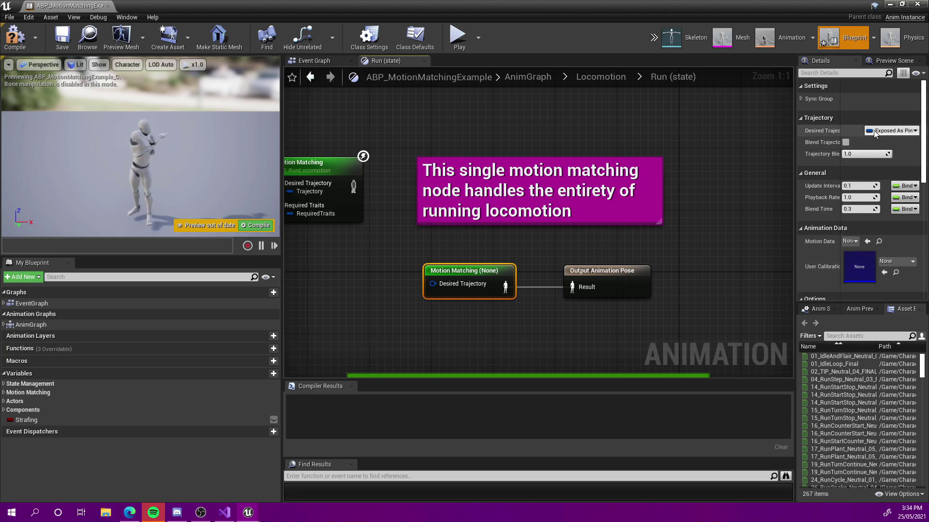
{"action": "left_click", "coordinate": [886, 131]}
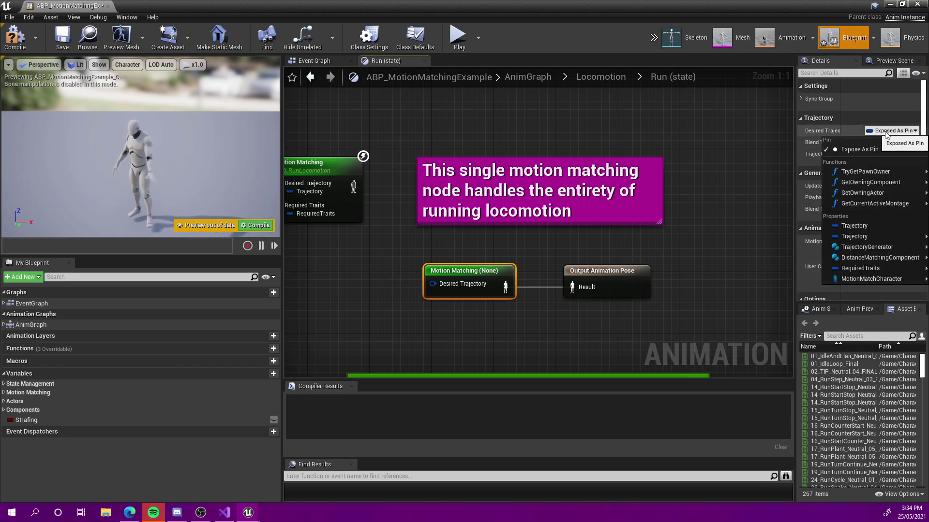
{"action": "left_click", "coordinate": [874, 225]}
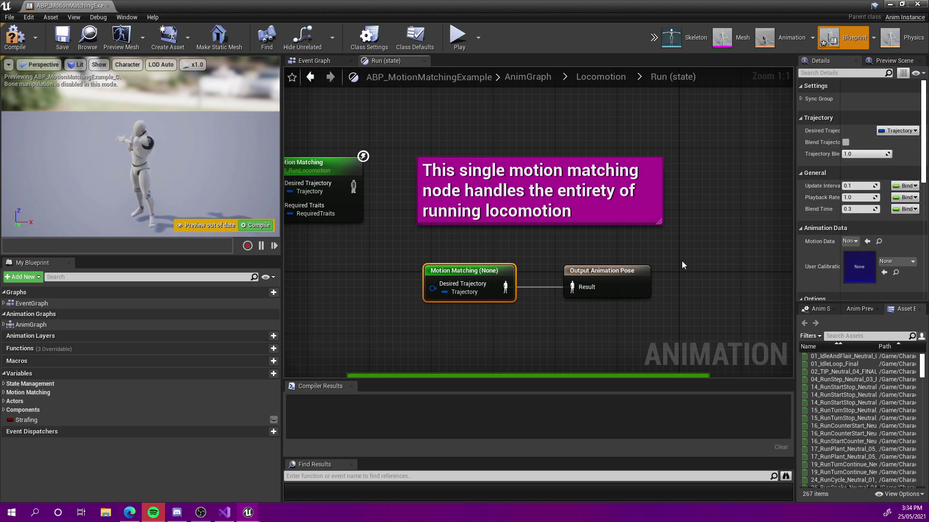
Set the new node's Motion Data to TutorialMotionData_Strafe and its User Calibration to MCalibration_Strafe.
{"action": "left_click", "coordinate": [850, 241]}
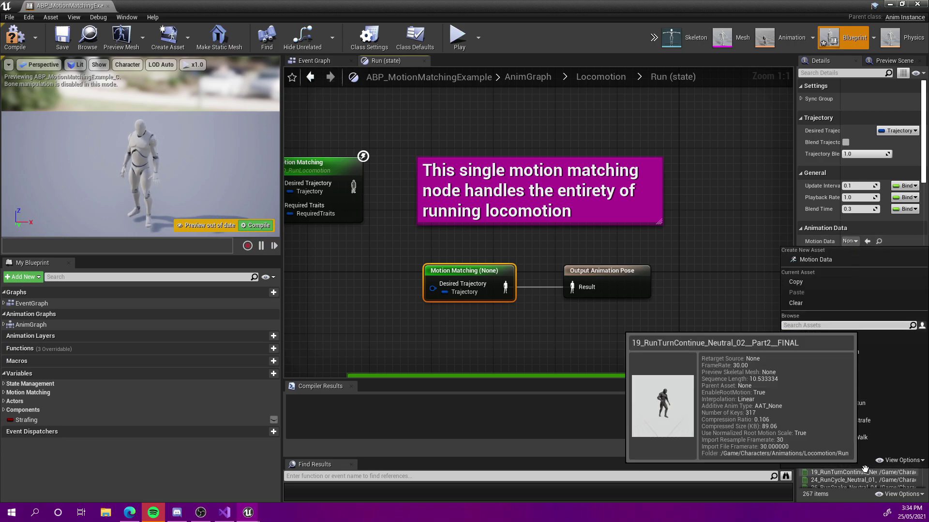
{"action": "left_click", "coordinate": [846, 412]}
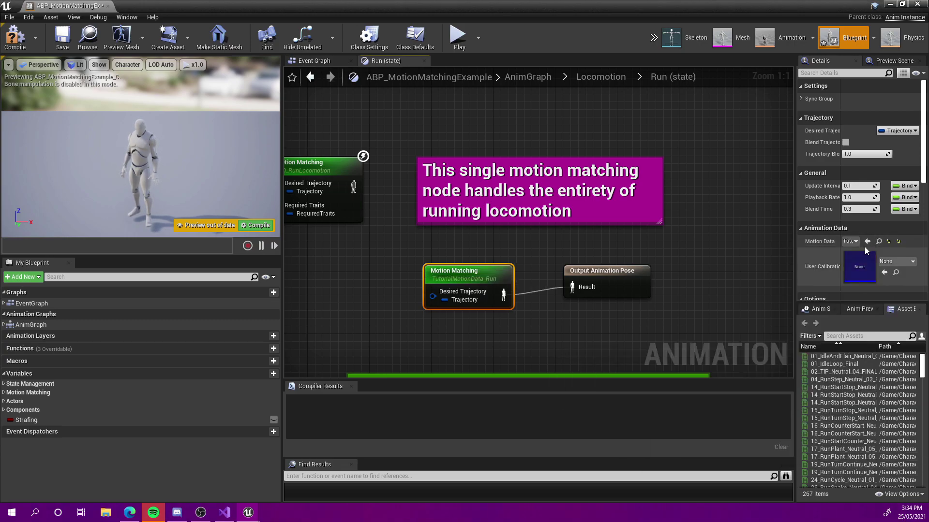
{"action": "left_click", "coordinate": [855, 241]}
{"action": "left_click", "coordinate": [867, 430]}
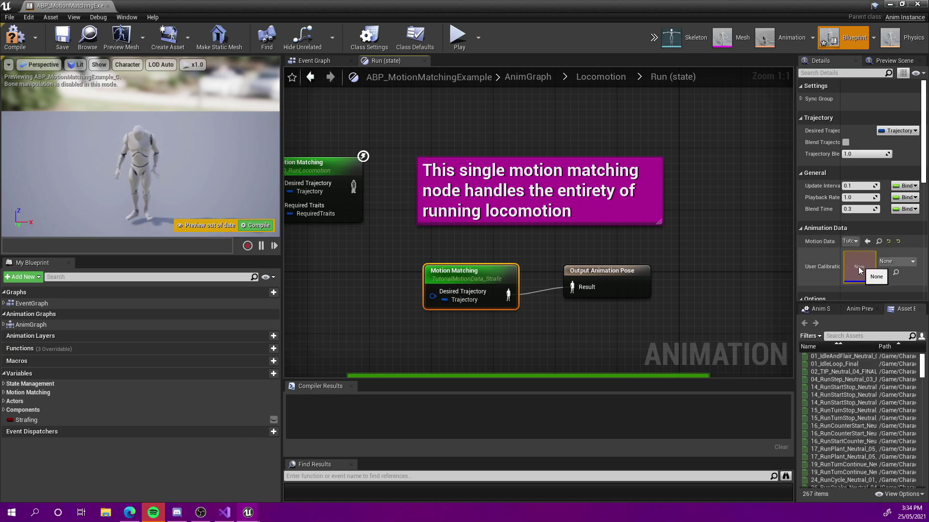
{"action": "left_click", "coordinate": [896, 261]}
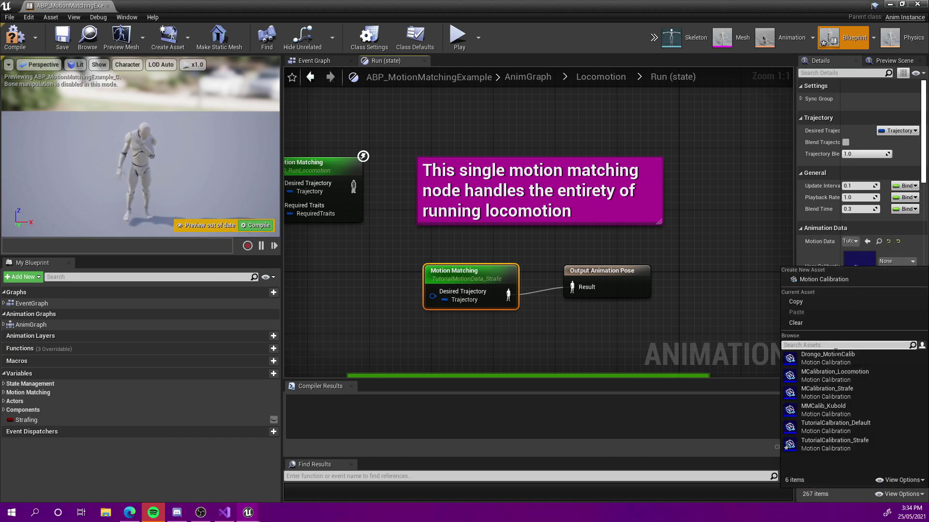
{"action": "left_click", "coordinate": [842, 393]}
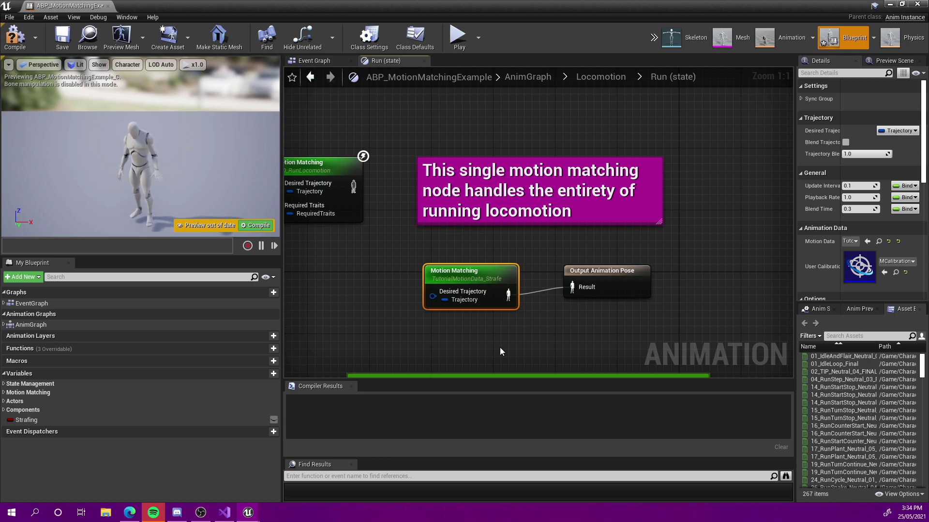
Compile the ABP_MotionMatchingExample animation blueprint and close its editor.
{"action": "left_click", "coordinate": [257, 225]}
{"action": "left_click", "coordinate": [458, 246]}
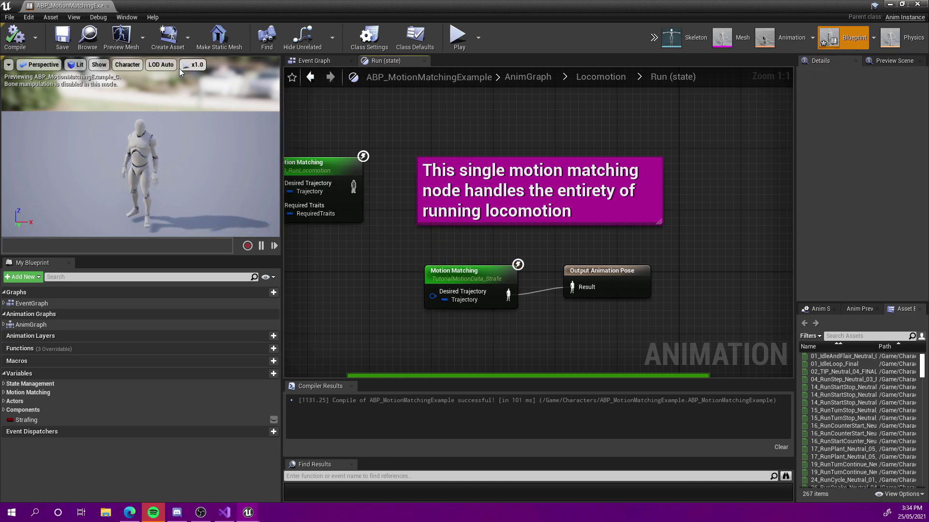
{"action": "left_click", "coordinate": [109, 6]}
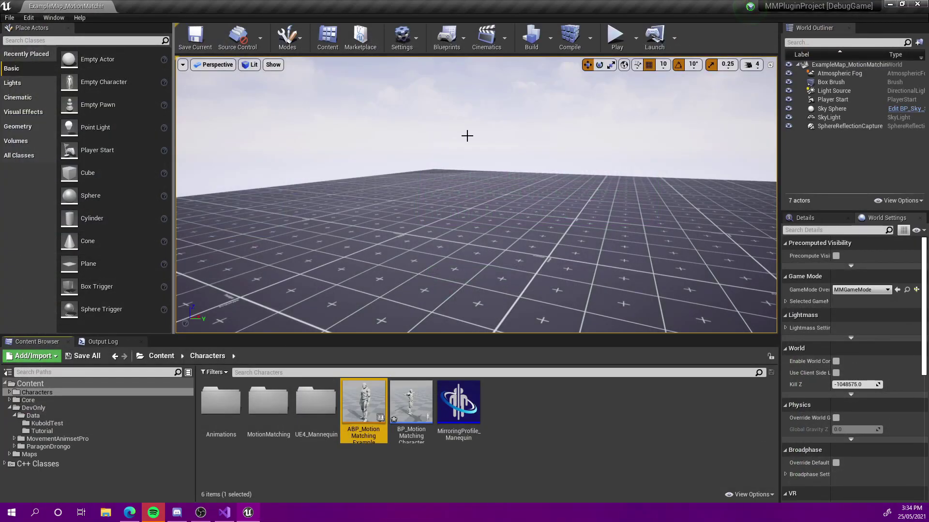
Play the level and run the character sideways, backward and forward to check the strafe motion matching, ending the session when done.
{"action": "left_click", "coordinate": [617, 36]}
{"action": "key", "text": "a"}
{"action": "key", "text": "d"}
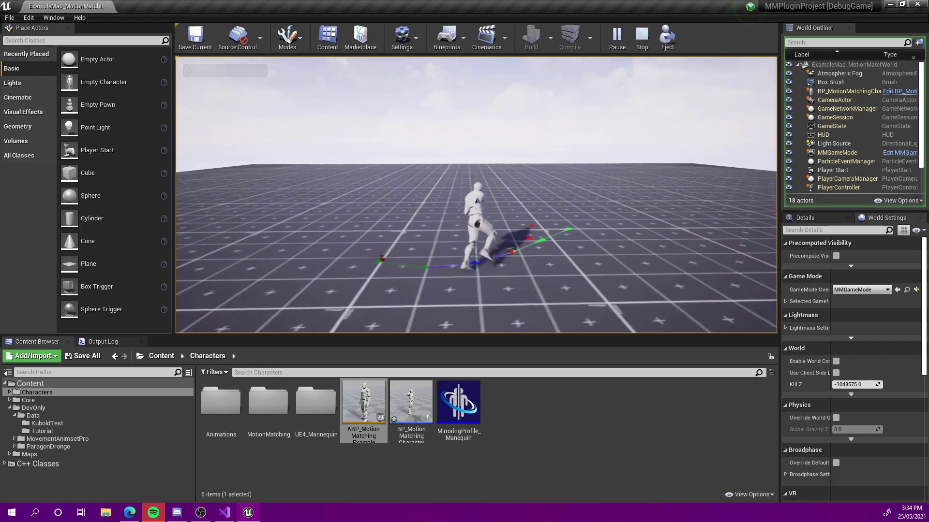
{"action": "key", "text": "s"}
{"action": "key", "text": "a"}
{"action": "key", "text": "s"}
{"action": "key", "text": "d"}
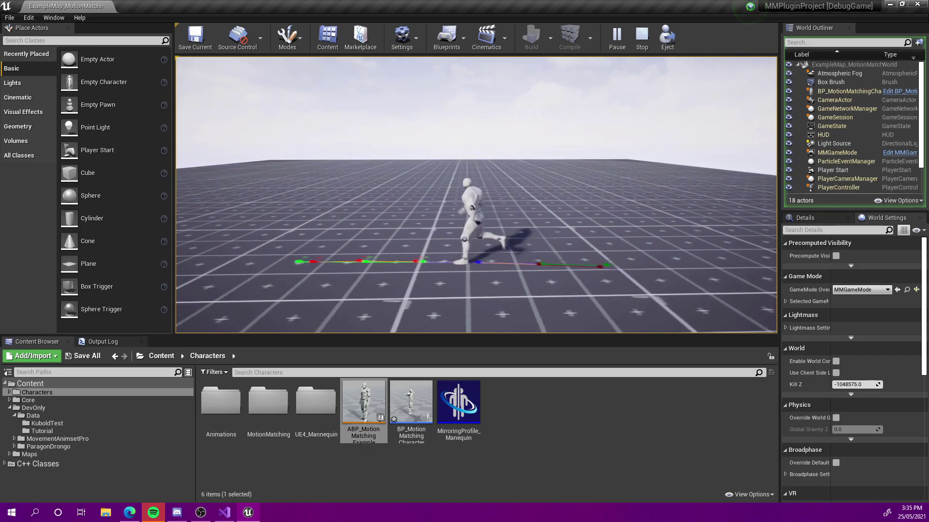
{"action": "key", "text": "d"}
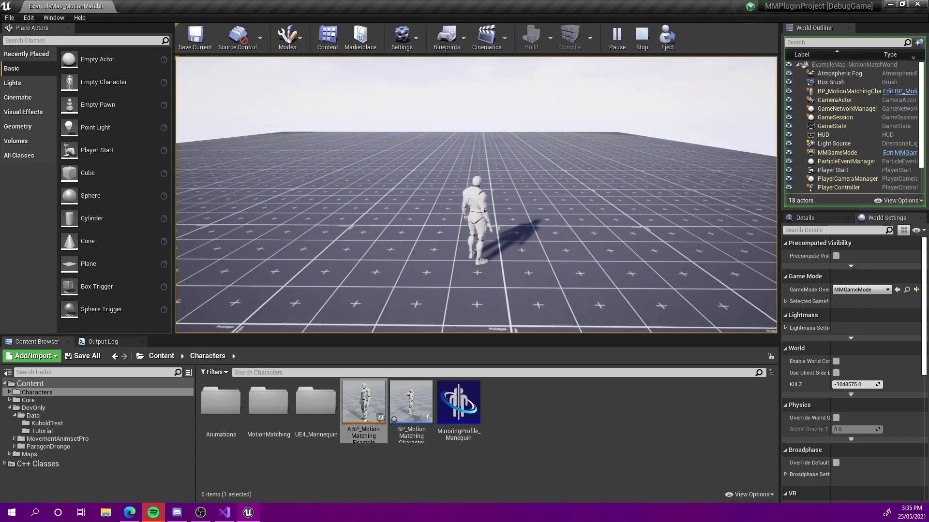
{"action": "key", "text": "a"}
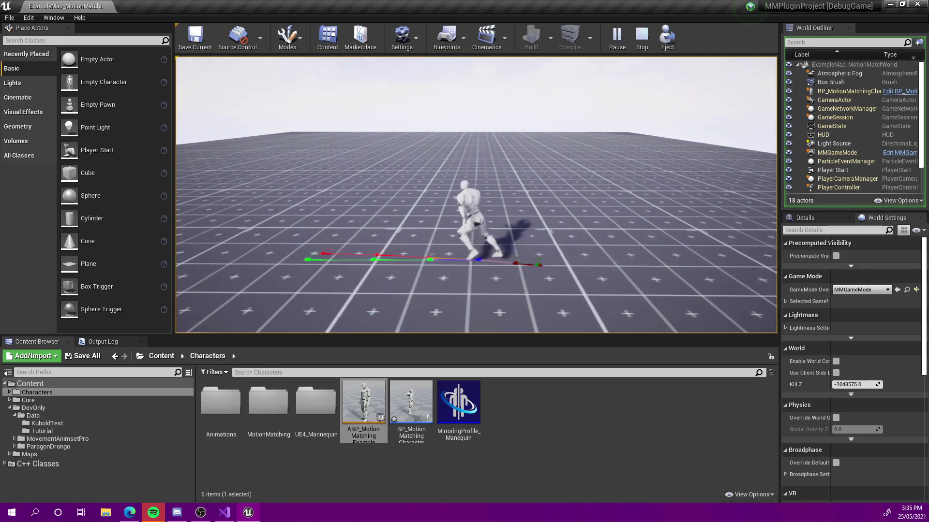
{"action": "key", "text": "w"}
{"action": "key", "text": "Escape"}
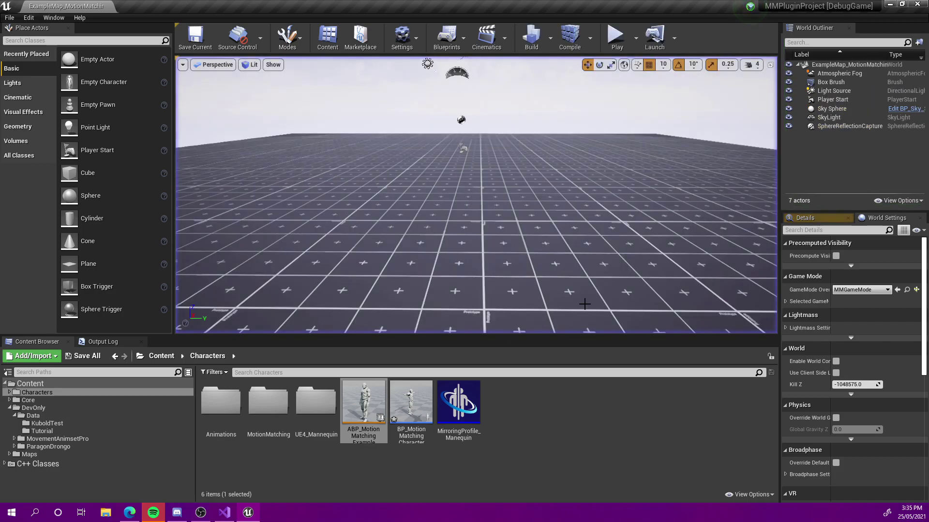
Open BP_MotionMatchingCharacter and set the TrajectoryErrorWarping component's Warp Rate to 180.
{"action": "left_click", "coordinate": [574, 431]}
{"action": "double_click", "coordinate": [419, 412]}
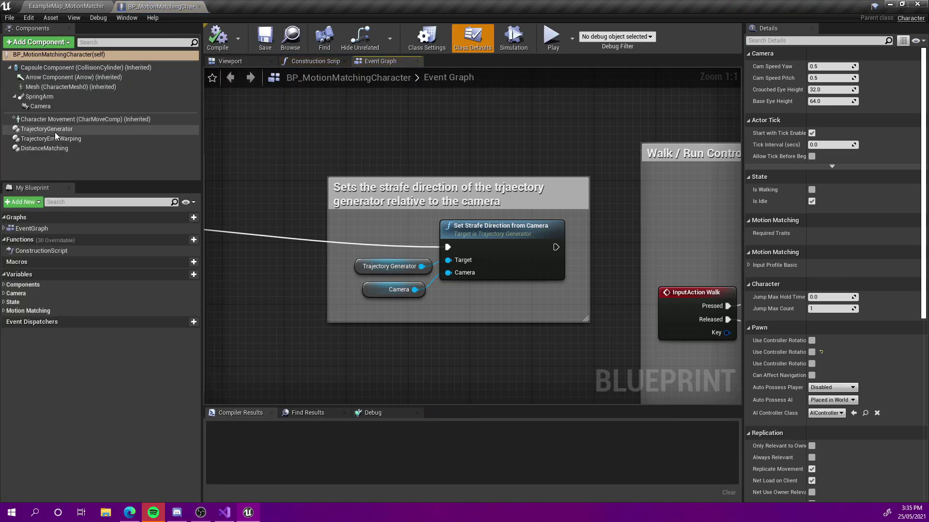
{"action": "left_click", "coordinate": [61, 139]}
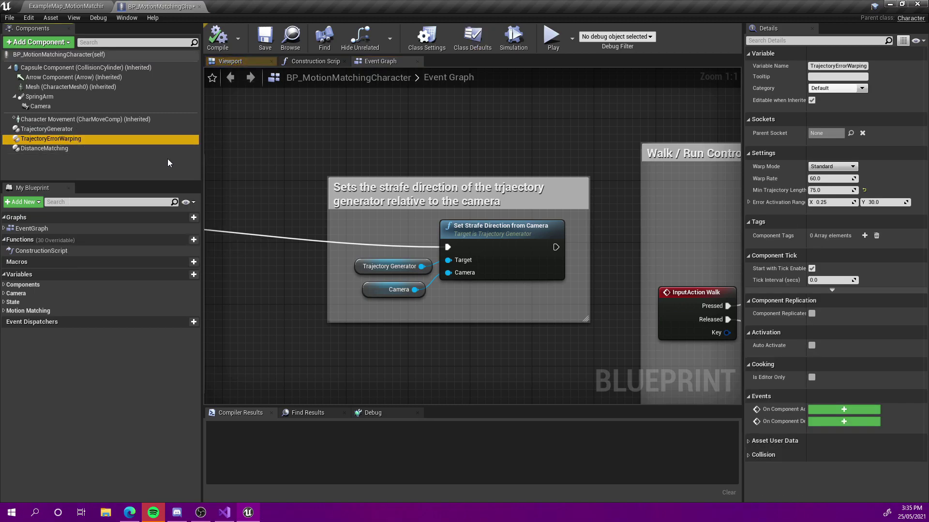
{"action": "right_click_drag", "start_coordinate": [493, 140], "coordinate": [417, 197]}
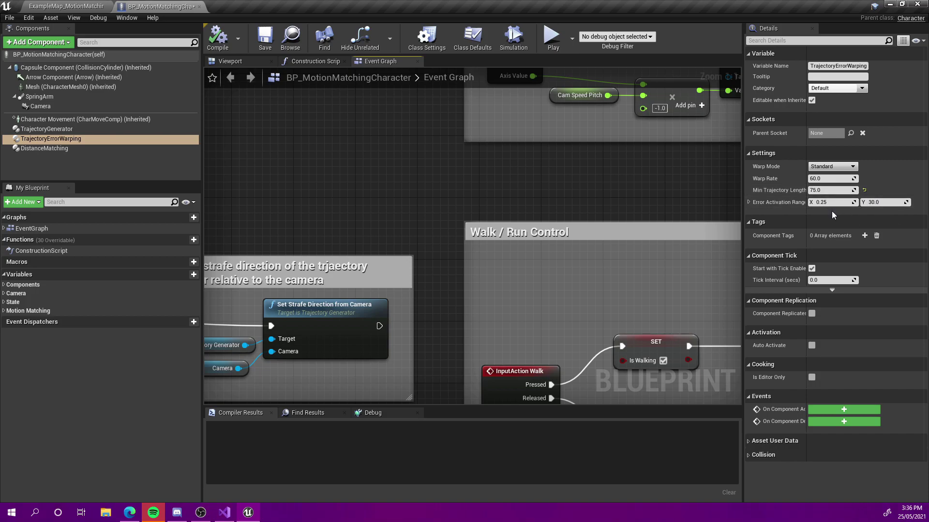
{"action": "left_click", "coordinate": [830, 179]}
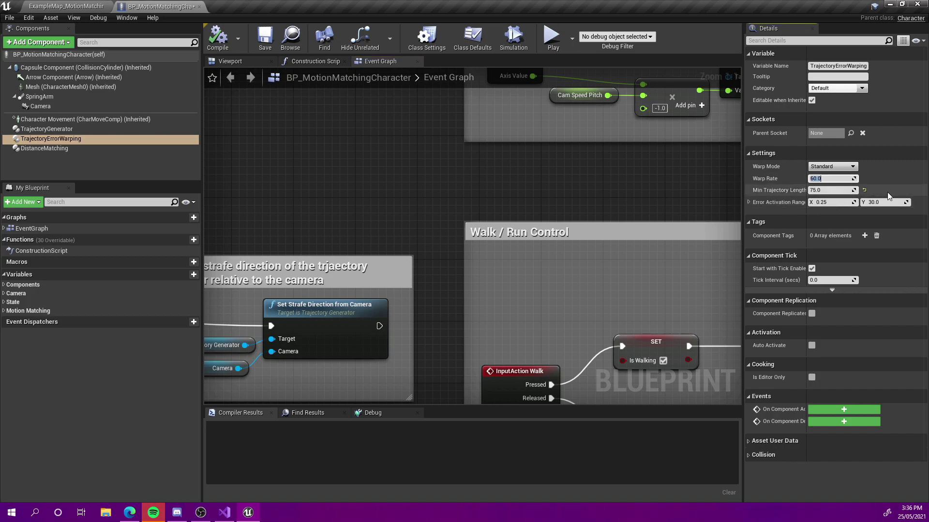
{"action": "type", "text": "180"}
{"action": "key", "text": "Return"}
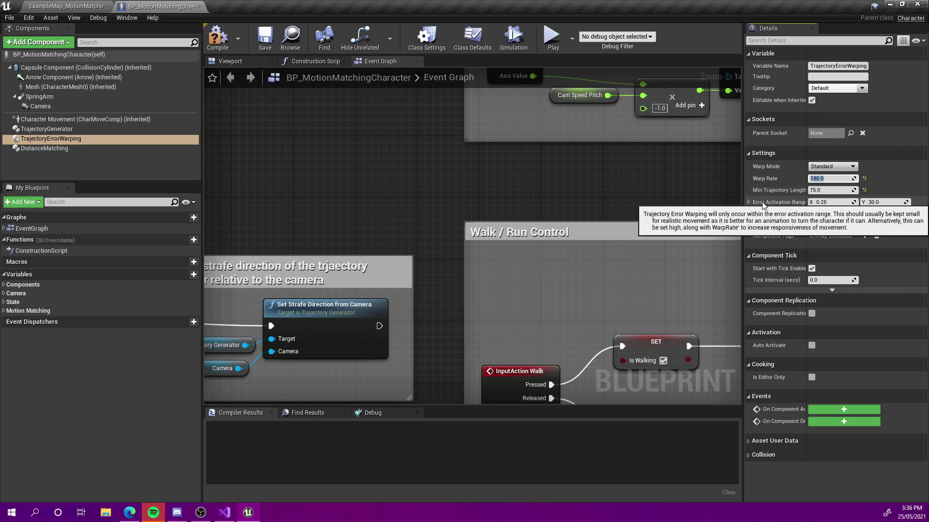
Set TrajectoryErrorWarping's Error Activation Range to X 1 and Y 180, and compile and save the blueprint.
{"action": "left_click", "coordinate": [883, 202]}
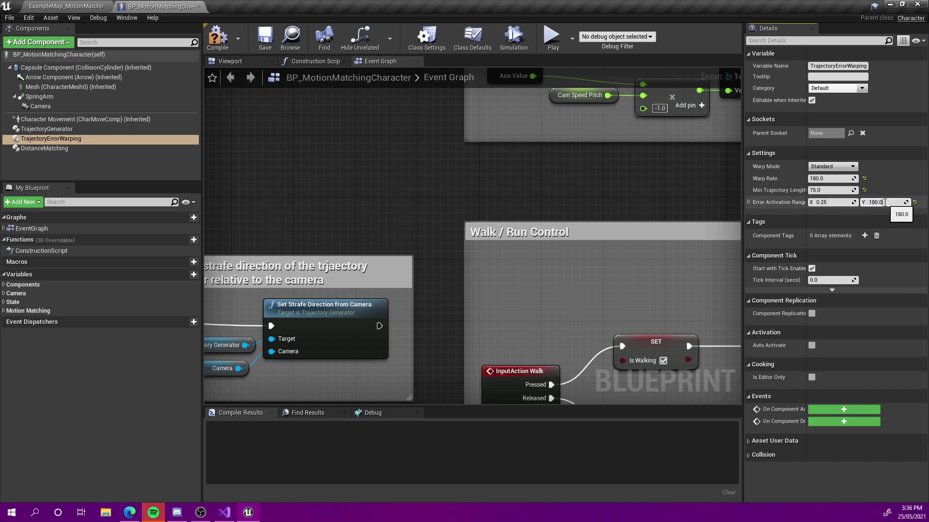
{"action": "left_click_drag", "start_coordinate": [885, 202], "coordinate": [861, 203]}
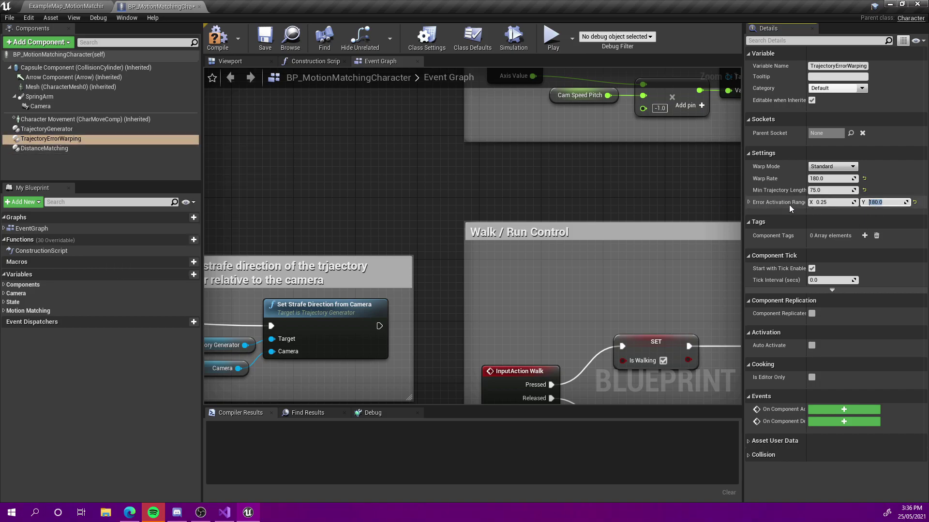
{"action": "left_click", "coordinate": [835, 202]}
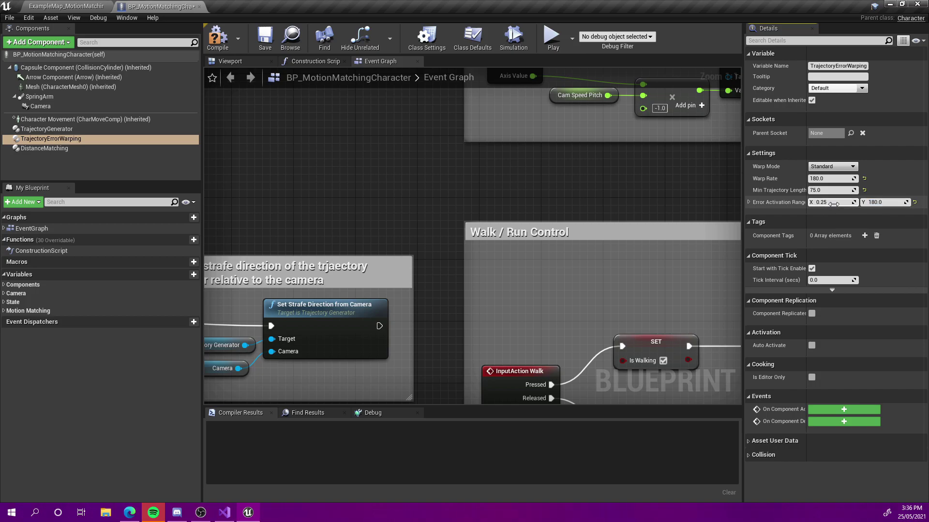
{"action": "type", "text": "1"}
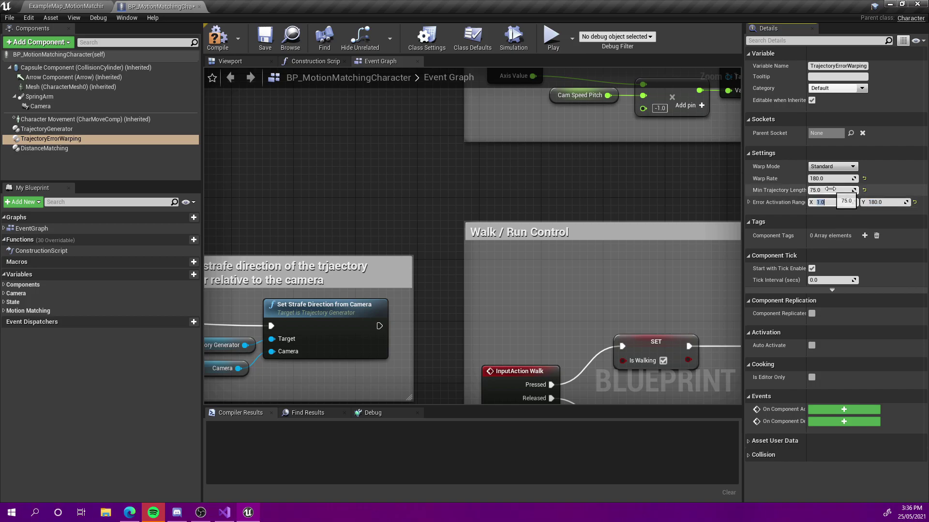
{"action": "left_click", "coordinate": [830, 188]}
{"action": "left_click", "coordinate": [220, 40]}
{"action": "left_click", "coordinate": [265, 39]}
Play-test ExampleMap_MotionMatching by running the character sideways with the higher warp rate and wider activation range, and end the session.
{"action": "left_click", "coordinate": [84, 9]}
{"action": "left_click", "coordinate": [615, 36]}
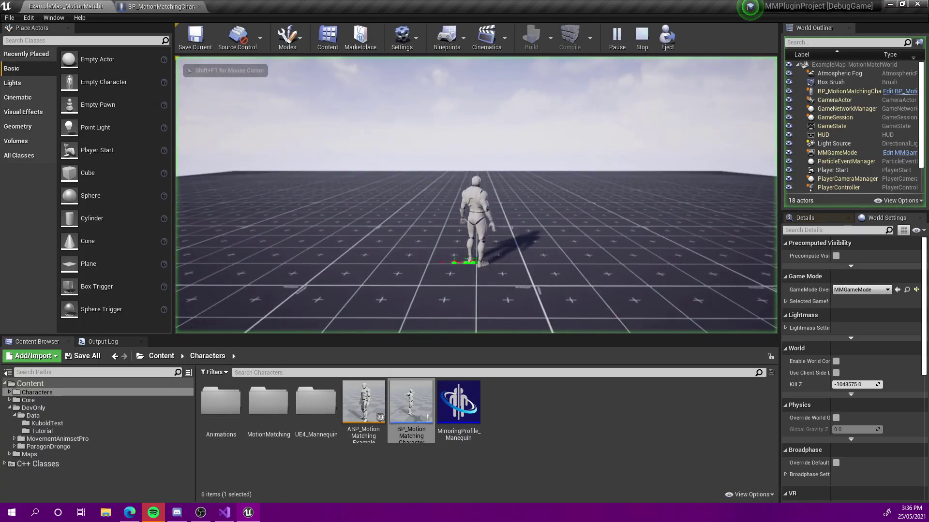
{"action": "key", "text": "d"}
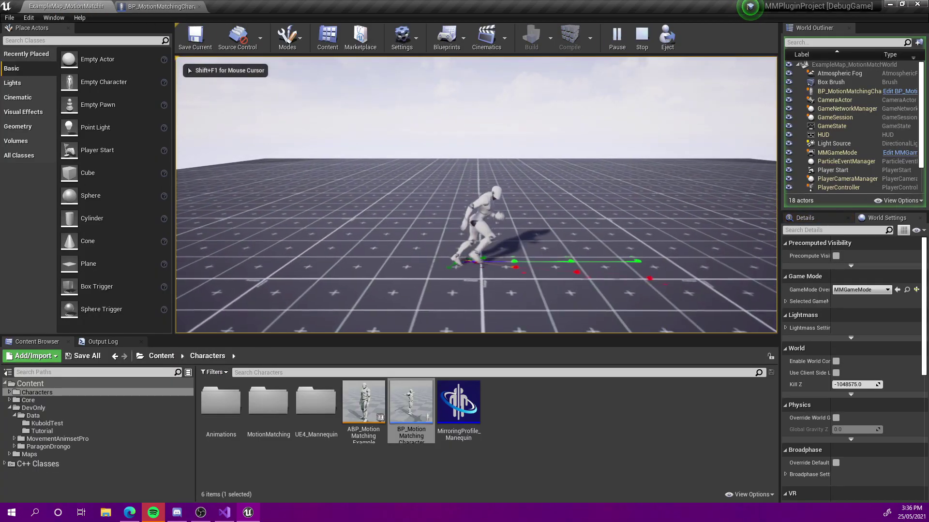
{"action": "key", "text": "Escape"}
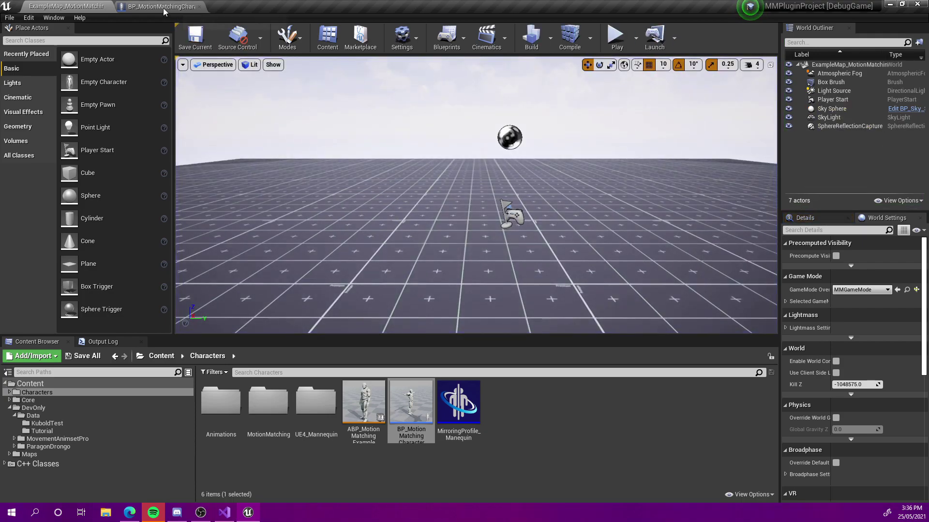
Change the TrajectoryErrorWarping component's Warp Mode to Strafe and compile the character blueprint.
{"action": "left_click", "coordinate": [161, 7]}
{"action": "left_click", "coordinate": [51, 138]}
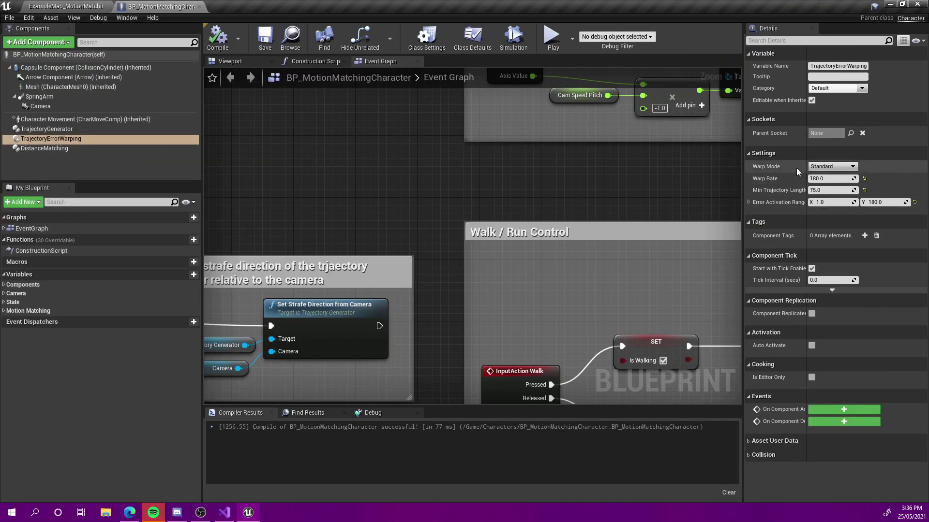
{"action": "left_click", "coordinate": [828, 167]}
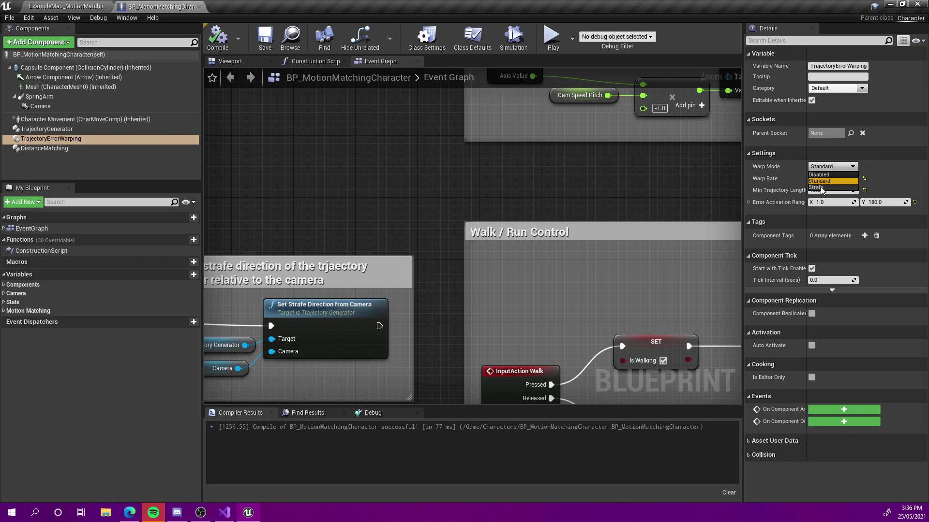
{"action": "left_click", "coordinate": [821, 187]}
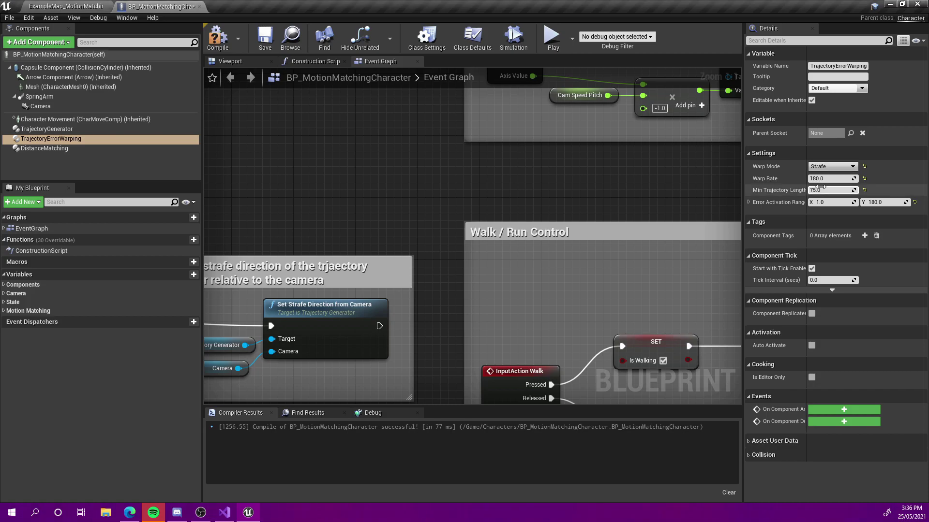
{"action": "left_click", "coordinate": [218, 36]}
Look over the TrajectoryErrorWarping settings and the character blueprint's event graph to review how trajectory error warping is set up.
{"action": "right_click_drag", "start_coordinate": [551, 218], "coordinate": [576, 274]}
{"action": "scroll", "coordinate": [517, 264], "scroll_direction": "down", "scroll_amount": 3}
{"action": "right_click", "coordinate": [326, 216]}
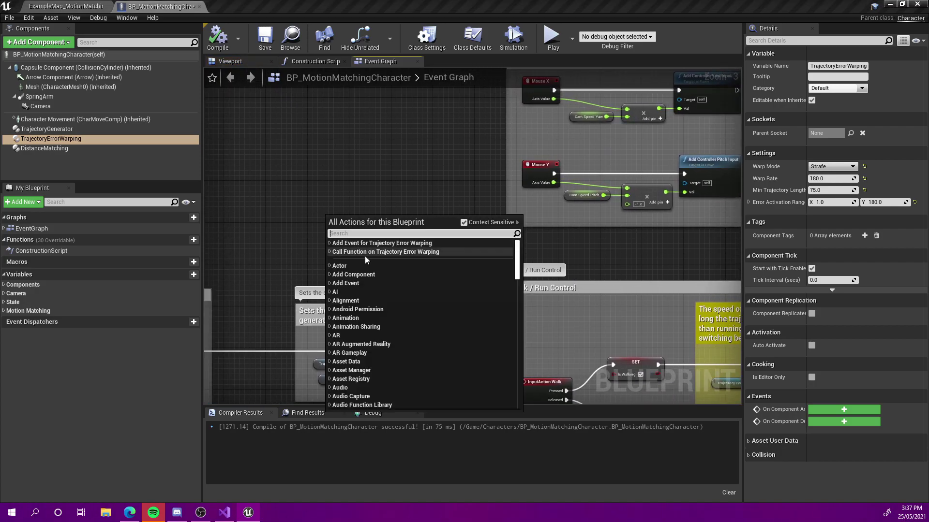
{"action": "left_click", "coordinate": [371, 188]}
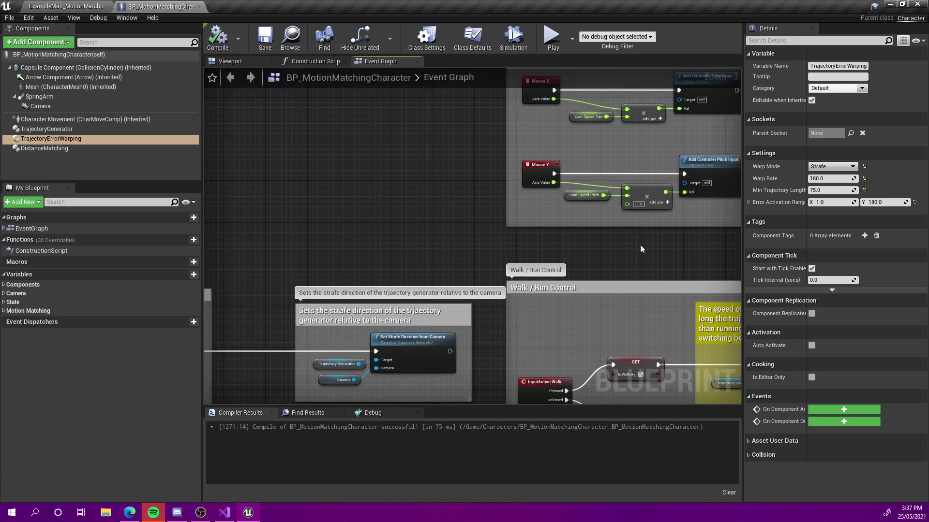
{"action": "left_click", "coordinate": [68, 130]}
{"action": "left_click", "coordinate": [74, 139]}
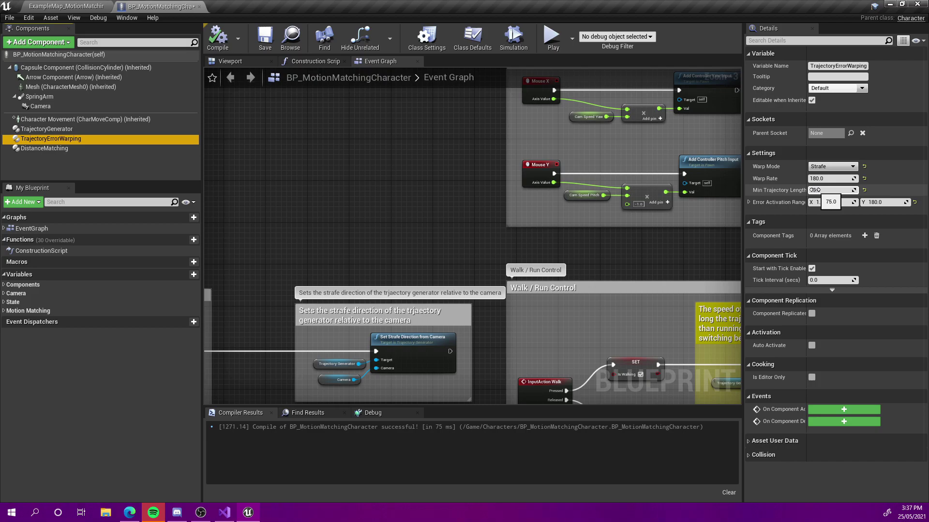
{"action": "scroll", "coordinate": [516, 201], "scroll_direction": "down", "scroll_amount": 7}
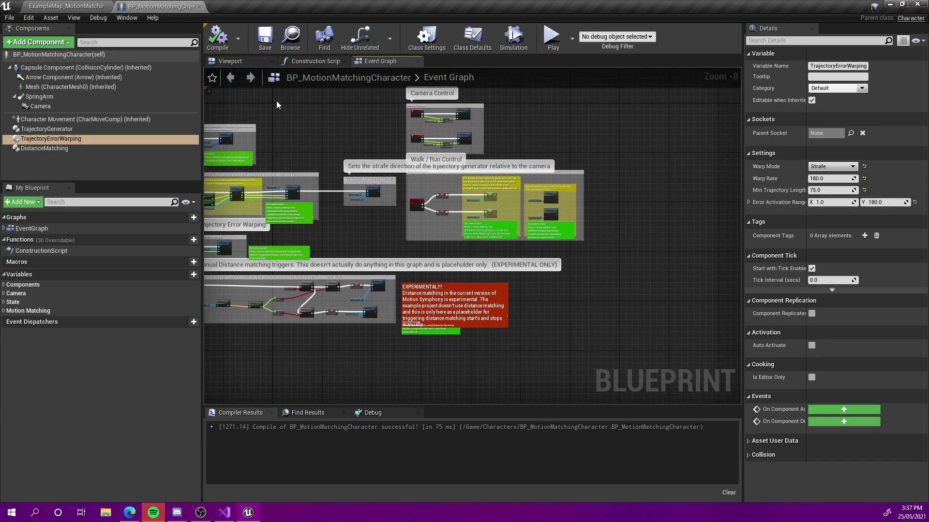
{"action": "right_click_drag", "start_coordinate": [287, 112], "coordinate": [465, 165]}
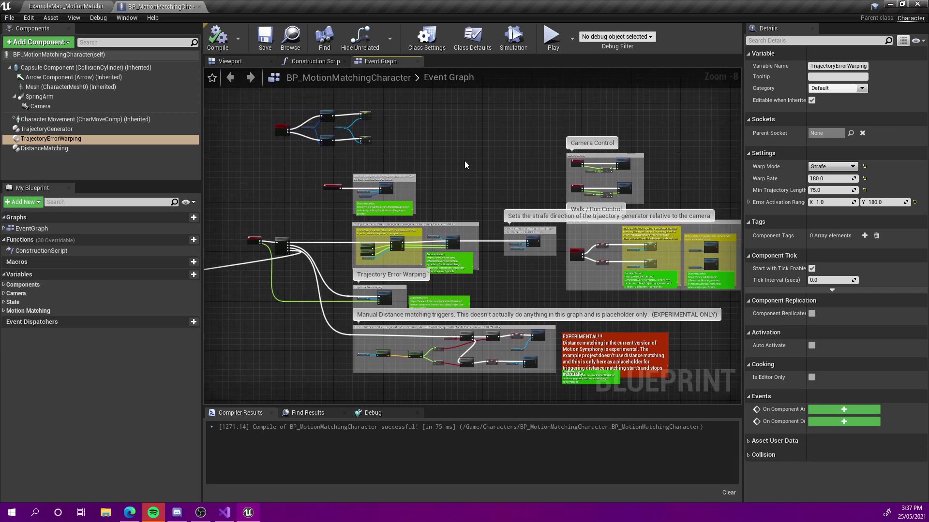
{"action": "left_click", "coordinate": [285, 61]}
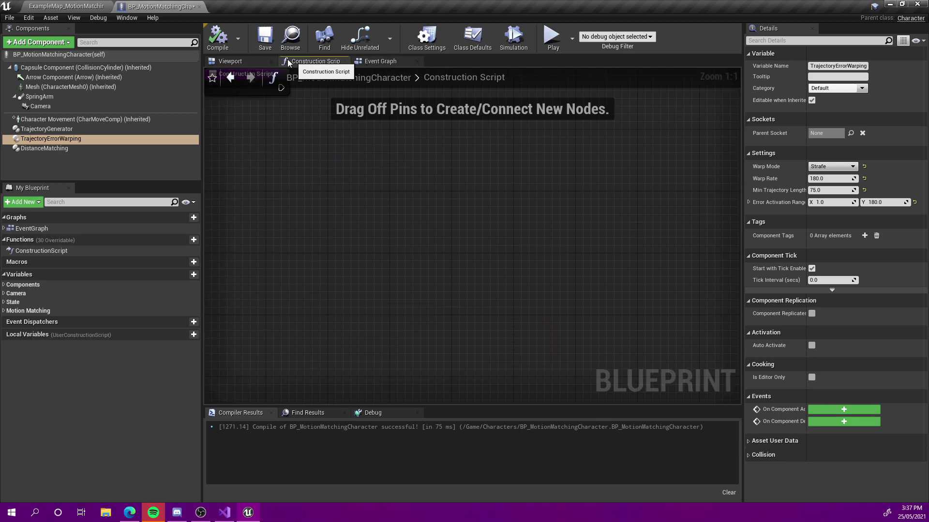
{"action": "left_click", "coordinate": [227, 61]}
{"action": "left_click", "coordinate": [373, 61]}
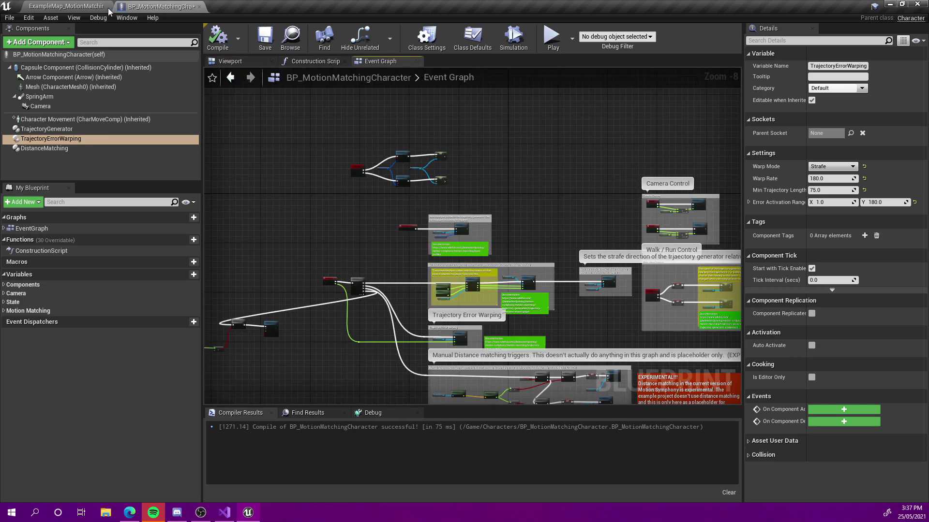
Play the level and run the character to both sides to check strafing with the Strafe warp mode, and end the session.
{"action": "left_click", "coordinate": [98, 10]}
{"action": "left_click", "coordinate": [617, 35]}
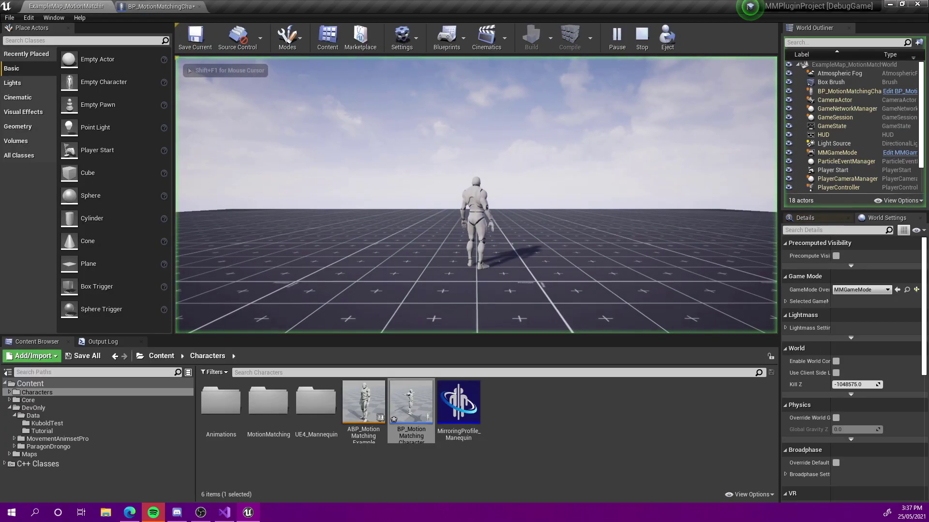
{"action": "key", "text": "a"}
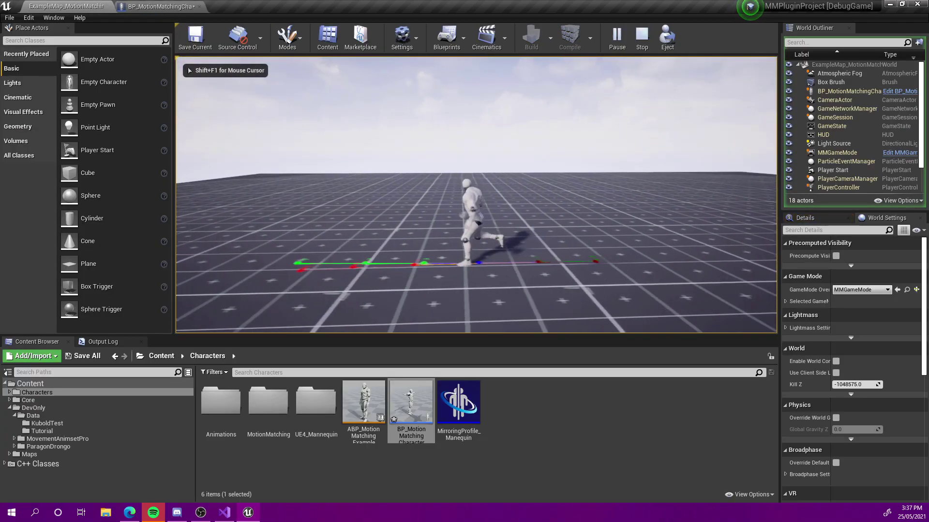
{"action": "key", "text": "d"}
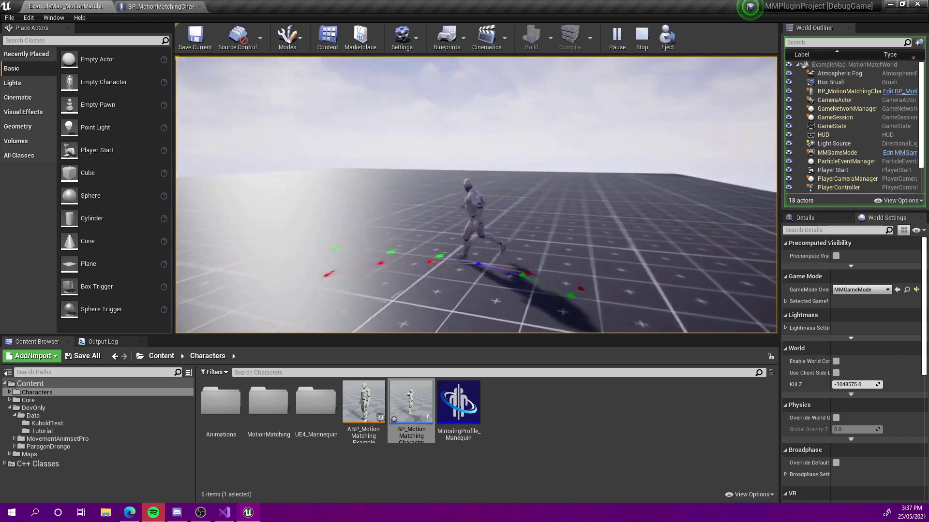
{"action": "key", "text": "Escape"}
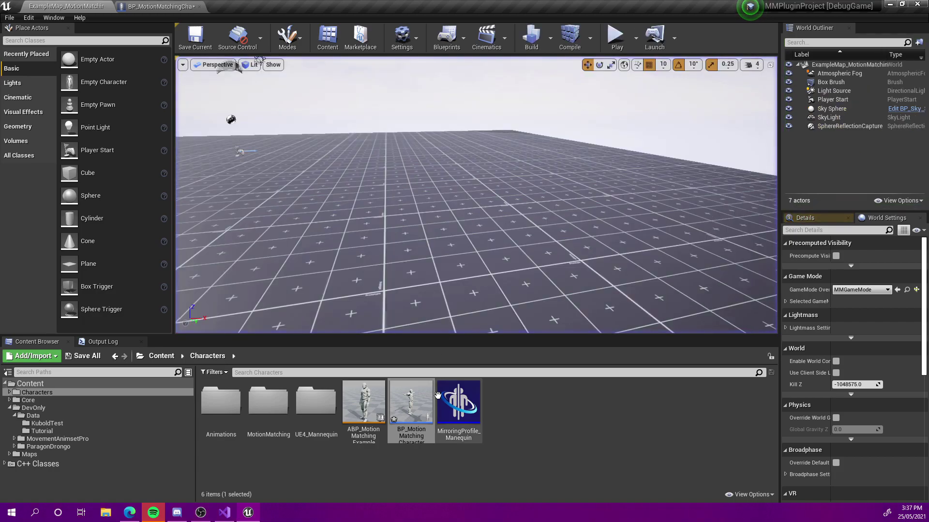
Open the TutorialCalibration_Strafe asset and set Trajectory Facing Default Weight to 1.0 and Weight Angular Momentum to 0.0.
{"action": "left_click", "coordinate": [533, 417]}
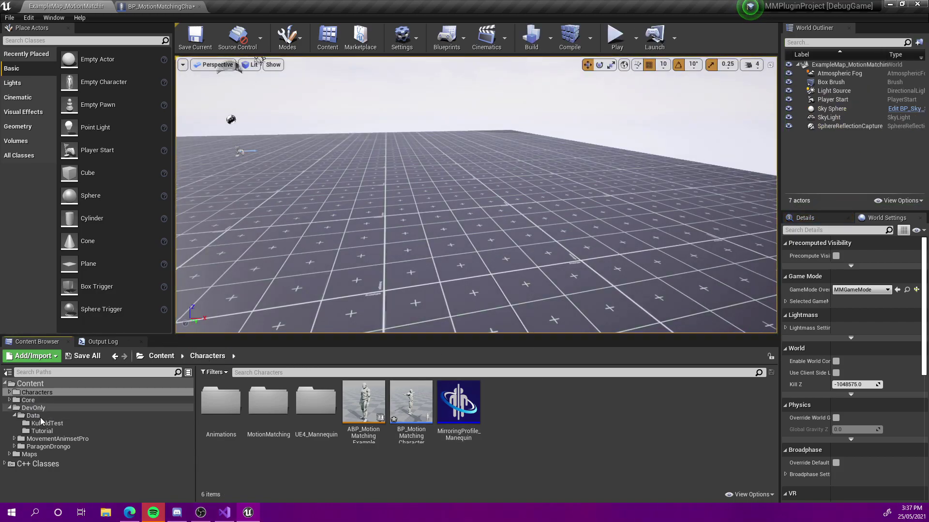
{"action": "left_click", "coordinate": [42, 431]}
{"action": "double_click", "coordinate": [363, 401]}
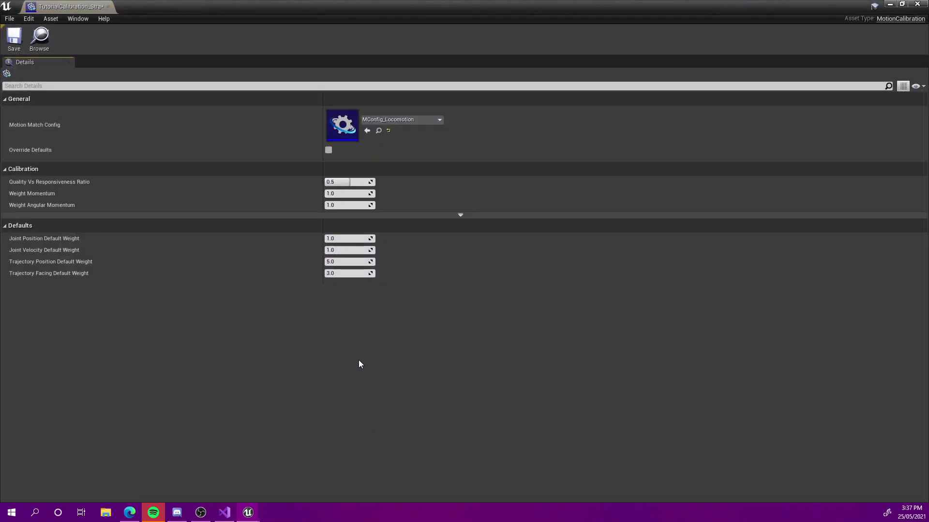
{"action": "left_click", "coordinate": [335, 274]}
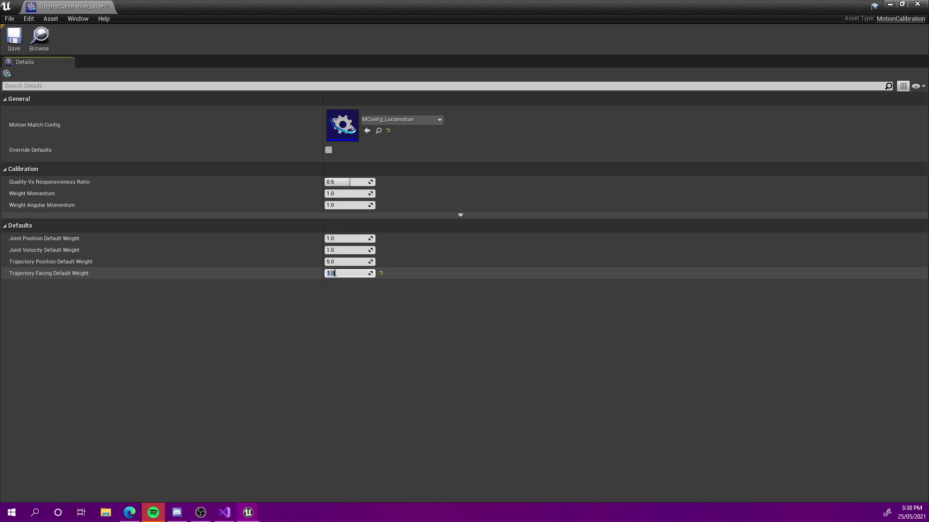
{"action": "left_click", "coordinate": [344, 206]}
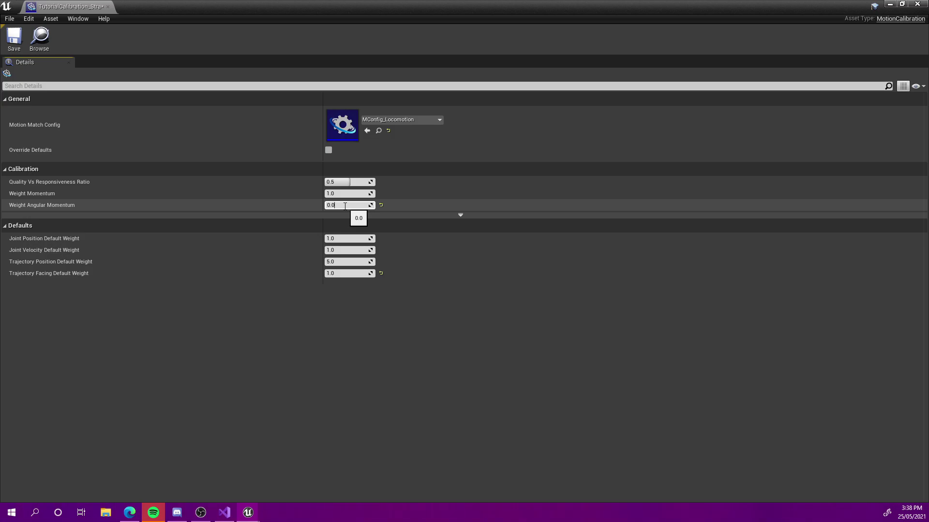
Set the strafe calibration's Weight Momentum to 3.0 and Trajectory Position Default Weight to 10, and save and close the asset.
{"action": "left_click", "coordinate": [341, 194]}
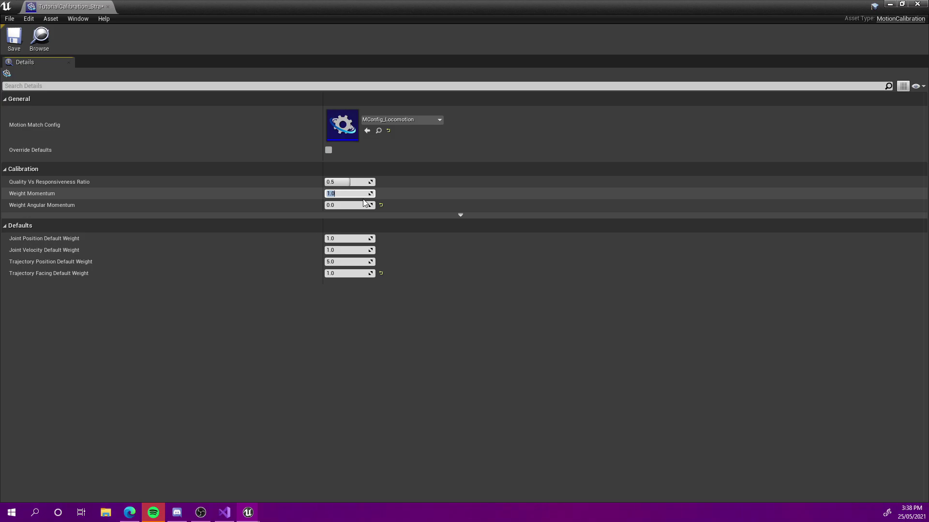
{"action": "left_click", "coordinate": [287, 335]}
{"action": "left_click", "coordinate": [344, 193]}
{"action": "left_click", "coordinate": [344, 262]}
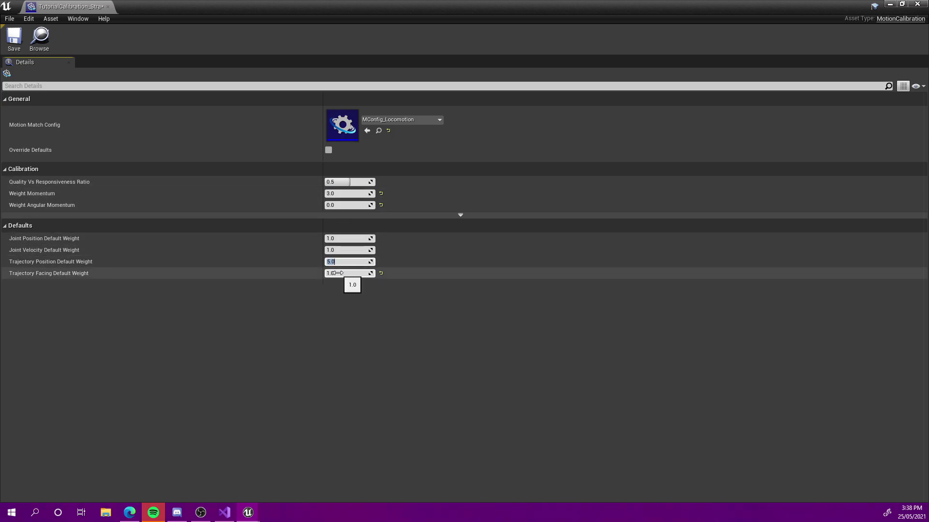
{"action": "type", "text": "10"}
{"action": "key", "text": "Return"}
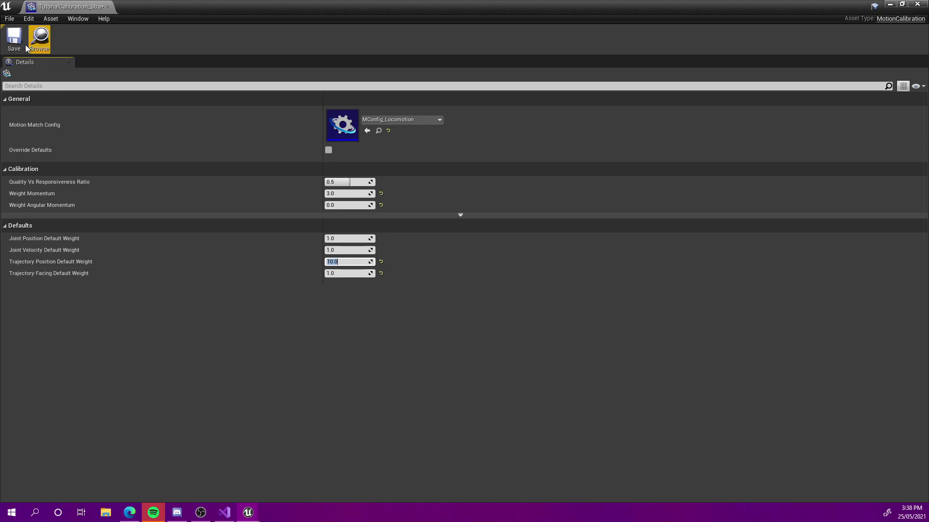
{"action": "left_click", "coordinate": [18, 43]}
{"action": "left_click", "coordinate": [108, 6]}
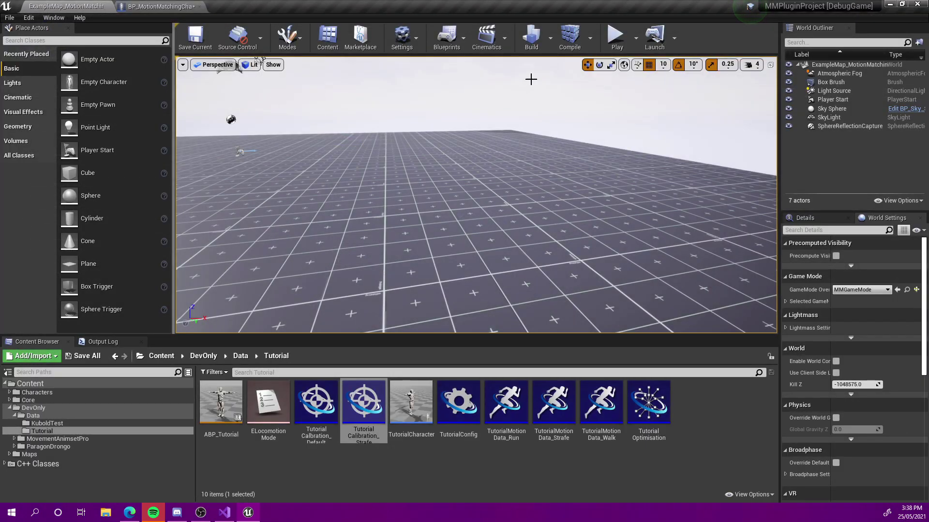
Play the level and run the character sideways, forward and backward to test the new calibration weights, and end the session.
{"action": "left_click", "coordinate": [615, 37]}
{"action": "key", "text": "a"}
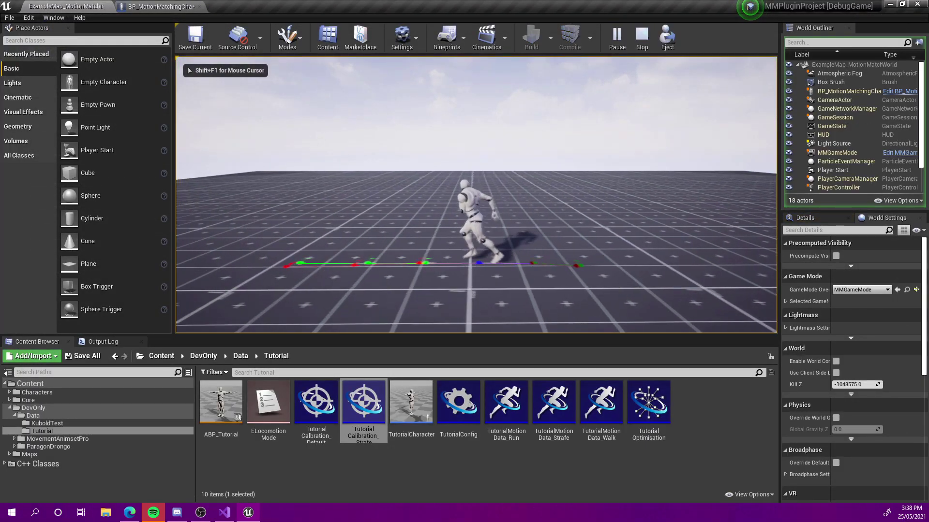
{"action": "key", "text": "d"}
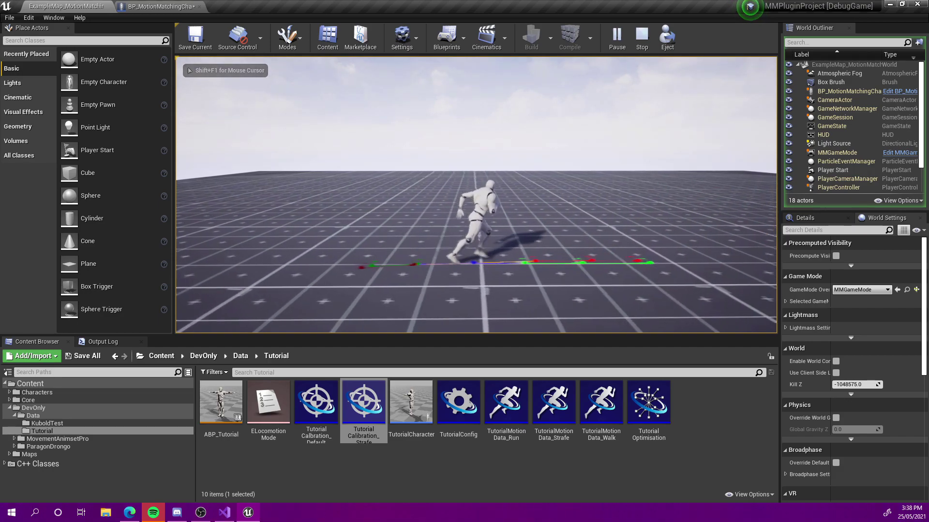
{"action": "key", "text": "a"}
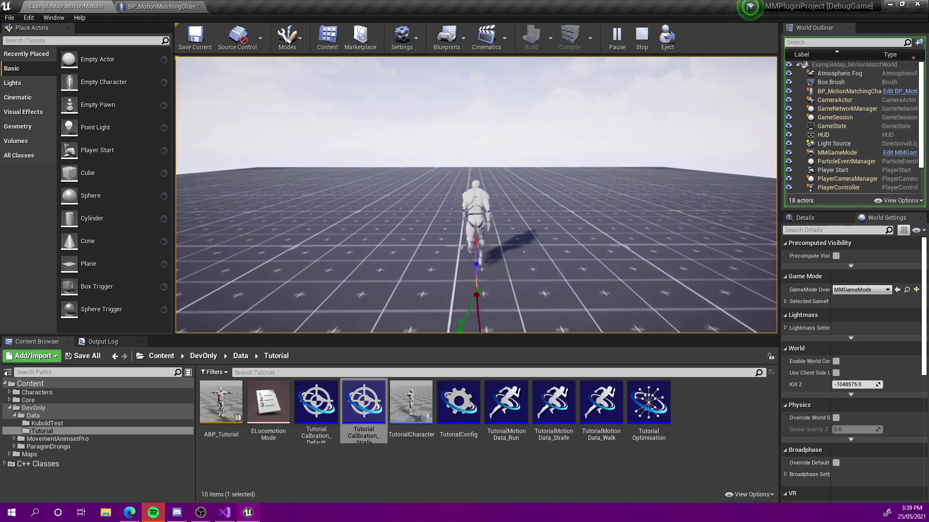
{"action": "key", "text": "a"}
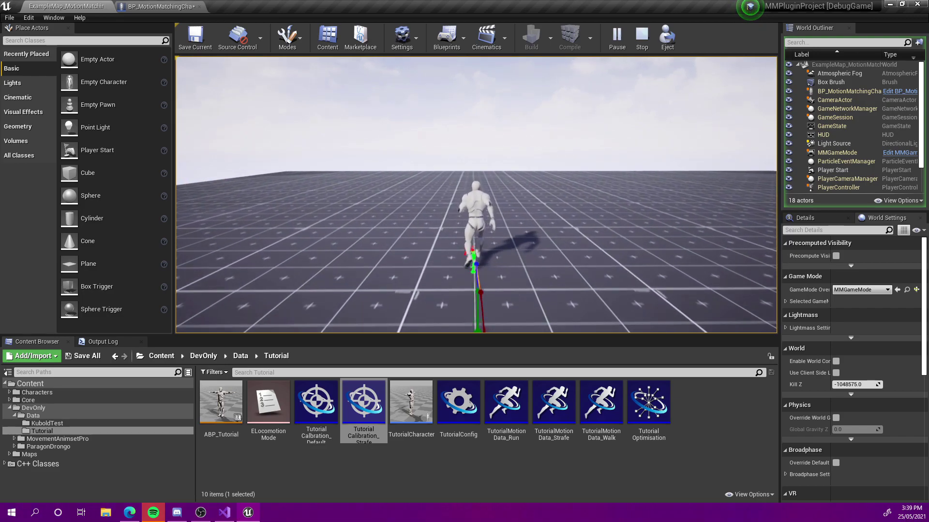
{"action": "key", "text": "s"}
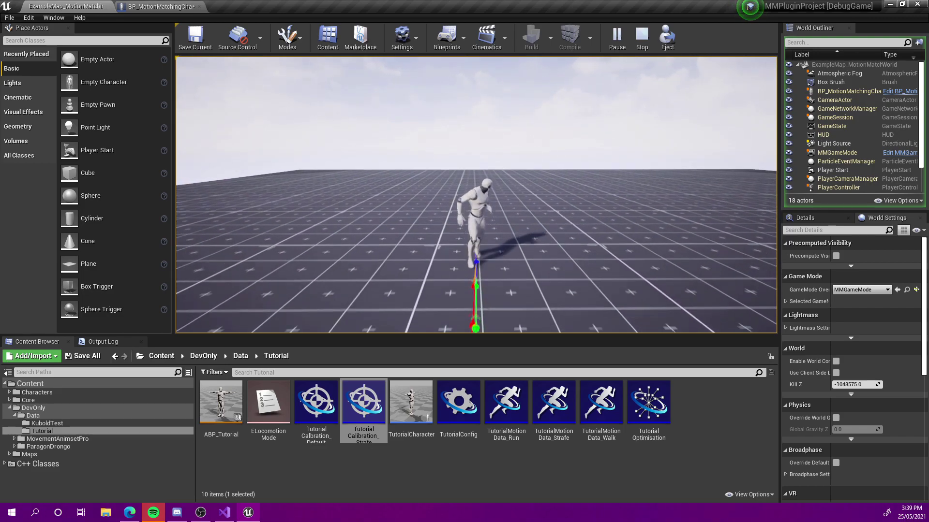
{"action": "key", "text": "d"}
{"action": "key", "text": "a"}
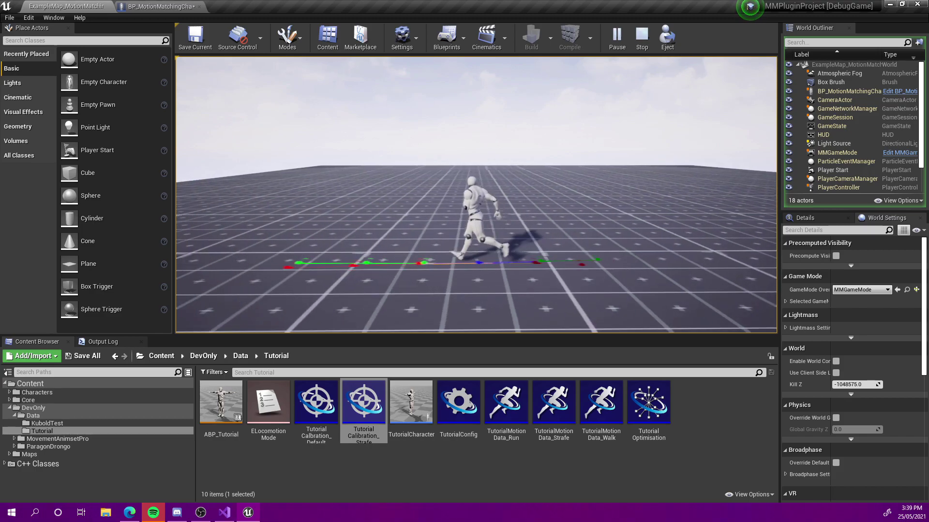
{"action": "key", "text": "w"}
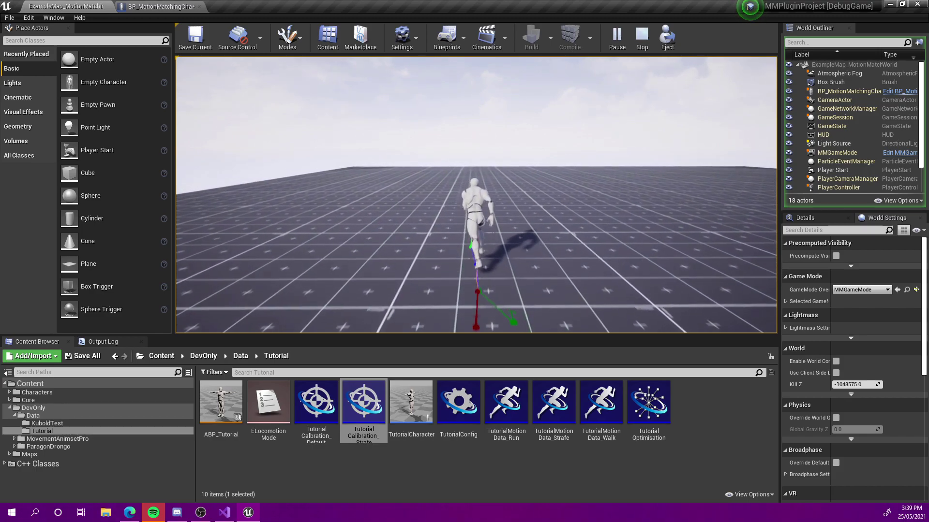
{"action": "key", "text": "a"}
{"action": "key", "text": "s"}
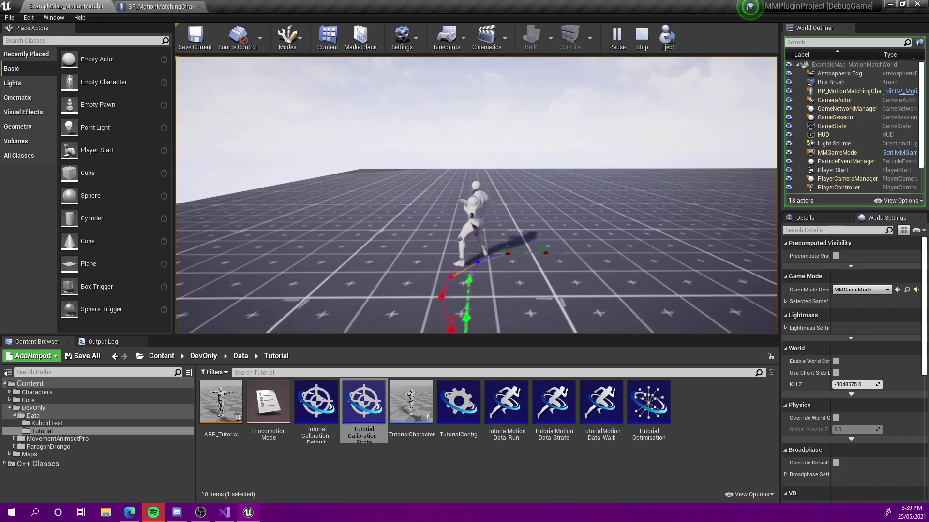
{"action": "key", "text": "d"}
{"action": "key", "text": "w"}
{"action": "key", "text": "Escape"}
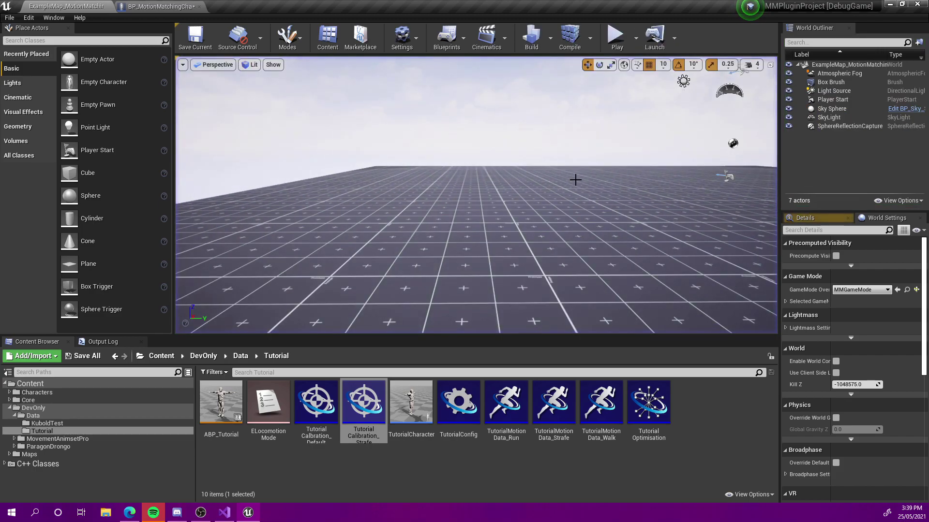
Assign MirroringProfile_Manequin as the Mirroring Profile of TutorialMotionData_Strafe, preprocess the motion data and close the asset.
{"action": "left_click", "coordinate": [436, 479]}
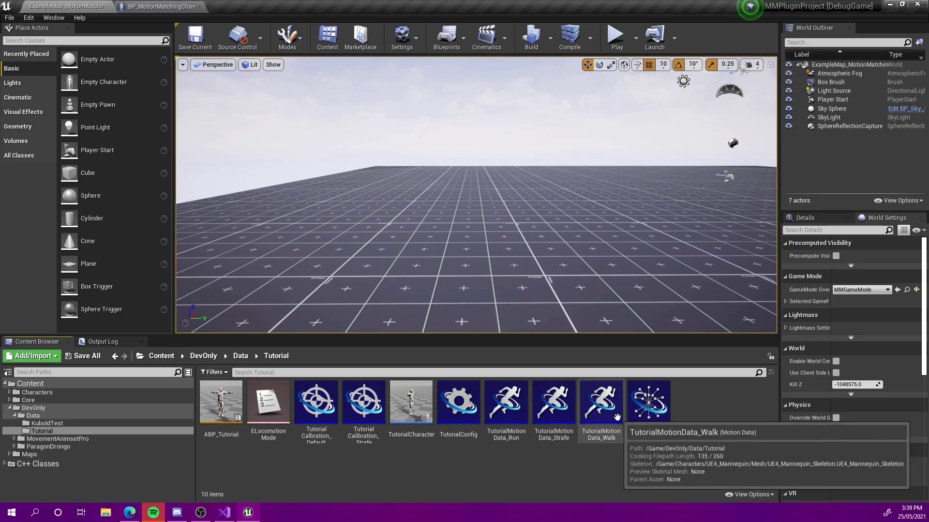
{"action": "double_click", "coordinate": [565, 410]}
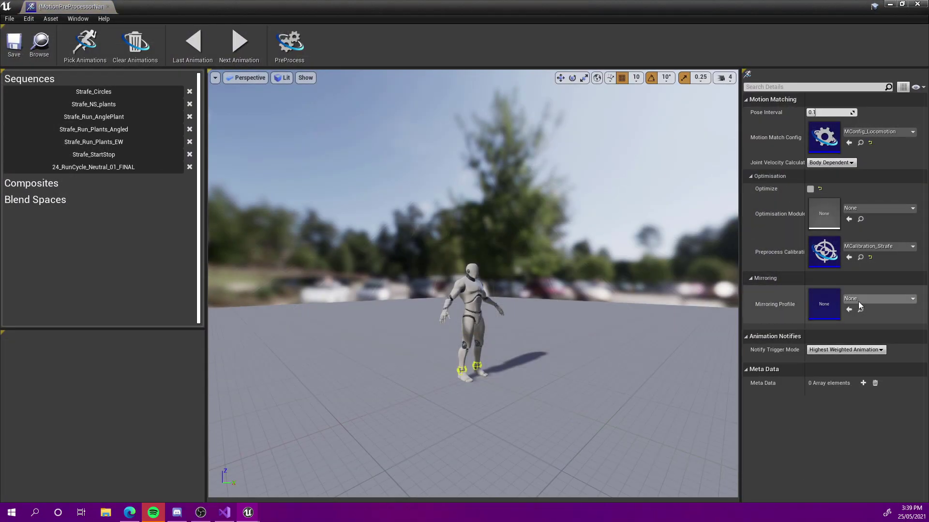
{"action": "left_click", "coordinate": [861, 299]}
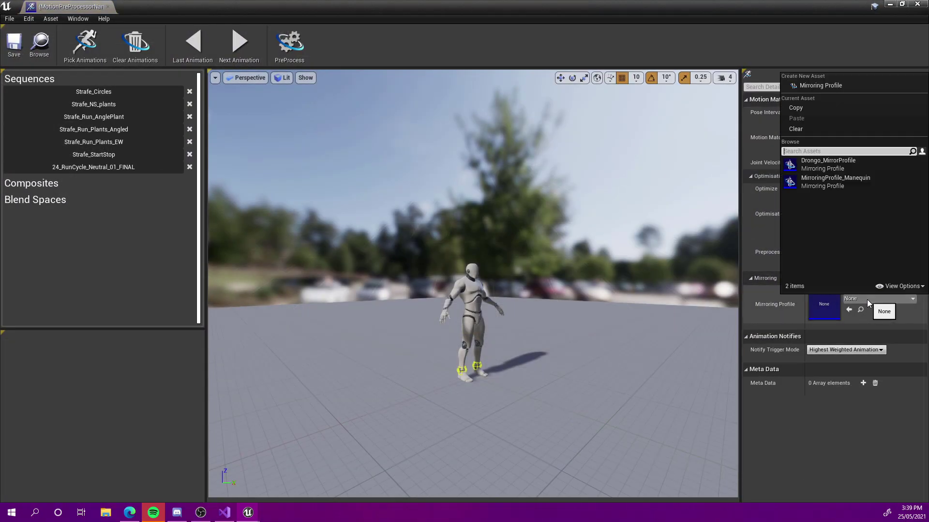
{"action": "left_click", "coordinate": [832, 183]}
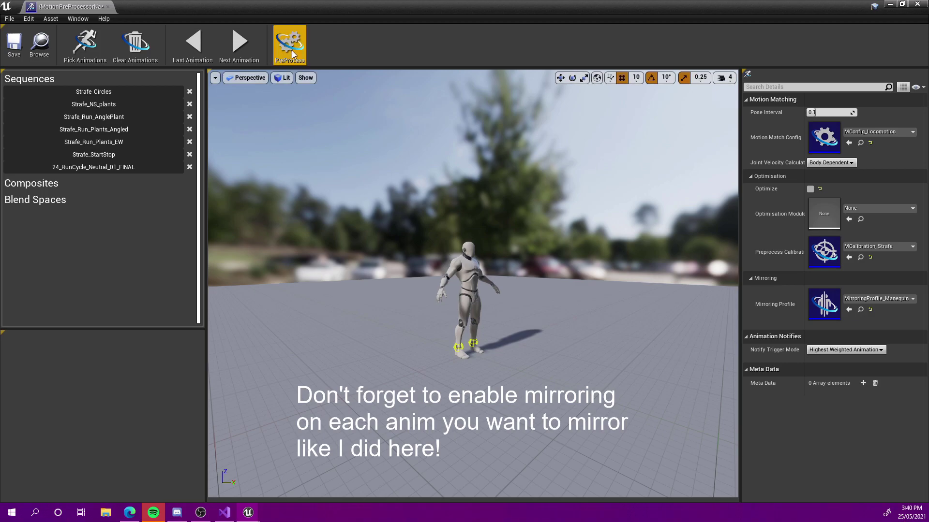
{"action": "left_click", "coordinate": [293, 53]}
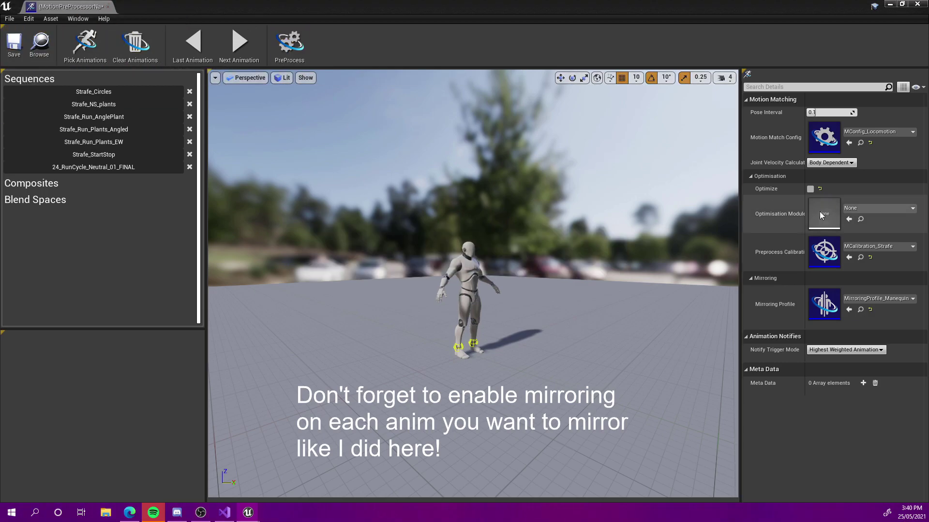
{"action": "left_click", "coordinate": [108, 7]}
Play the level and strafe the character from side to side to test the mirrored strafe data, and end the session.
{"action": "left_click", "coordinate": [616, 38]}
{"action": "key", "text": "w"}
{"action": "key", "text": "a"}
{"action": "key", "text": "d"}
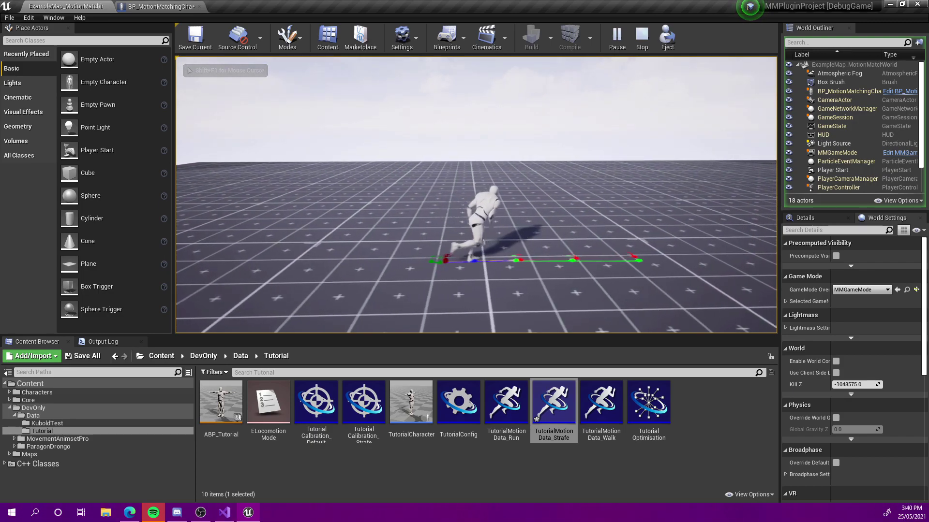
{"action": "key", "text": "a"}
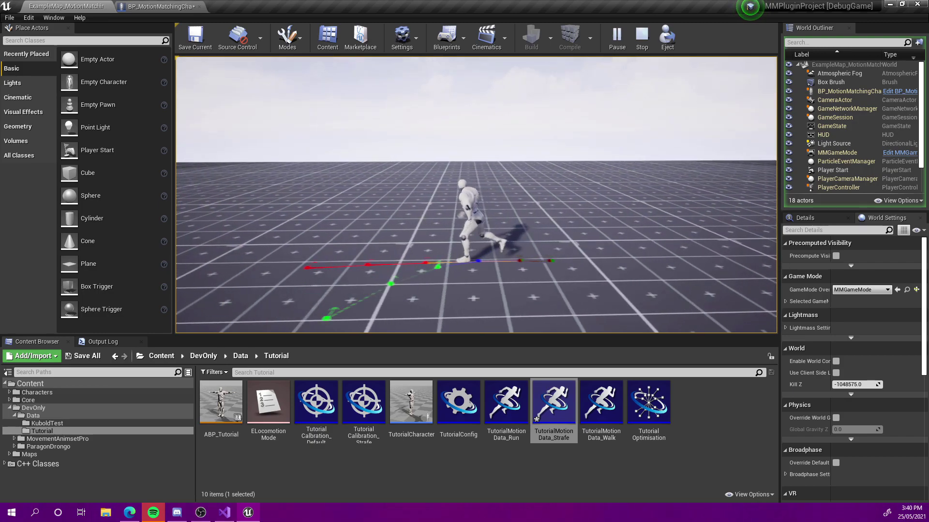
{"action": "key", "text": "d"}
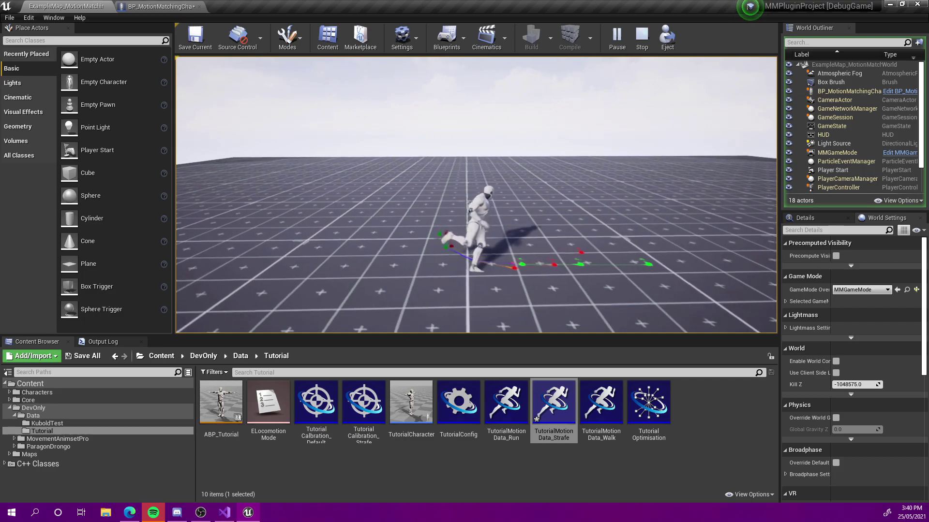
{"action": "key", "text": "Escape"}
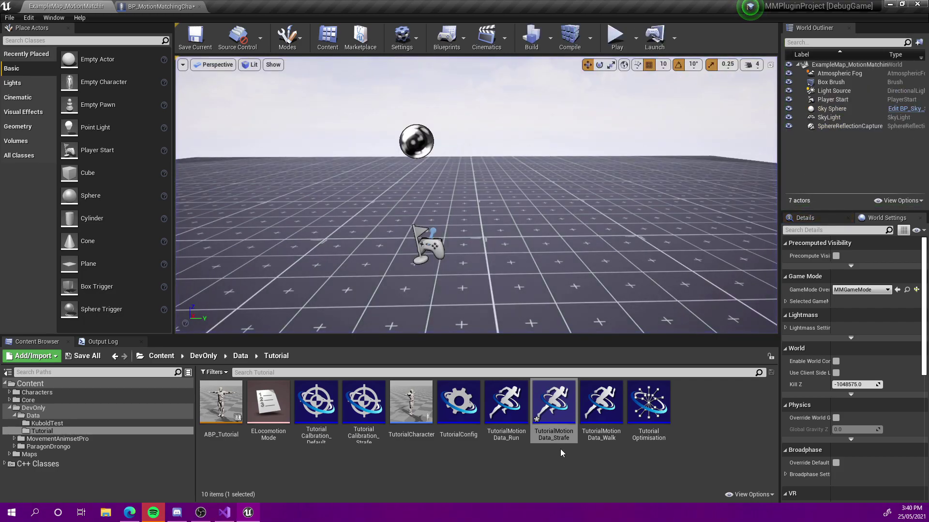
Examine the Move Response and Turn Response settings of the TrajectoryGenerator component in the BP_MotionMatchingCharacter blueprint.
{"action": "left_click", "coordinate": [524, 464]}
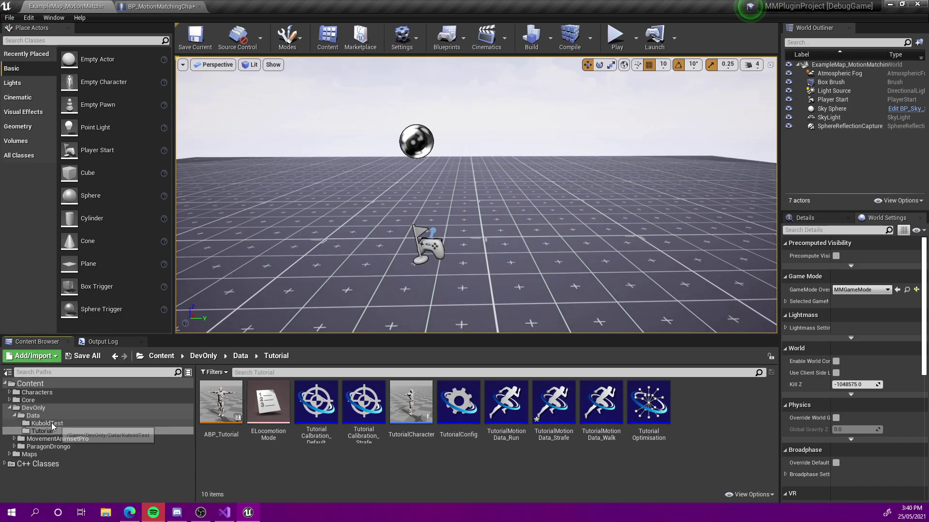
{"action": "left_click", "coordinate": [156, 7]}
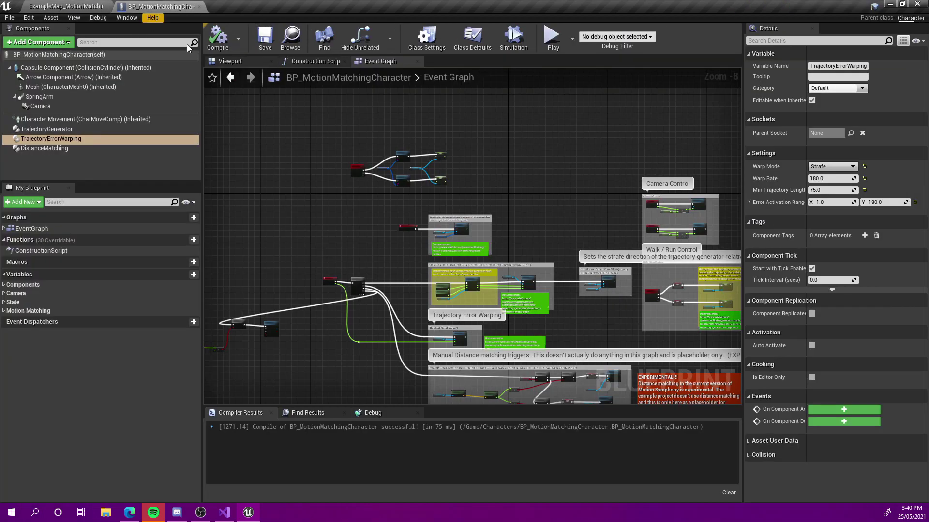
{"action": "left_click", "coordinate": [46, 129]}
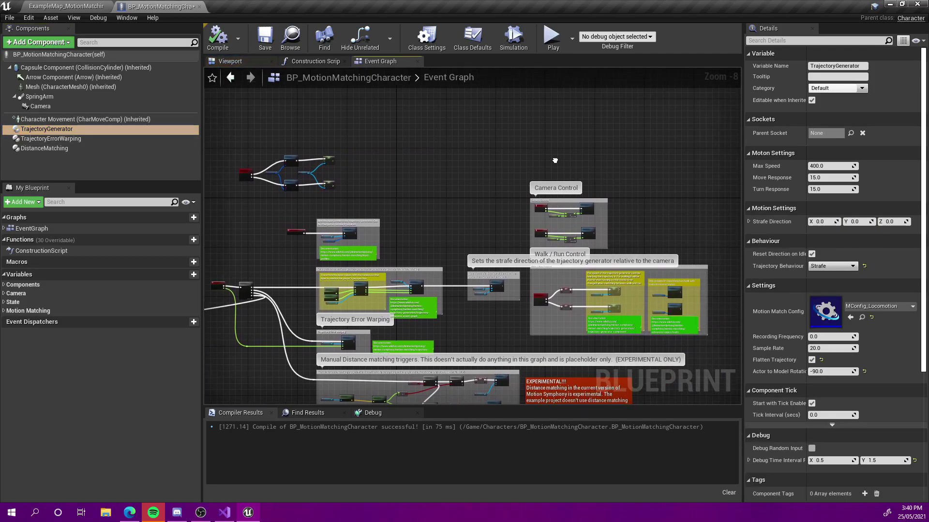
{"action": "left_click", "coordinate": [828, 178]}
{"action": "left_click", "coordinate": [825, 188]}
{"action": "left_click", "coordinate": [823, 179]}
{"action": "left_click", "coordinate": [824, 188]}
{"action": "left_click", "coordinate": [825, 178]}
{"action": "left_click", "coordinate": [826, 188]}
{"action": "left_click", "coordinate": [826, 178]}
{"action": "left_click", "coordinate": [827, 189]}
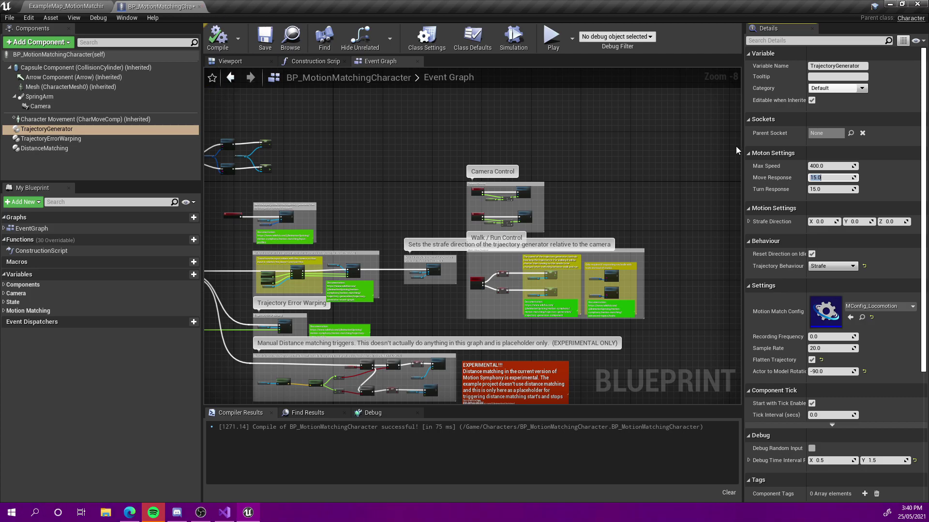
Set the TrajectoryGenerator's Max Speed to 380, and compile, save and close the character blueprint.
{"action": "left_click", "coordinate": [840, 167]}
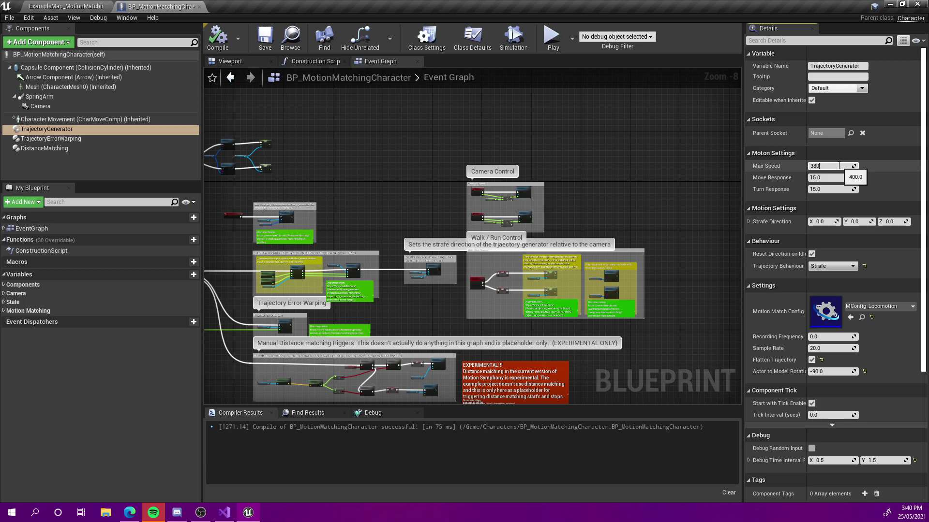
{"action": "key", "text": "Return"}
{"action": "left_click", "coordinate": [217, 38]}
{"action": "left_click", "coordinate": [262, 38]}
{"action": "left_click", "coordinate": [198, 7]}
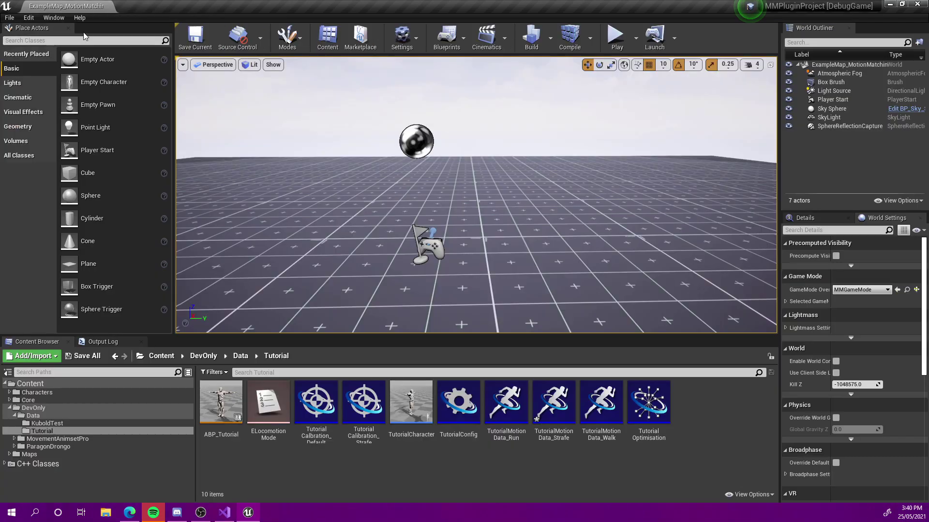
Play the level to check the character's strafing with the lower trajectory speed, and end the session.
{"action": "left_click", "coordinate": [614, 38]}
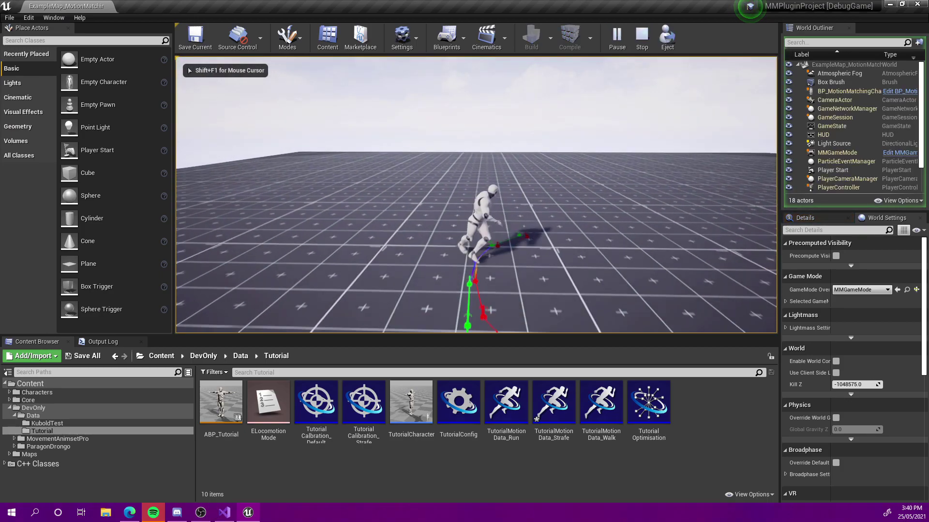
{"action": "key", "text": "Escape"}
In the TutorialCalibration_Strafe asset, set Weight Momentum to 1 and Quality Vs Responsiveness Ratio to 0.6, and save and close it.
{"action": "double_click", "coordinate": [363, 402]}
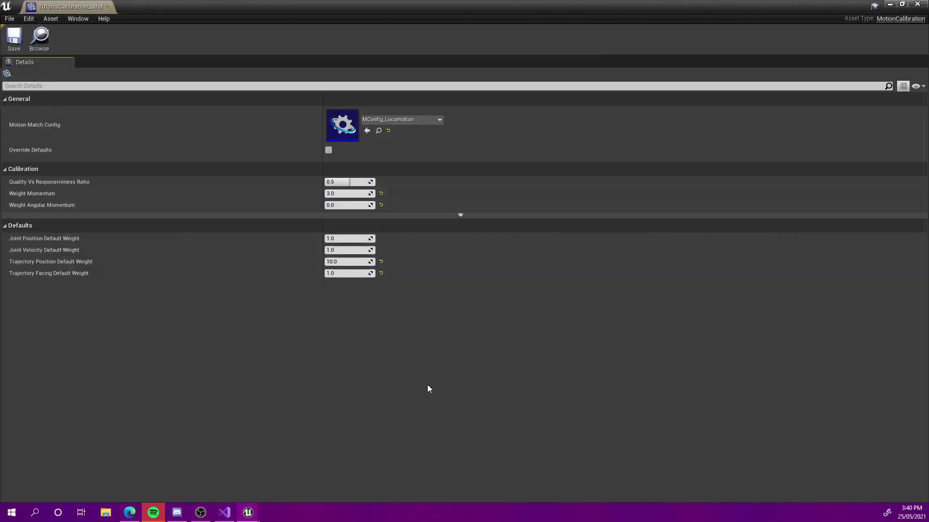
{"action": "left_click", "coordinate": [341, 194]}
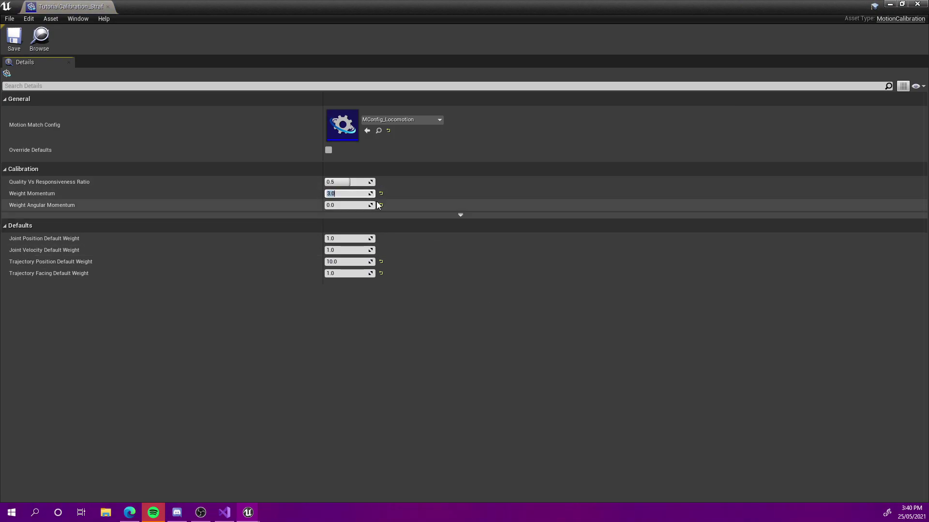
{"action": "type", "text": "1"}
{"action": "key", "text": "Return"}
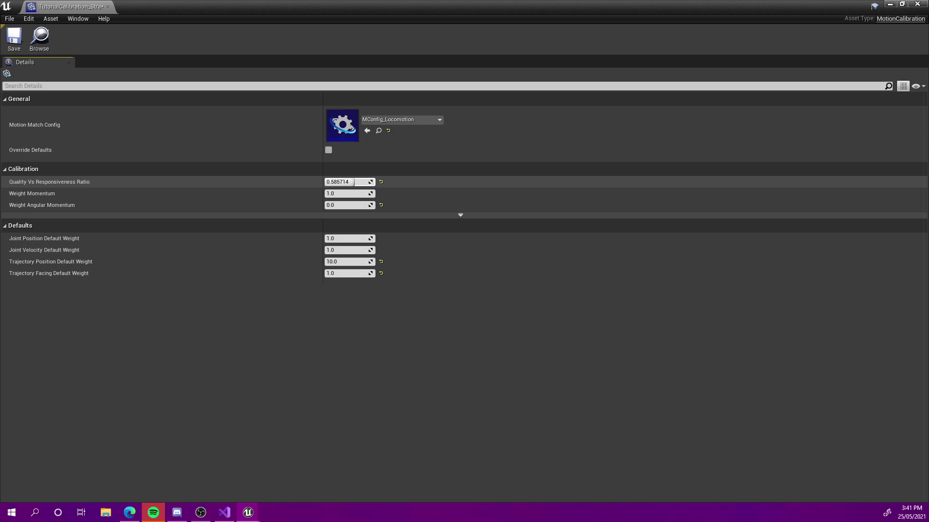
{"action": "type", "text": "0.6"}
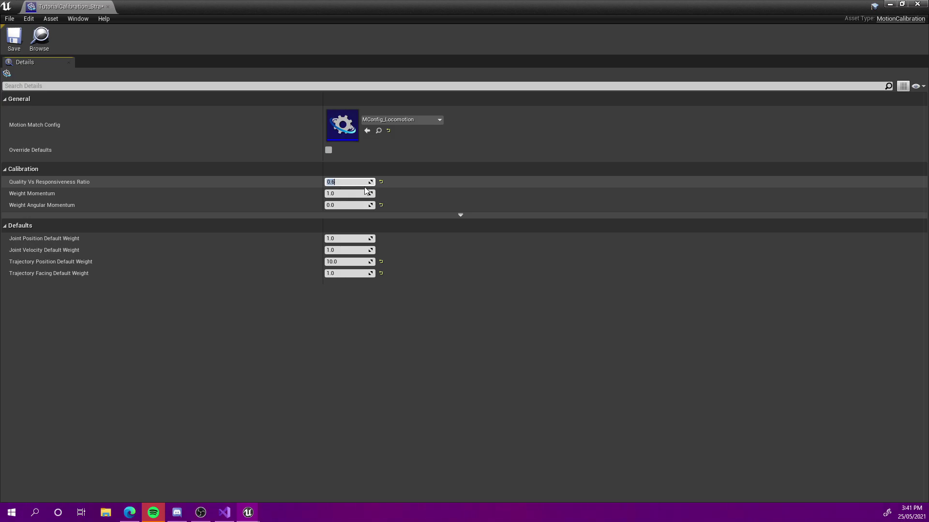
{"action": "key", "text": "Return"}
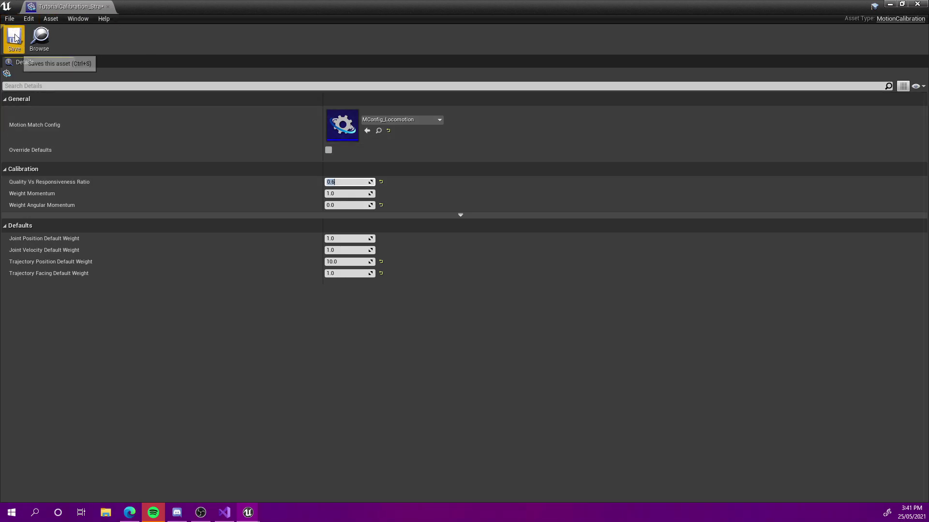
{"action": "left_click", "coordinate": [14, 37]}
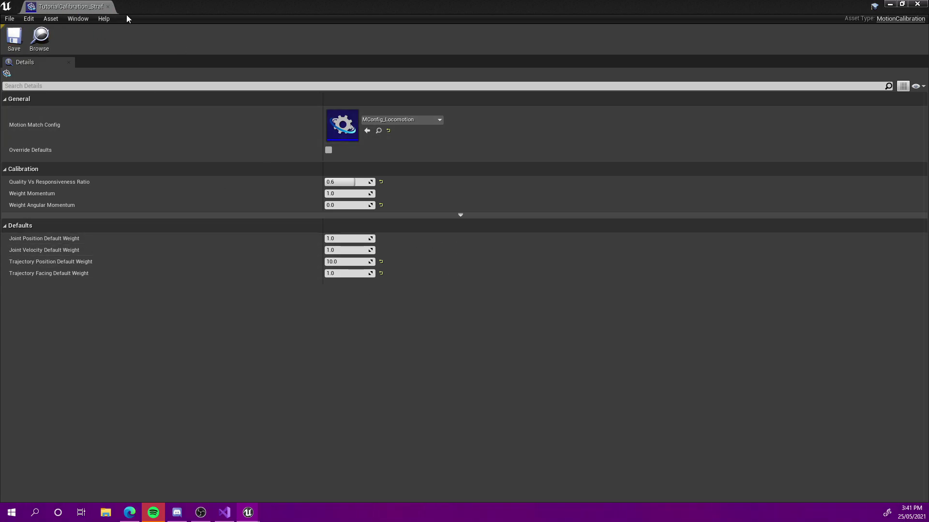
{"action": "left_click", "coordinate": [109, 7]}
Play the level and strafe the character in all directions to test the new calibration, and end the session.
{"action": "left_click", "coordinate": [615, 38]}
{"action": "key", "text": "a"}
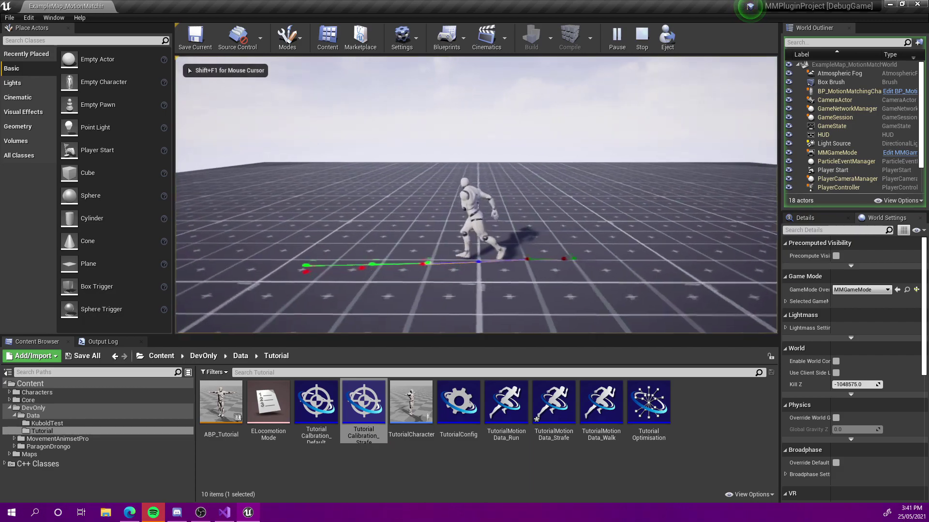
{"action": "key", "text": "d"}
{"action": "key", "text": "a"}
{"action": "key", "text": "d"}
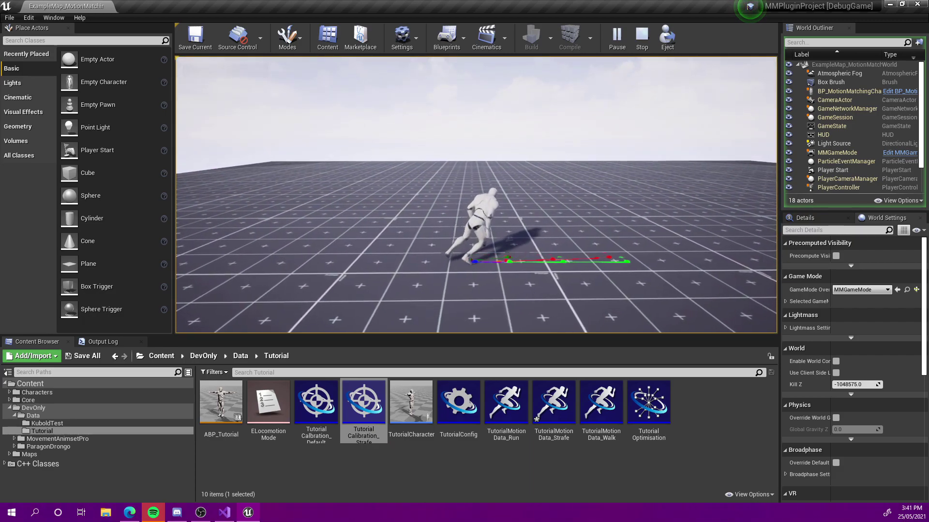
{"action": "key", "text": "s"}
{"action": "key", "text": "a"}
{"action": "key", "text": "s"}
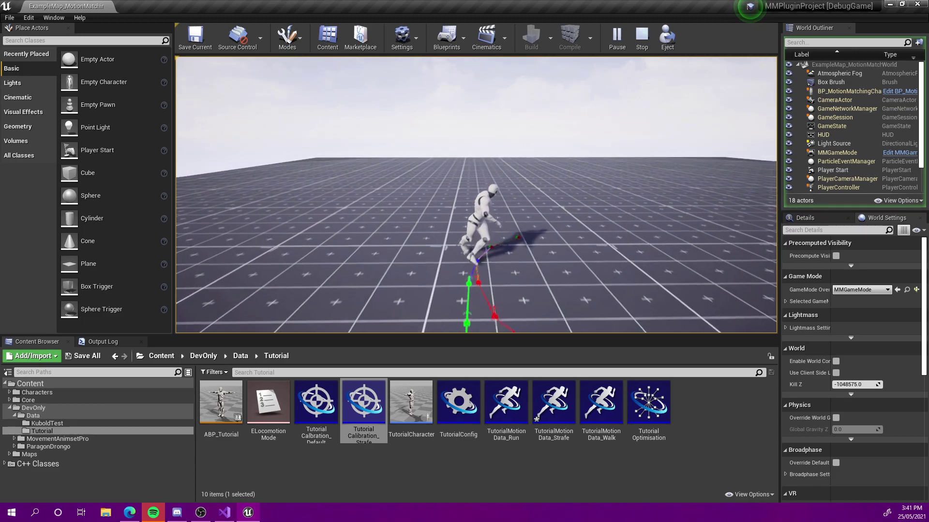
{"action": "key", "text": "d"}
{"action": "key", "text": "w"}
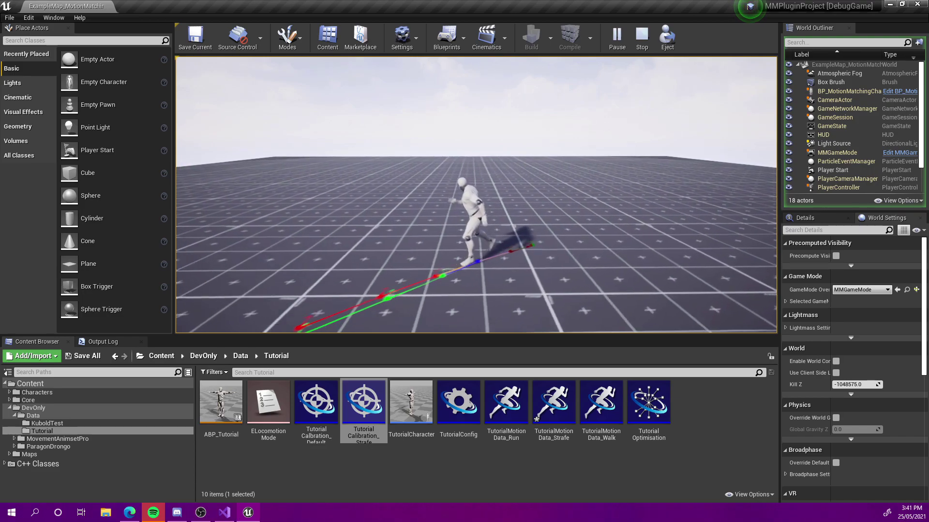
{"action": "key", "text": "d"}
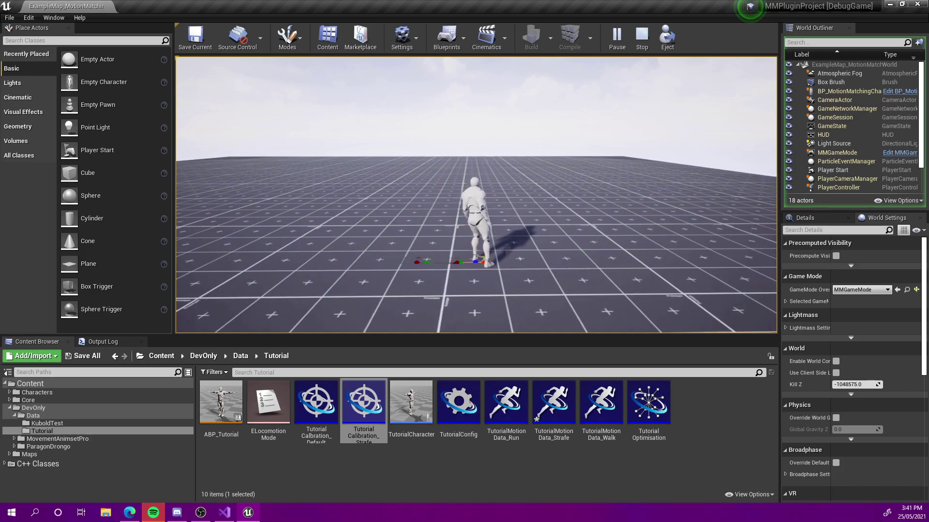
{"action": "key", "text": "Escape"}
{"action": "left_click", "coordinate": [558, 475]}
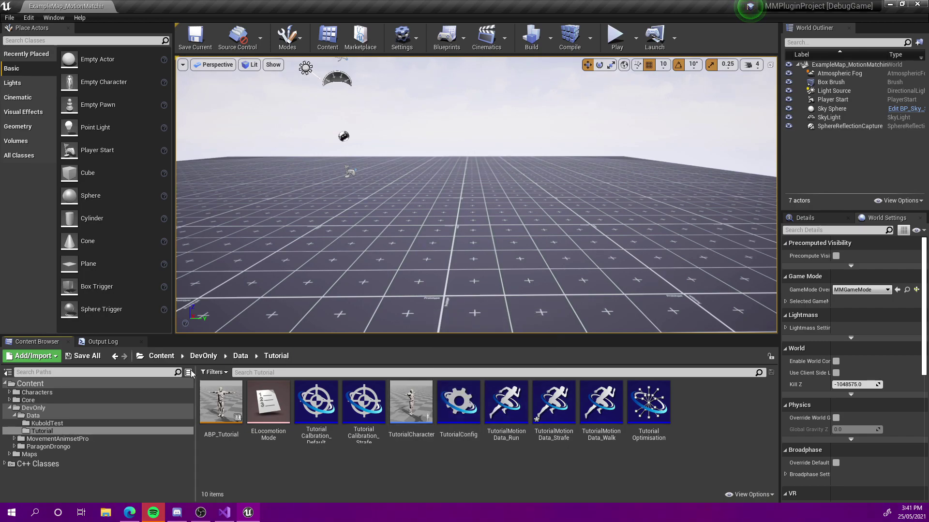
Open the ABP_MotionMatchingExample animation blueprint from the Characters folder and select the strafe Motion Matching node in the Run state.
{"action": "left_click", "coordinate": [37, 393]}
{"action": "double_click", "coordinate": [363, 404]}
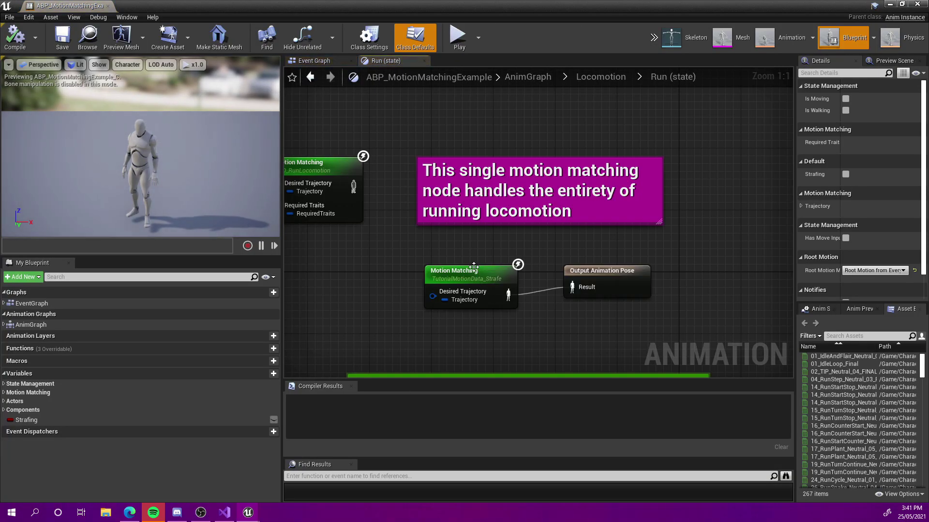
{"action": "left_click", "coordinate": [471, 269]}
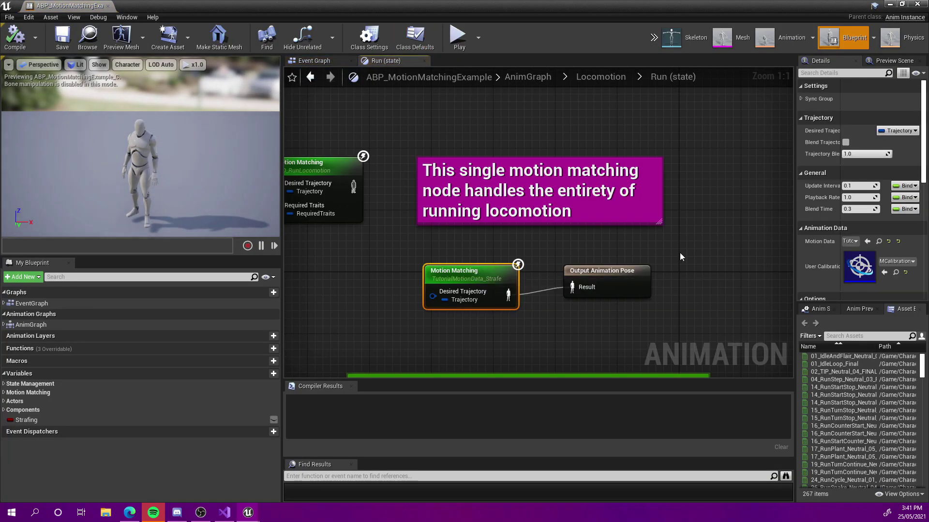
{"action": "right_click_drag", "start_coordinate": [688, 249], "coordinate": [623, 249]}
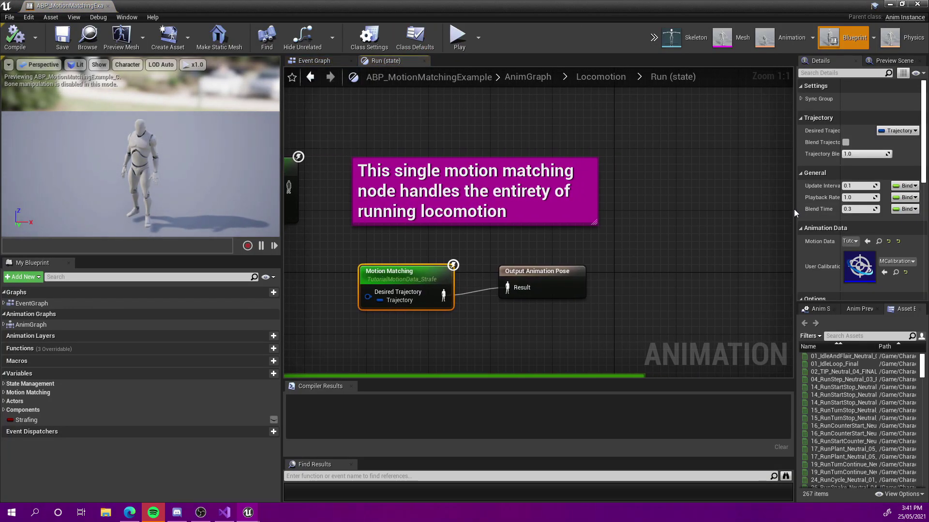
{"action": "left_click_drag", "start_coordinate": [793, 209], "coordinate": [741, 210]}
Set the strafe Motion Matching node's Blend Time to 0.25 and its Update Interval to 0.033.
{"action": "left_click", "coordinate": [820, 209]}
{"action": "type", "text": "0.2"}
{"action": "key", "text": "Return"}
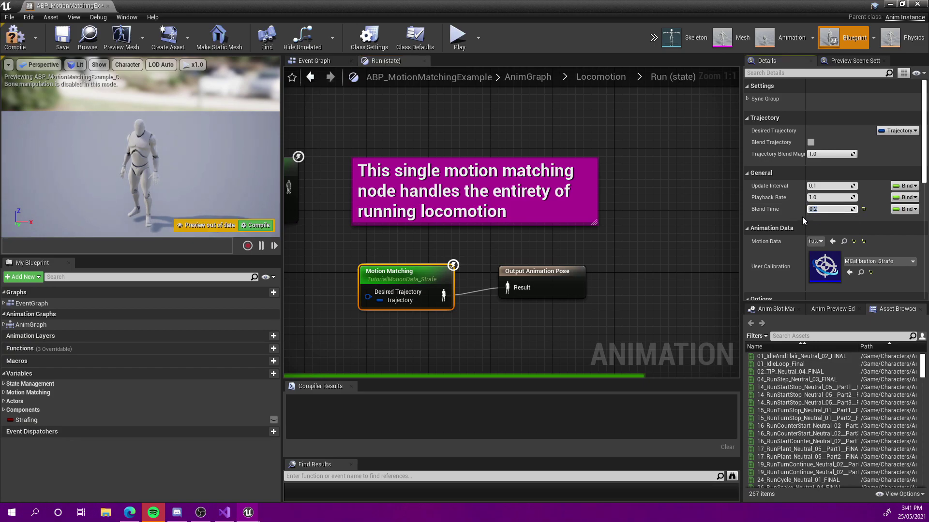
{"action": "type", "text": "25"}
{"action": "left_click", "coordinate": [820, 186]}
{"action": "type", "text": "0.033"}
{"action": "key", "text": "Return"}
{"action": "left_click", "coordinate": [829, 210]}
Set the node's Past Trajectory Mode to Copy from Current Pose, and compile, save and close the animation blueprint.
{"action": "scroll", "coordinate": [830, 212], "scroll_direction": "down", "scroll_amount": 2}
{"action": "scroll", "coordinate": [831, 213], "scroll_direction": "down", "scroll_amount": 3}
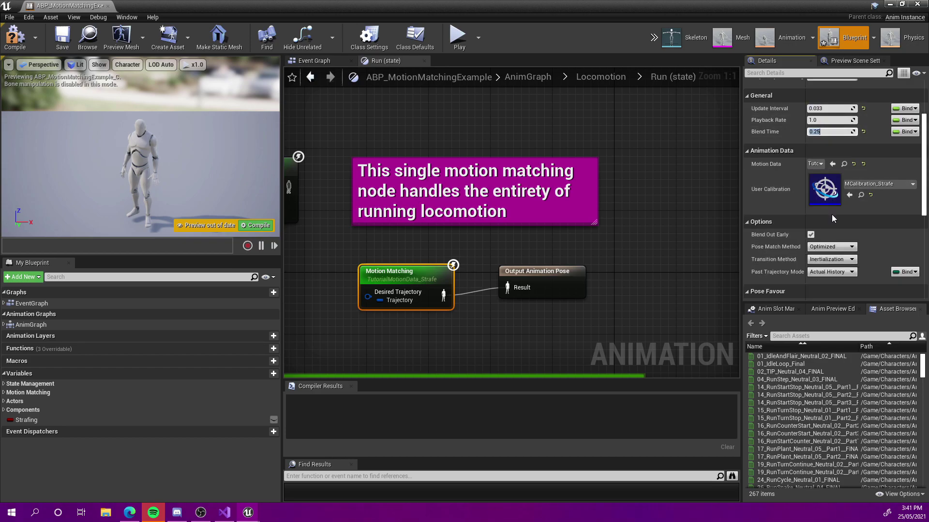
{"action": "scroll", "coordinate": [828, 221], "scroll_direction": "down", "scroll_amount": 2}
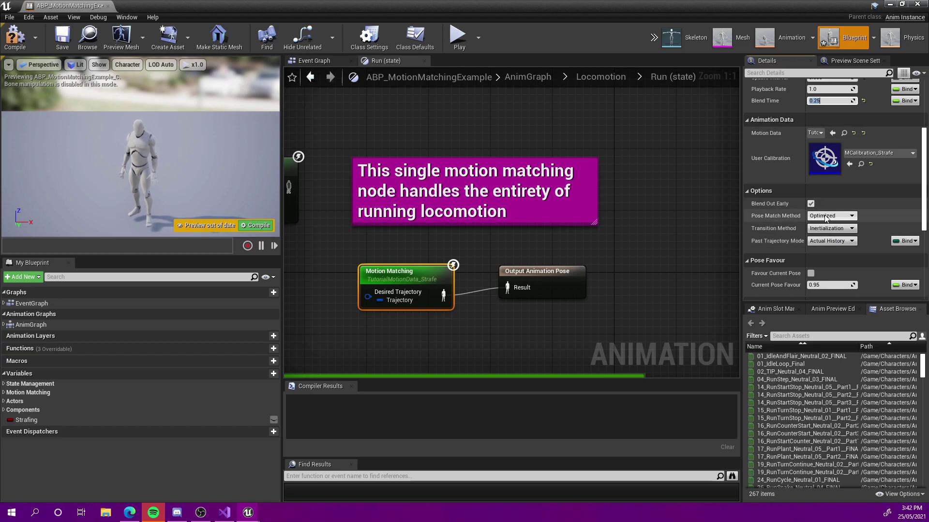
{"action": "left_click", "coordinate": [827, 242]}
{"action": "left_click", "coordinate": [832, 256]}
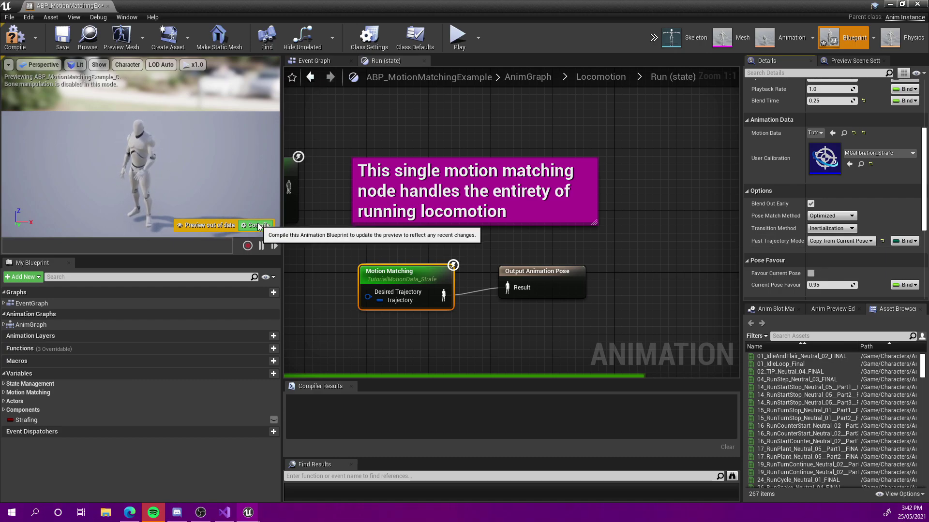
{"action": "left_click", "coordinate": [255, 225]}
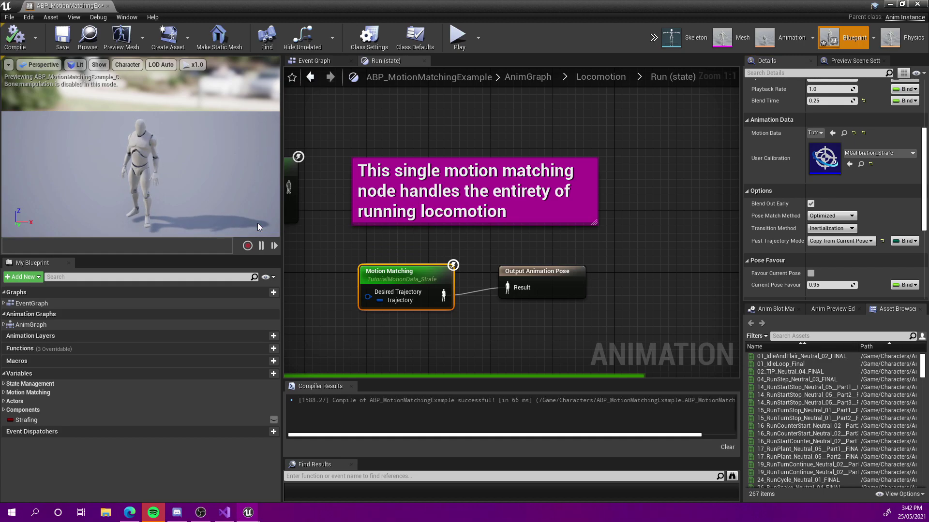
{"action": "left_click", "coordinate": [56, 45]}
{"action": "left_click", "coordinate": [107, 6]}
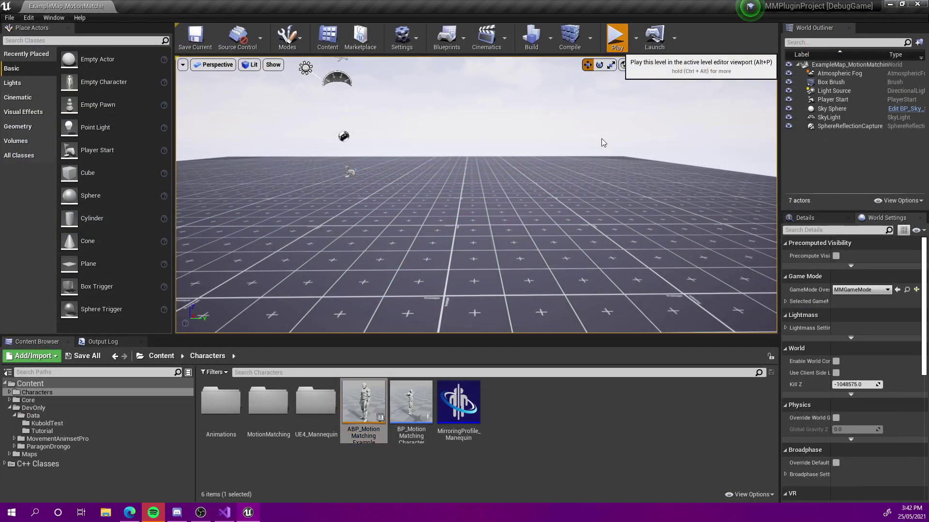
Play the level and strafe the character backward and from side to side to test the updated Motion Matching node.
{"action": "left_click", "coordinate": [615, 36]}
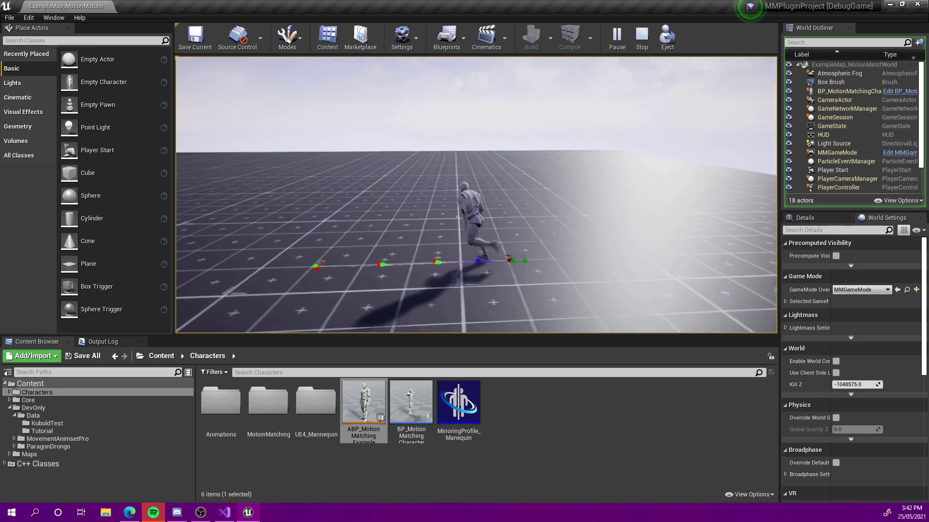
{"action": "key", "text": "s"}
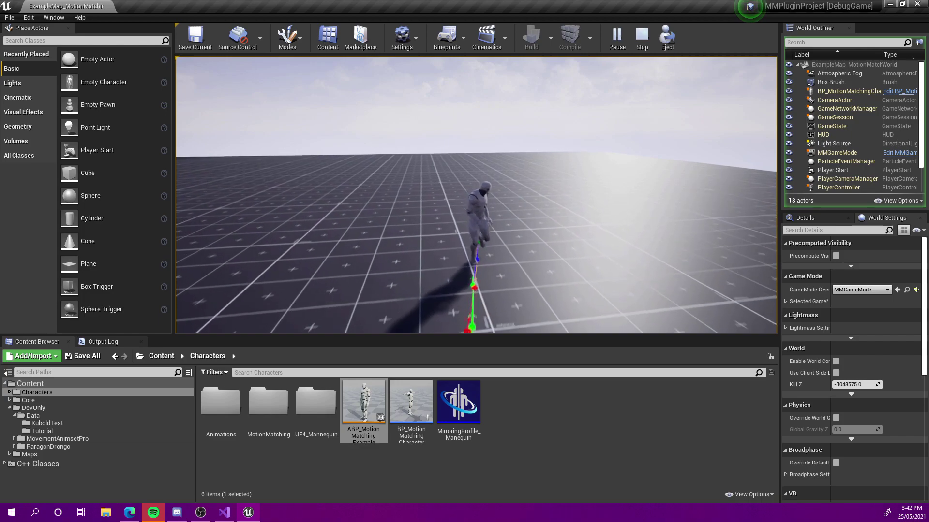
{"action": "key", "text": "d"}
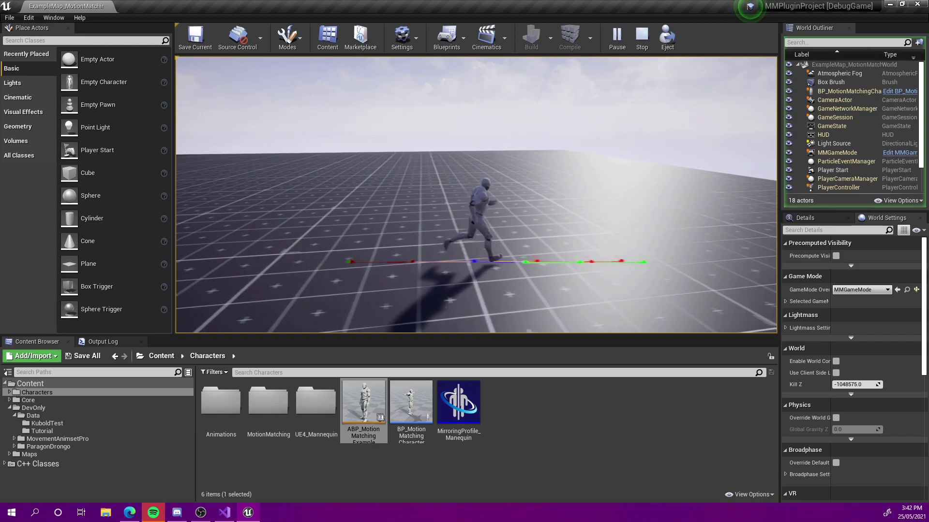
{"action": "key", "text": "a"}
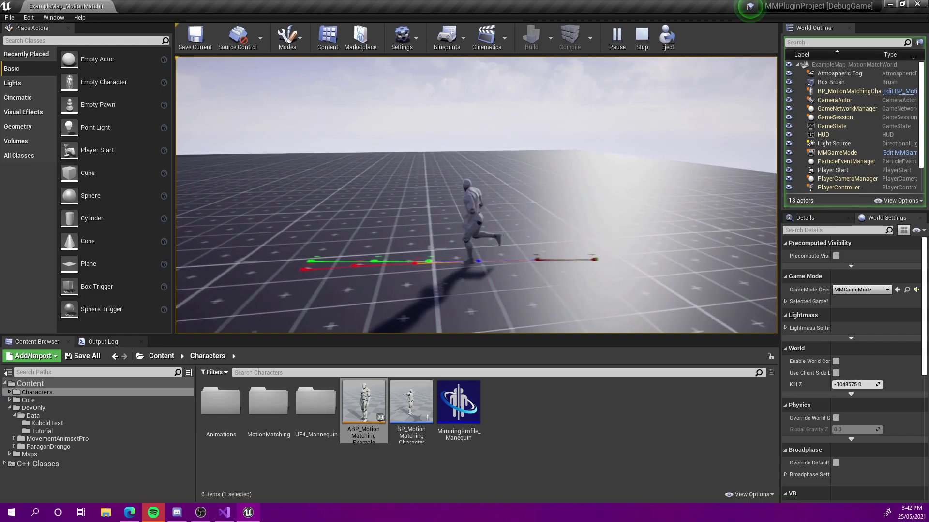